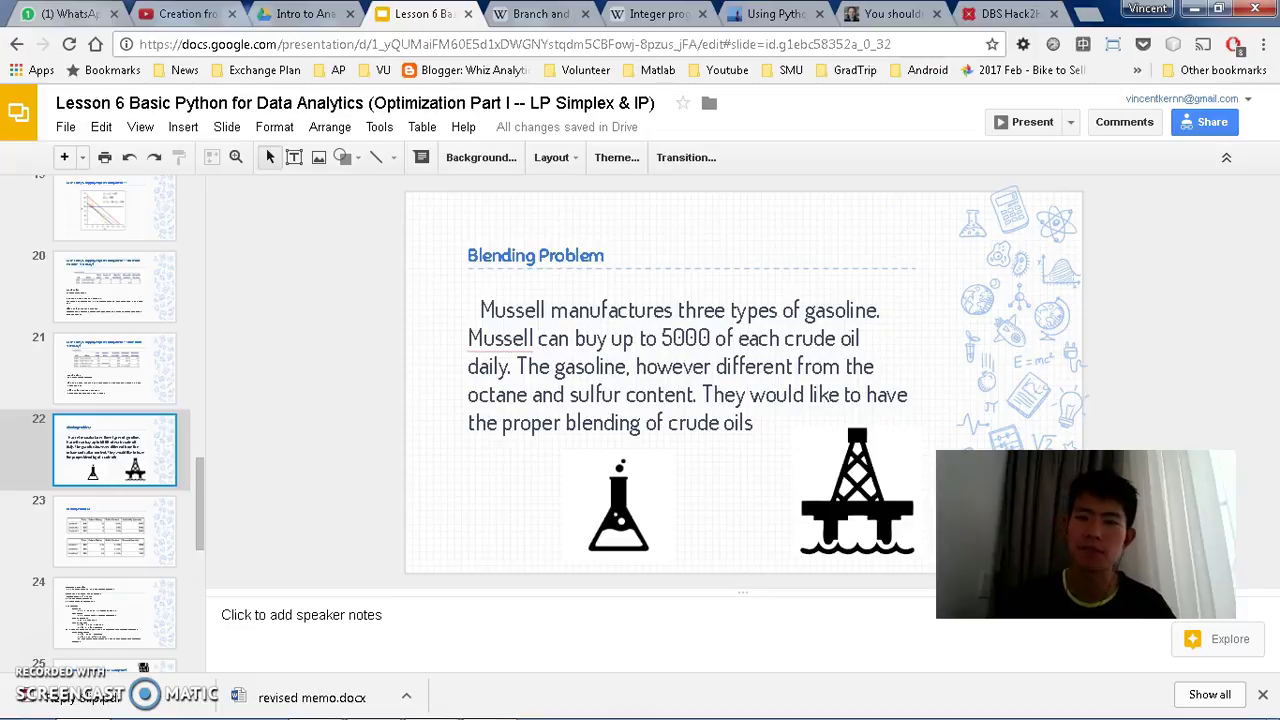
Present the slides full screen and advance to the crude oil and gasoline data tables
left_click(1043, 121)
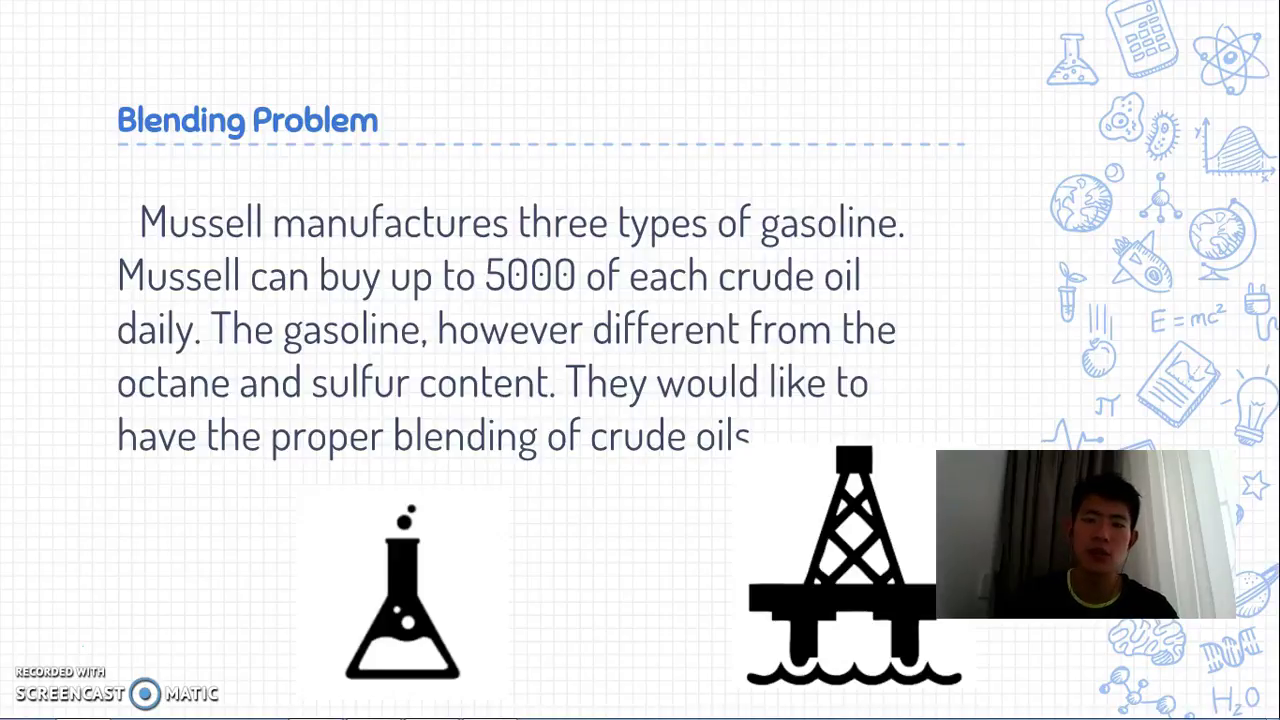
key("Right")
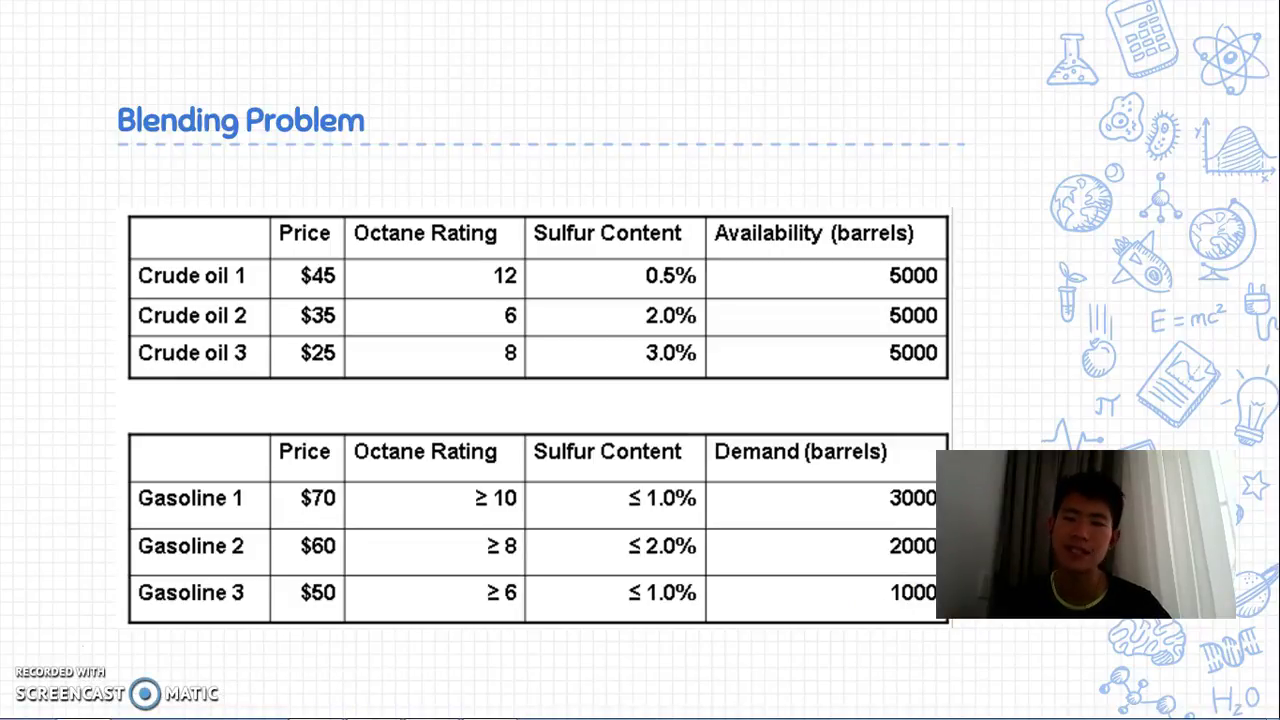
Advance to the slide defining Xij, the profit objective and the five constraints
left_click(886, 605)
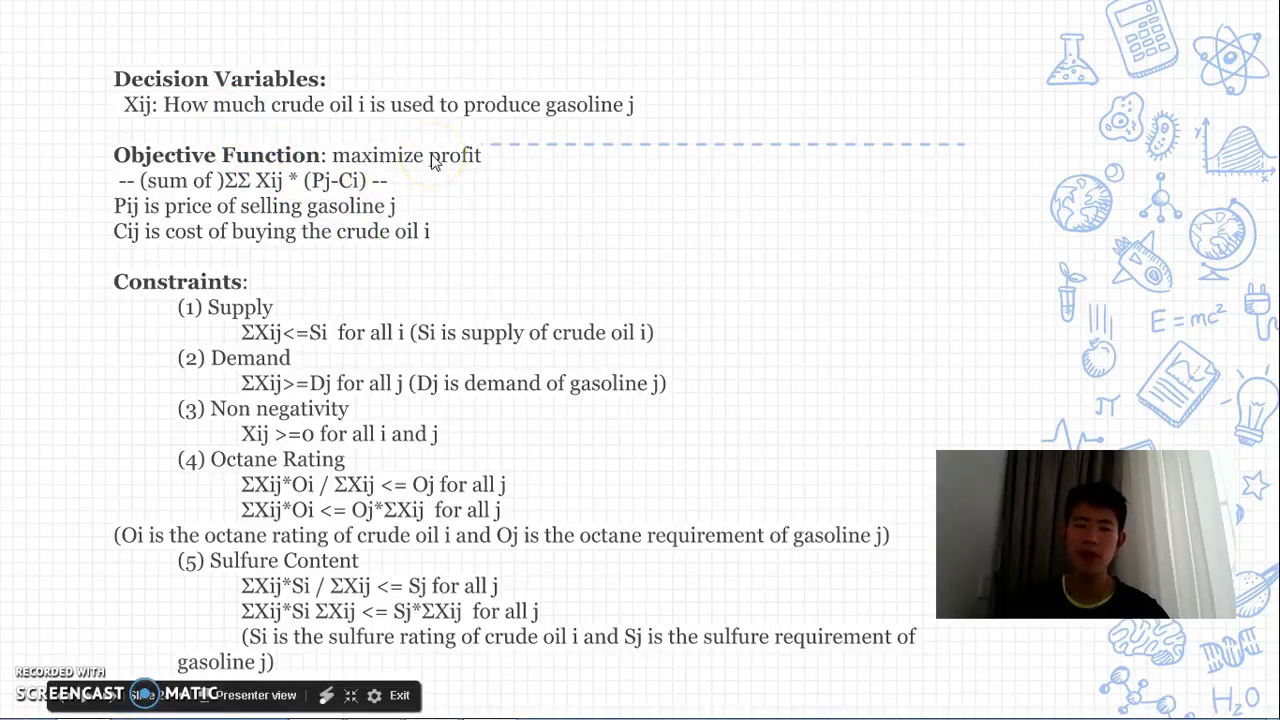
Flip between the data tables and formulation slides, ending on the data tables
key("Left")
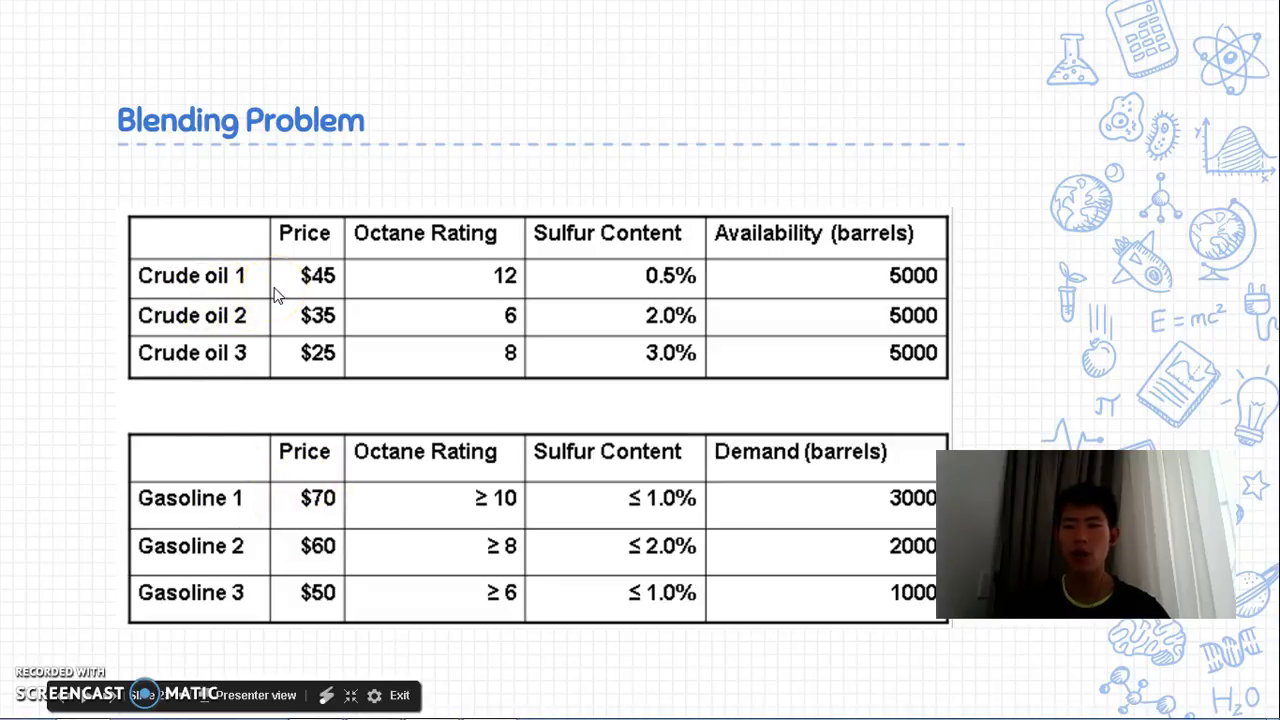
left_click(352, 287)
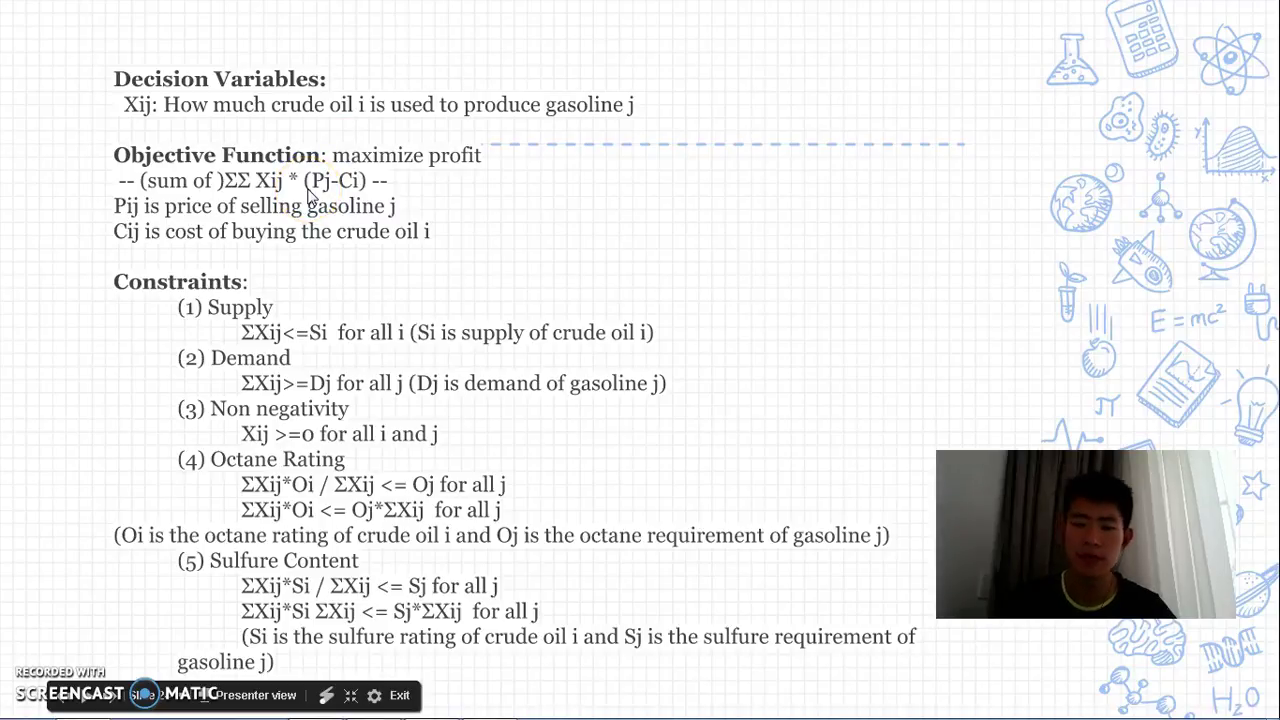
key("Left")
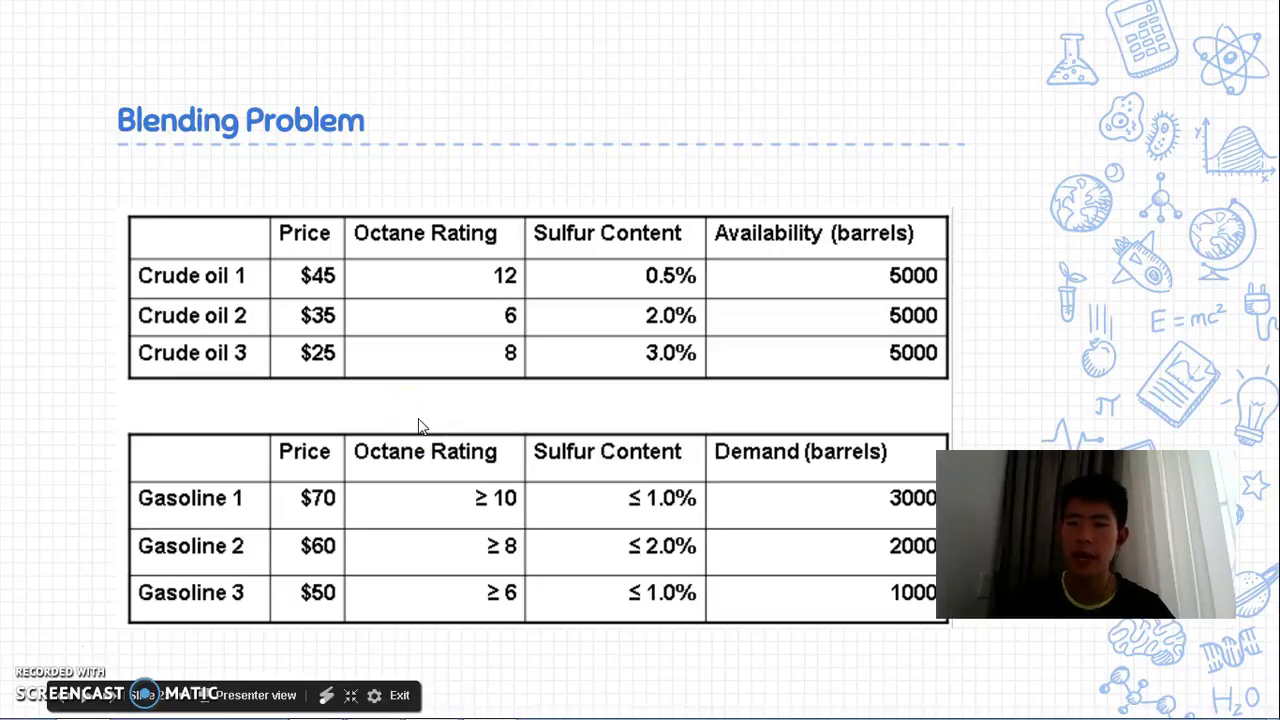
key("Right")
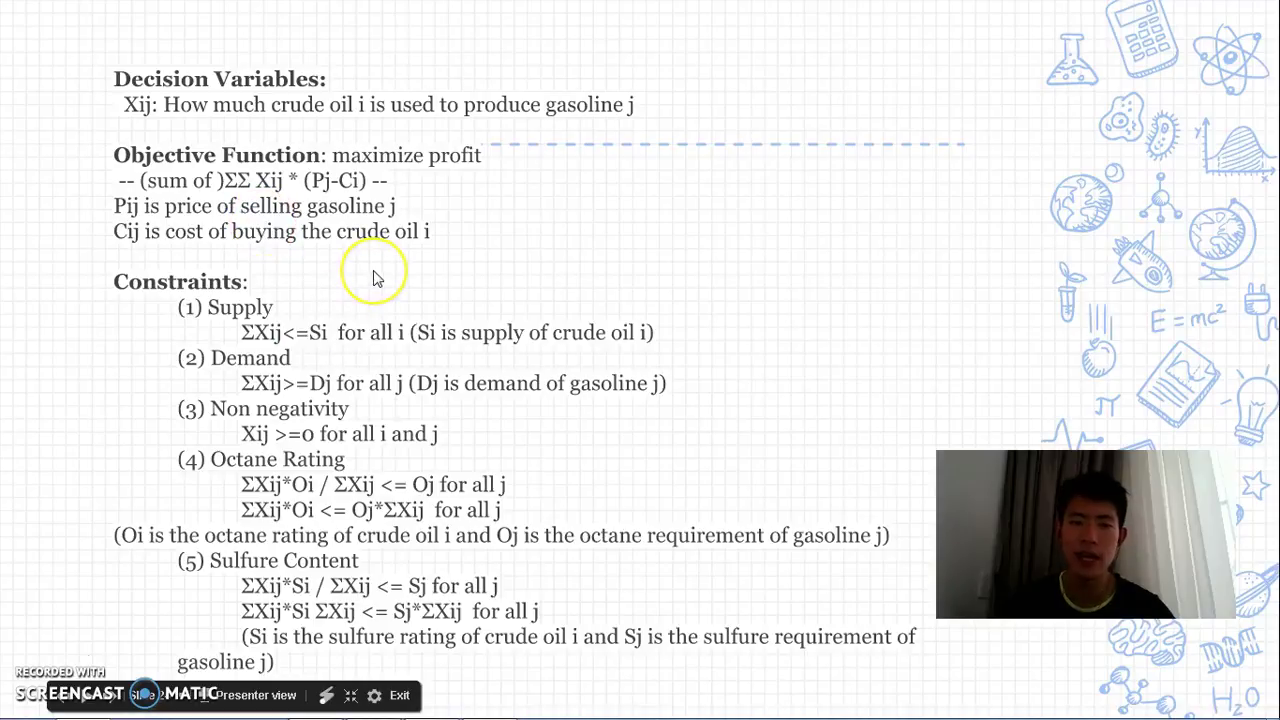
key("Left")
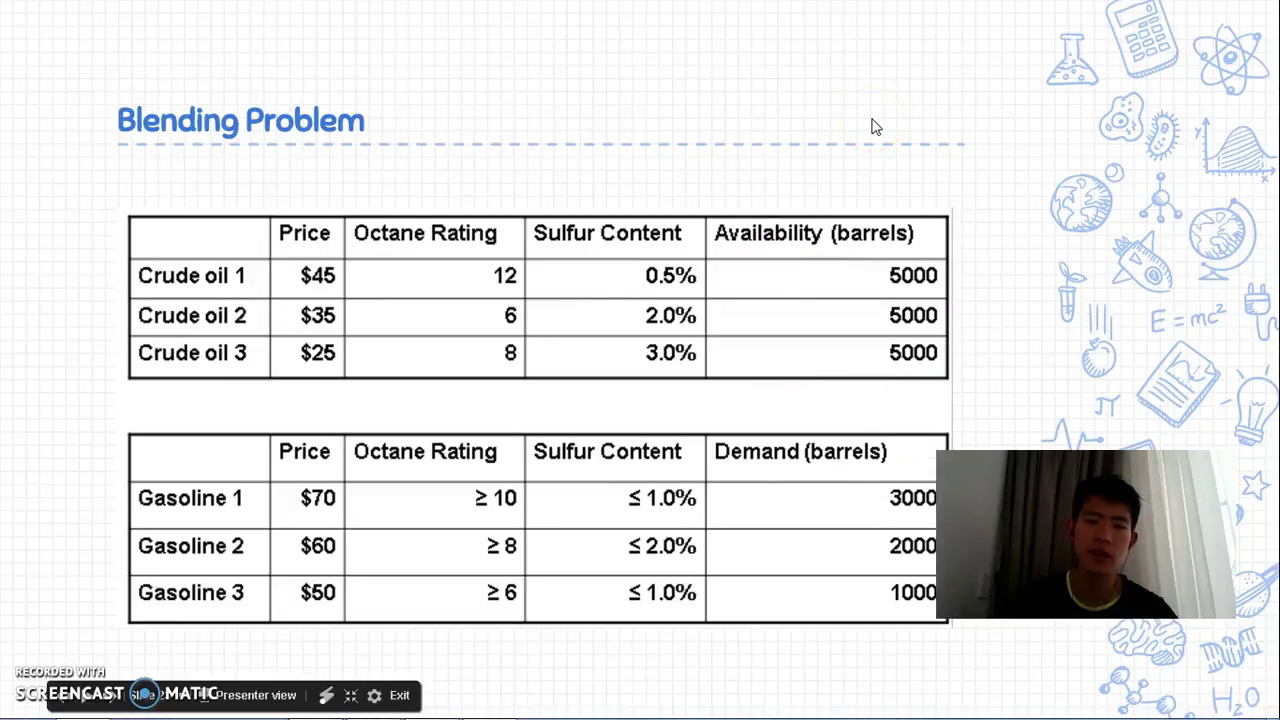
Go forward to the formulation slide showing the linearized octane constraint
key("Right")
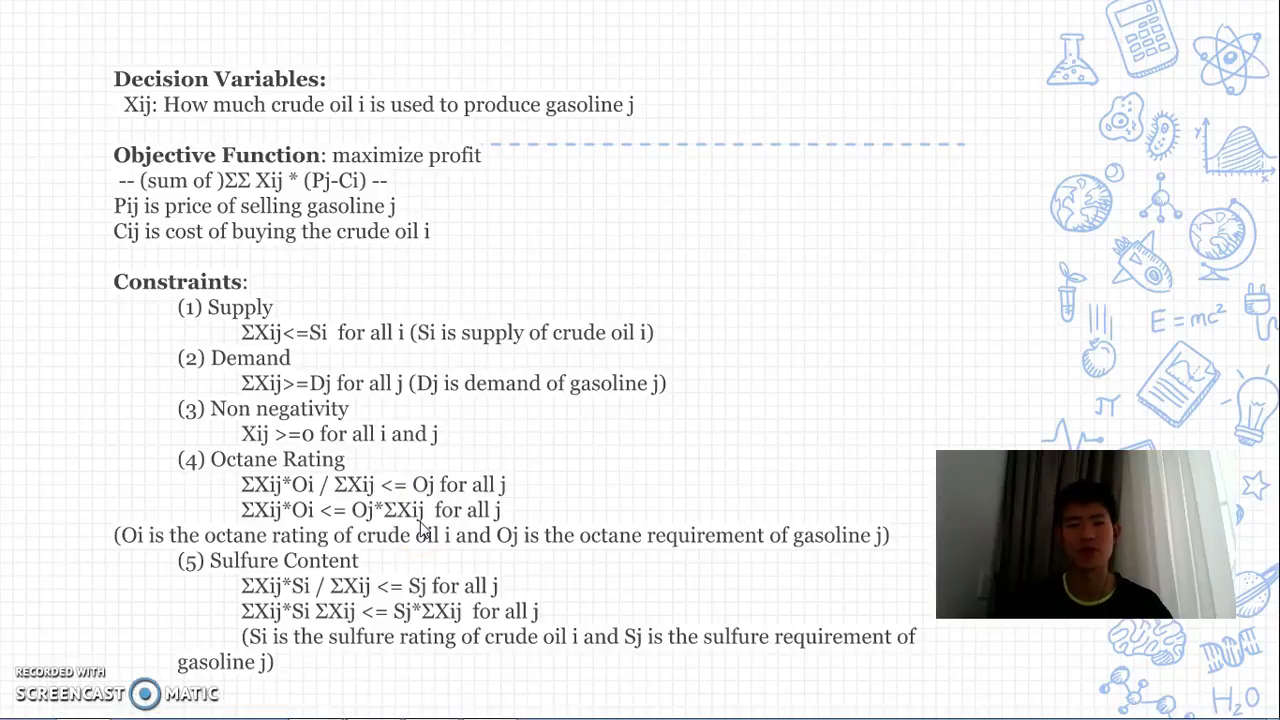
Exit the slideshow, select the formulation text, and switch to the Excel workbook
key("Escape")
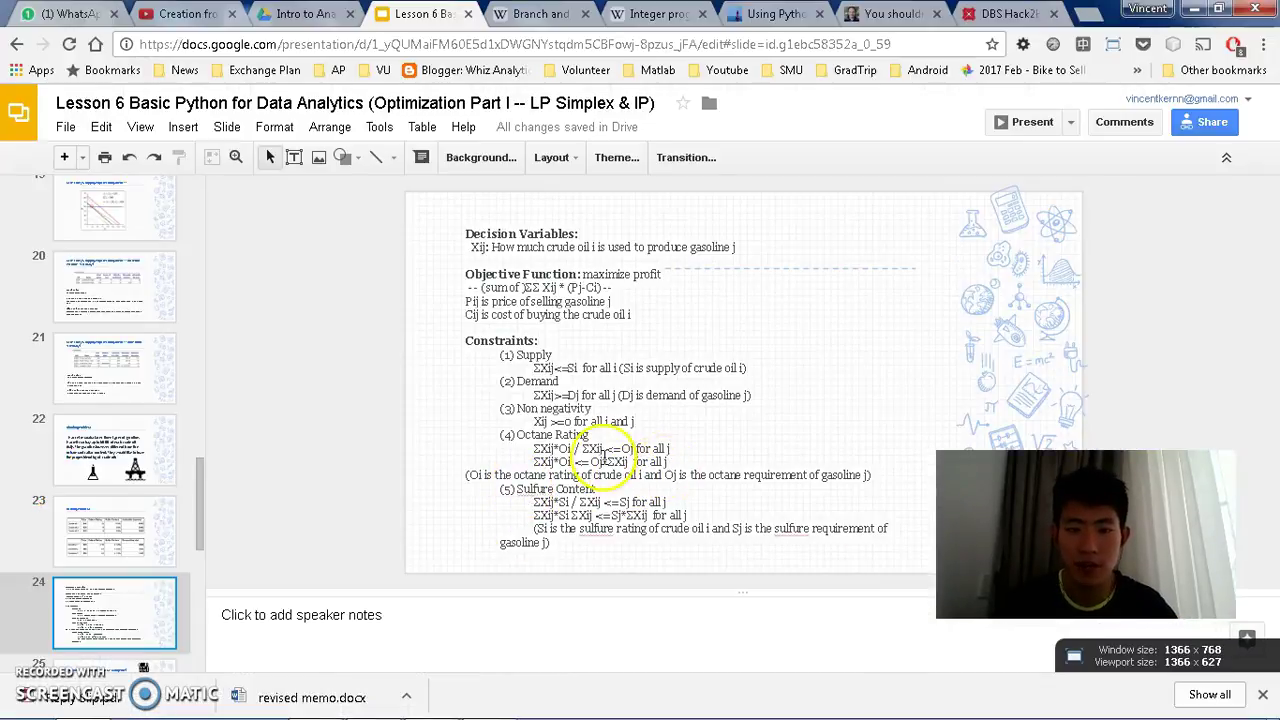
left_click(612, 449)
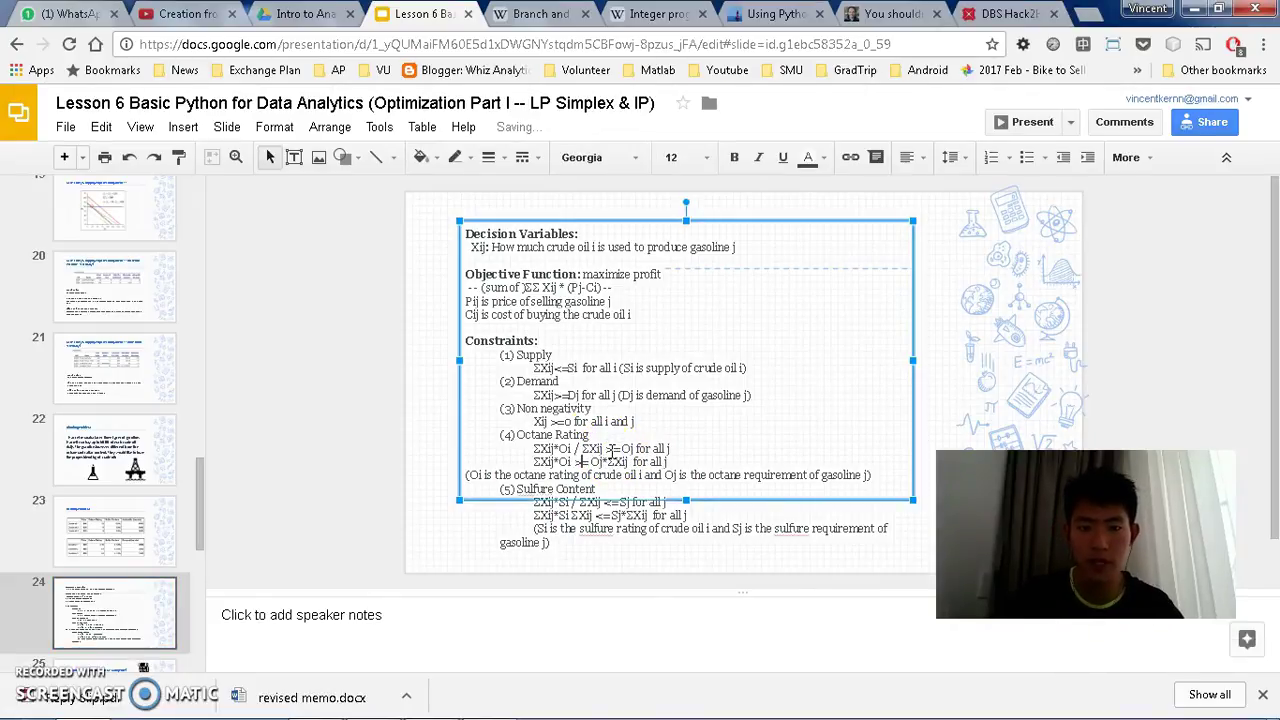
left_click(374, 700)
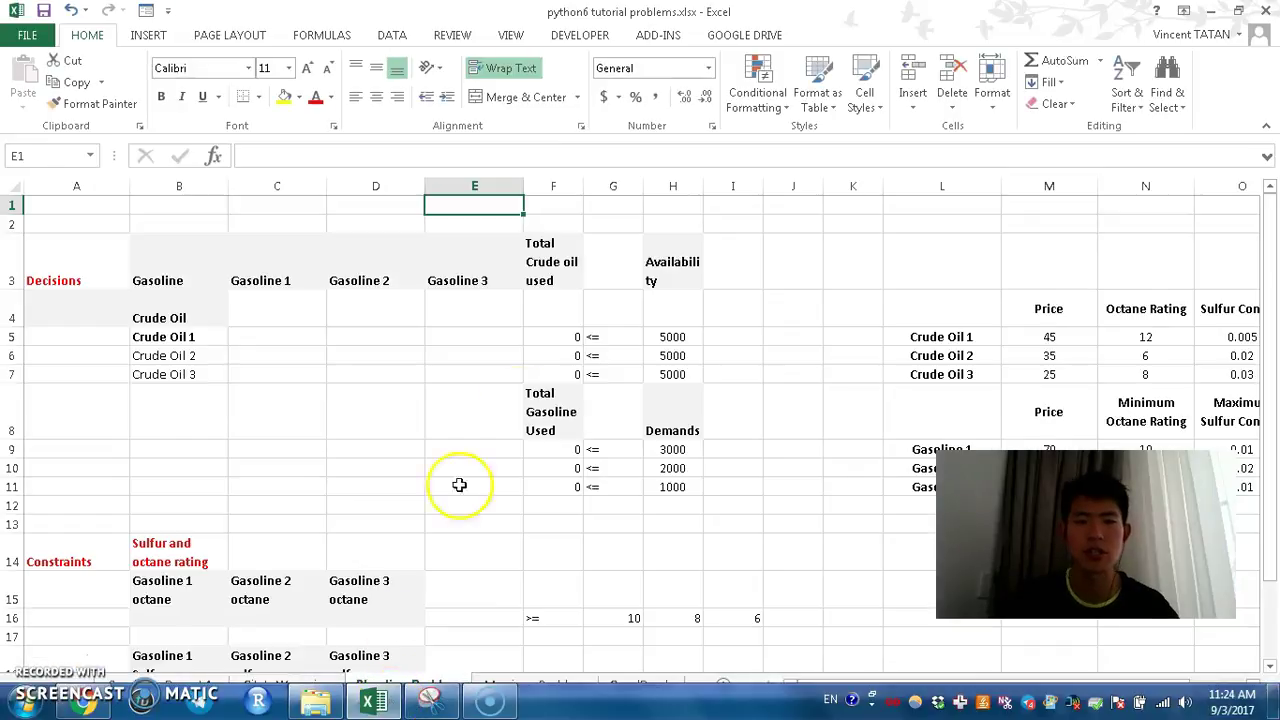
left_click(540, 368)
key("Left")
key("Up")
key("Left")
key("Up")
key("Left")
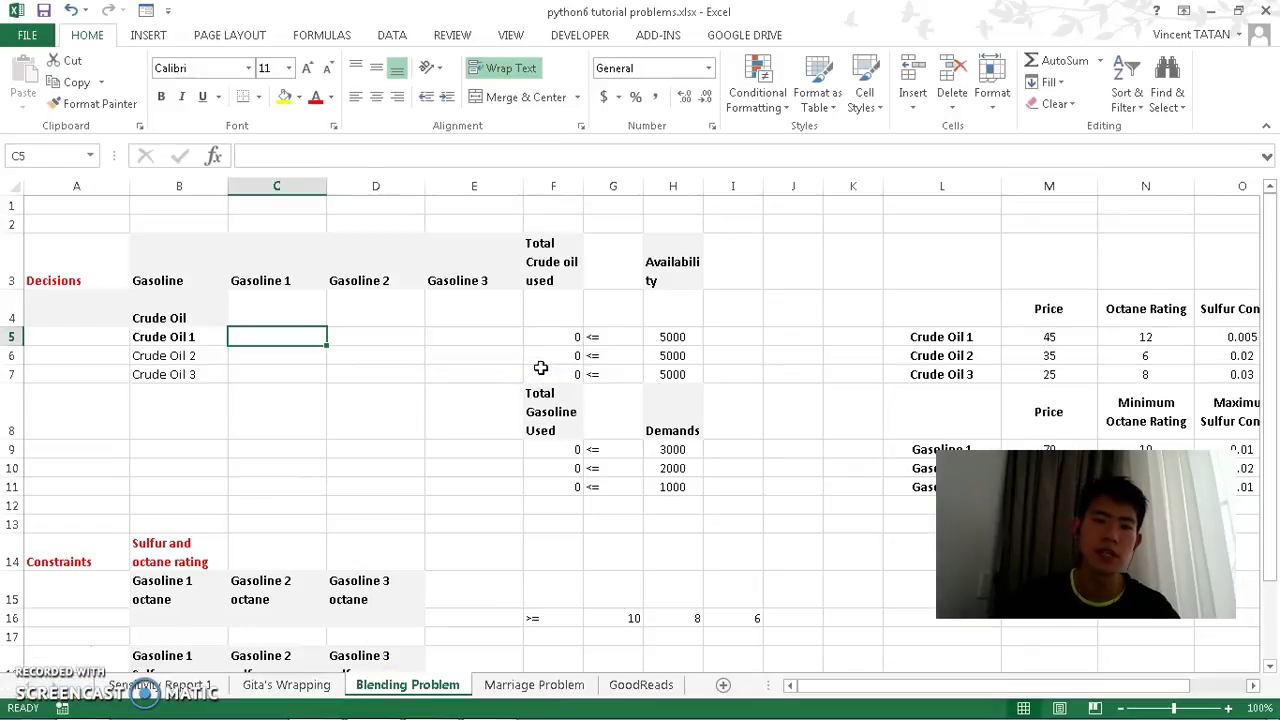
key("Right")
key("Right")
key("Right")
key("Right")
key("Right")
key("Right")
key("Right")
key("Right")
key("Right")
key("Right")
key("Right")
key("Right")
key("Right")
key("Right")
key("Right")
key("Right")
key("Right")
key("Right")
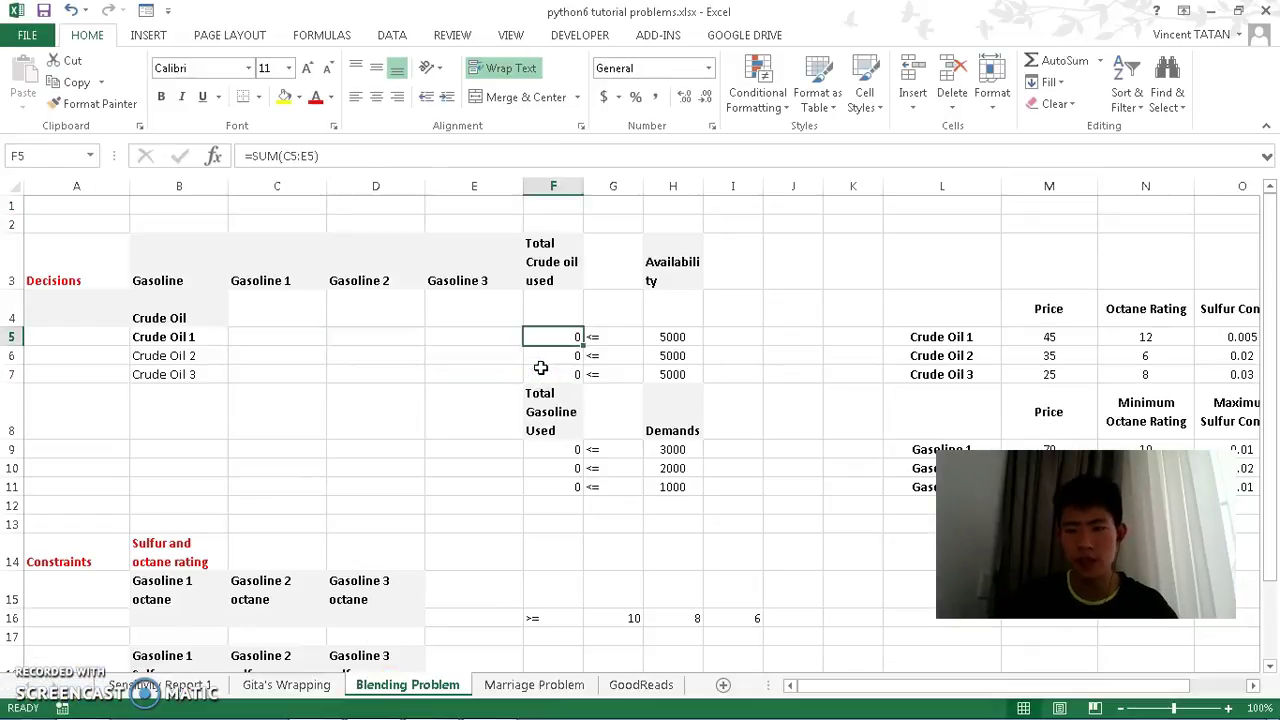
key("Left")
key("Left")
key("Left")
key("Left")
key("Left")
key("Left")
key("Left")
key("Left")
key("Left")
key("Left")
key("Left")
key("Left")
key("Left")
key("Left")
key("Up")
key("Right")
key("Right")
key("Right")
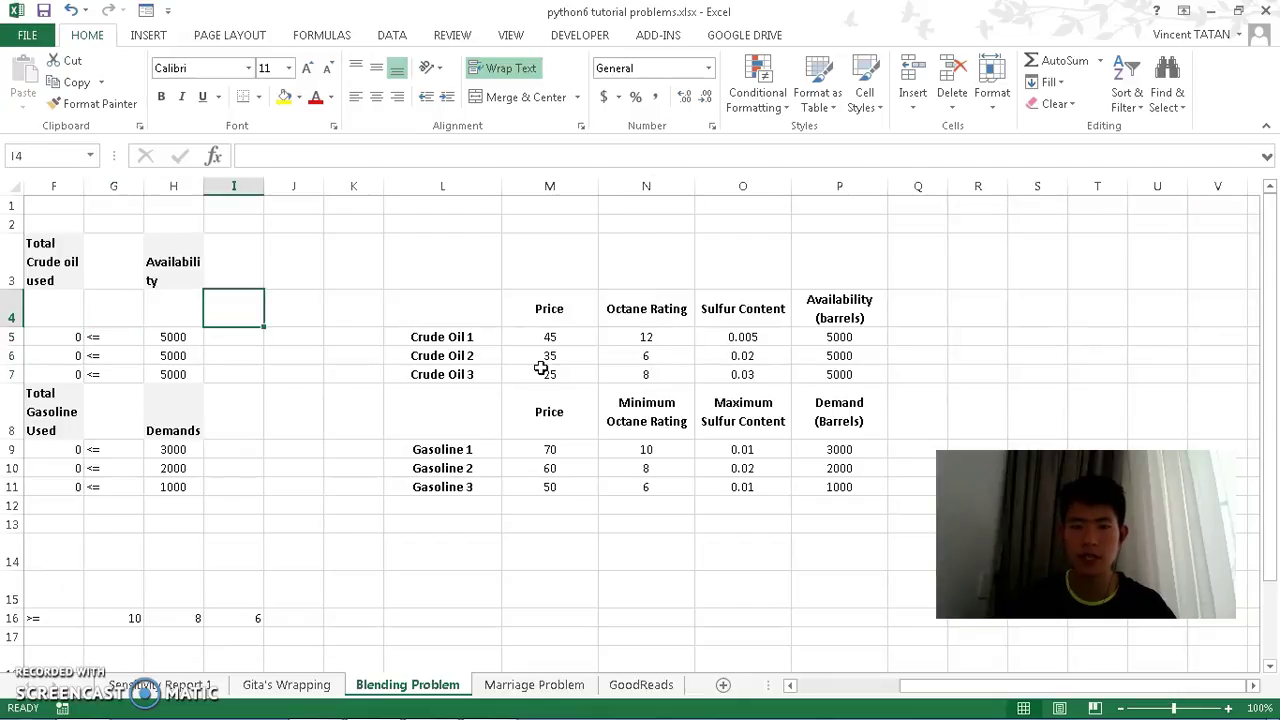
key("Left")
key("Left")
key("Left")
key("Left")
key("Left")
key("Left")
key("Left")
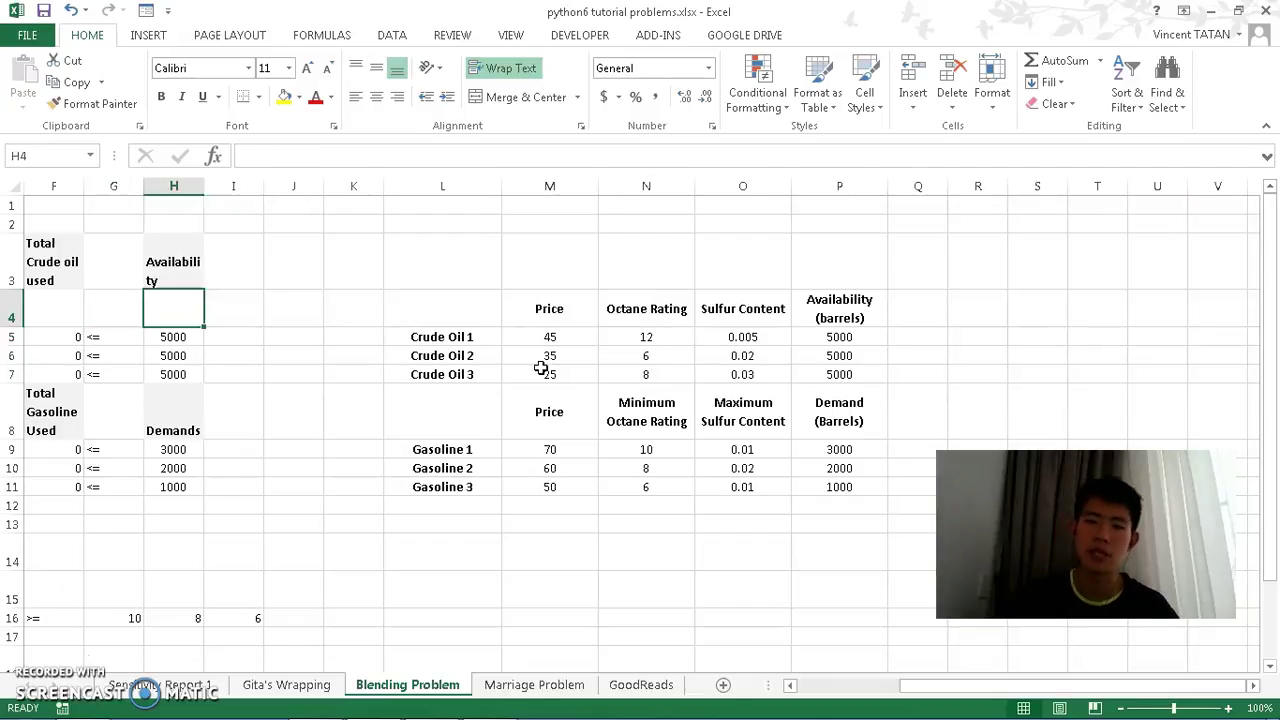
key("Left")
key("Down")
key("Up")
key("Left")
key("Up")
key("Up")
key("Down")
key("Down")
key("Down")
key("Down")
key("Down")
key("Down")
key("Down")
key("Down")
key("Down")
key("Down")
key("Down")
key("Down")
key("Down")
key("Down")
key("Down")
key("Down")
key("Down")
key("Down")
key("Down")
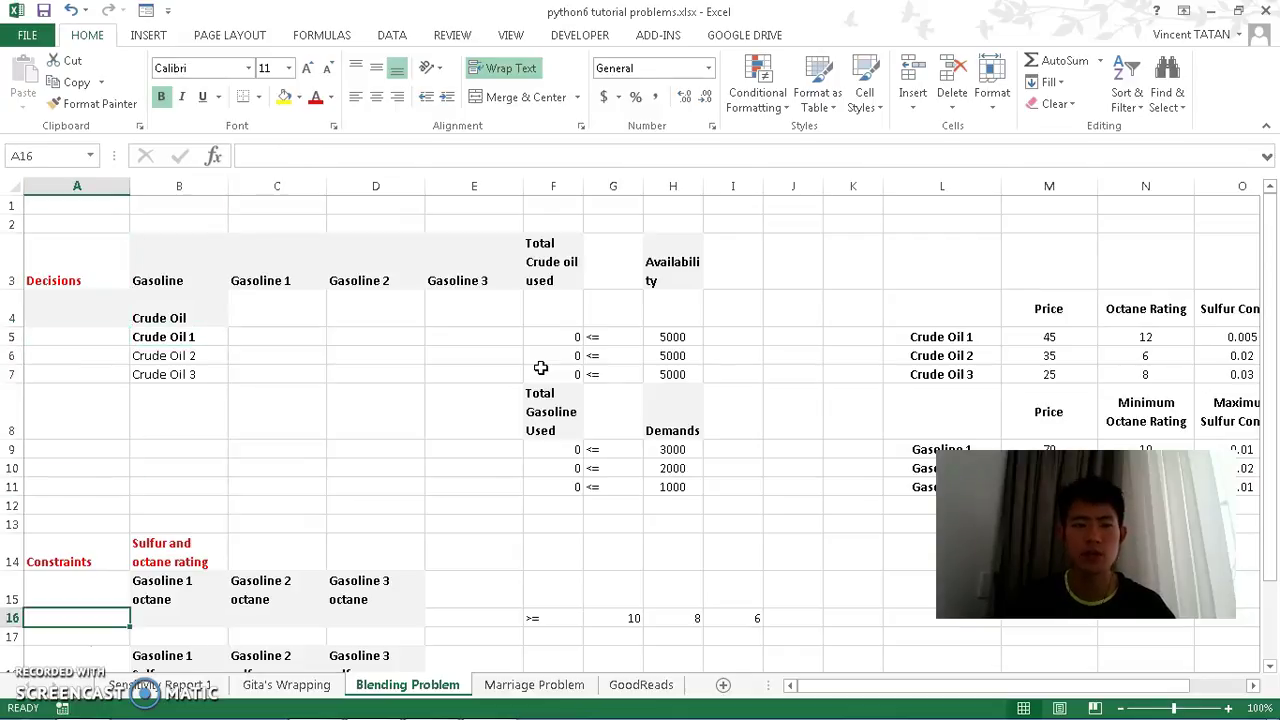
key("Up")
key("Up")
key("Up")
key("Up")
key("Up")
key("Up")
key("Up")
key("Up")
key("Up")
key("Up")
key("Up")
key("Up")
key("Up")
key("Up")
key("Up")
key("Up")
key("Up")
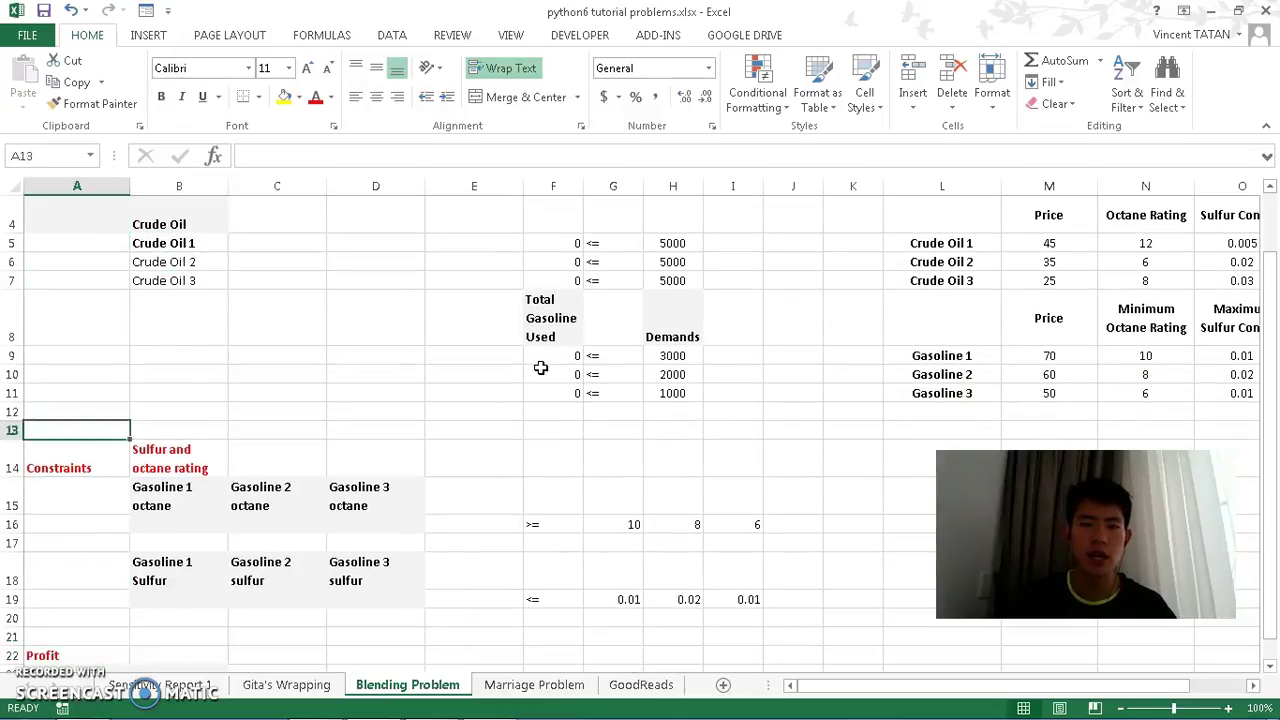
key("Down")
key("Down")
key("Down")
key("Down")
key("Down")
key("Down")
key("Down")
key("Down")
key("Down")
key("Down")
key("Down")
key("Down")
key("Down")
key("Down")
key("Down")
key("Down")
key("Down")
key("Down")
key("Down")
key("Down")
key("Down")
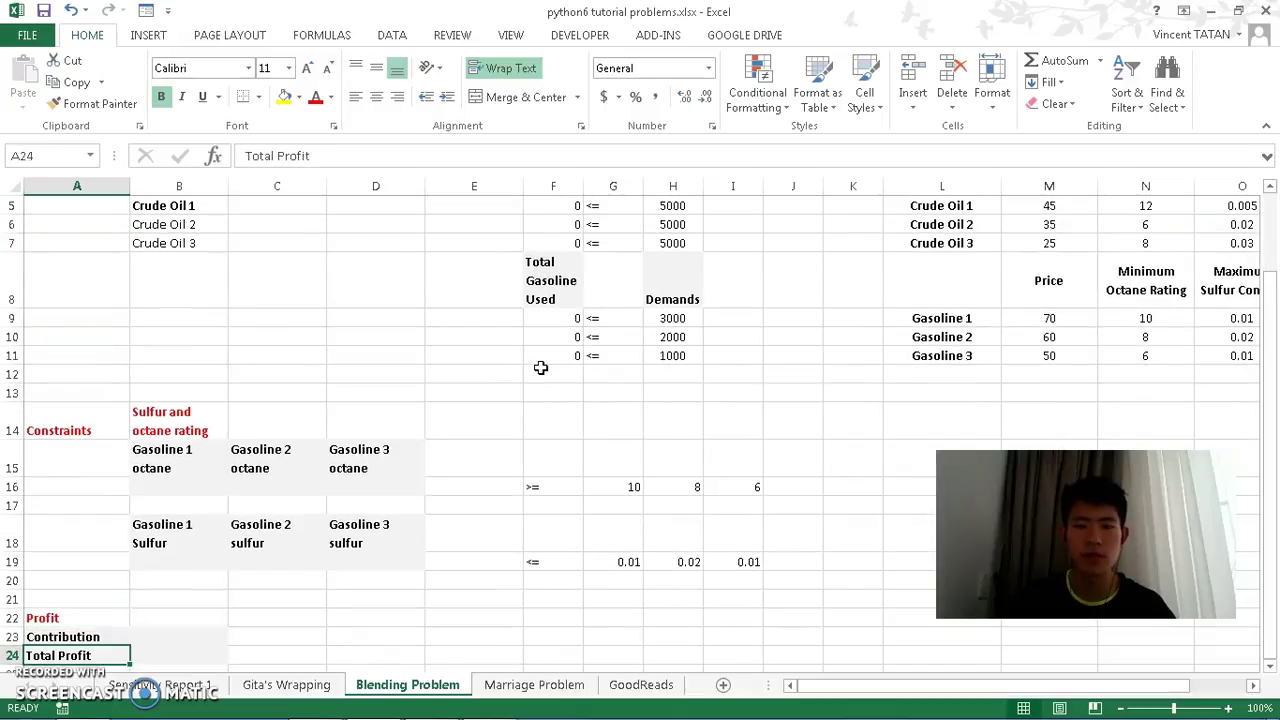
key("Up")
key("Up")
key("Up")
key("Up")
key("Up")
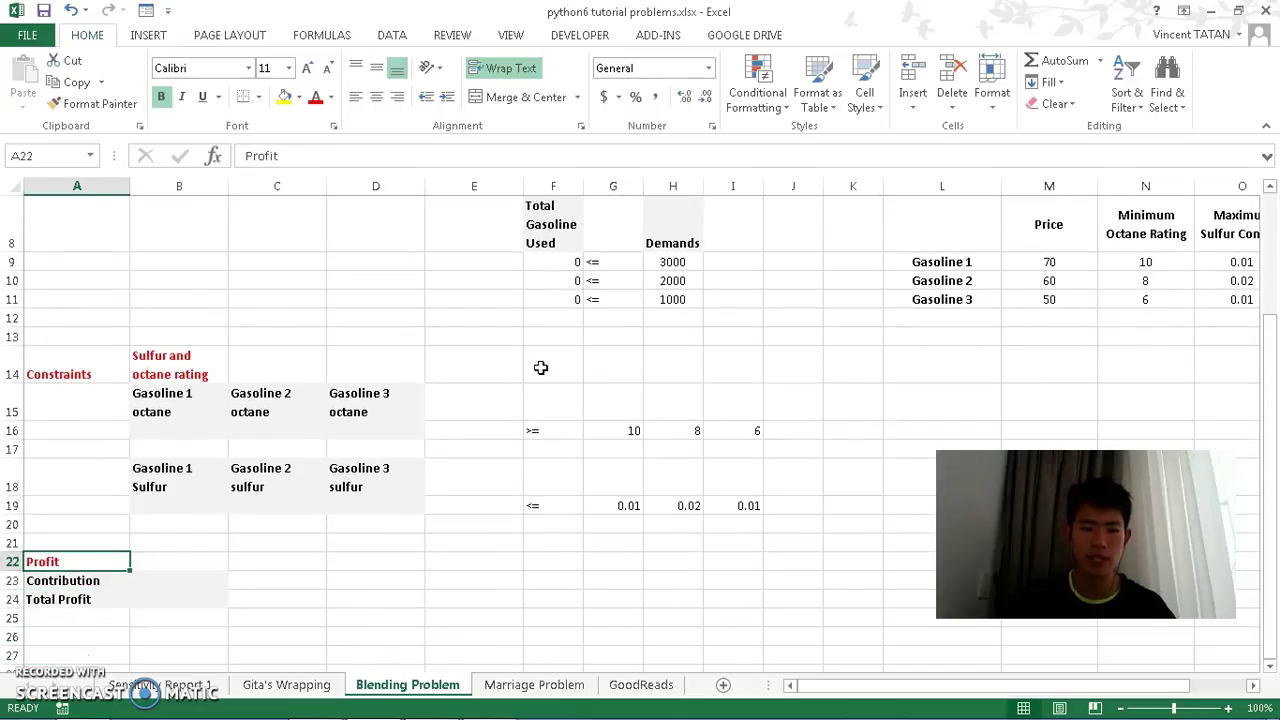
key("Right")
key("Down")
key("Down")
key("Left")
key("Up")
key("Up")
key("Up")
key("Up")
key("Up")
key("Up")
key("Up")
key("Up")
key("Up")
key("Up")
key("Up")
key("Up")
key("Up")
key("Up")
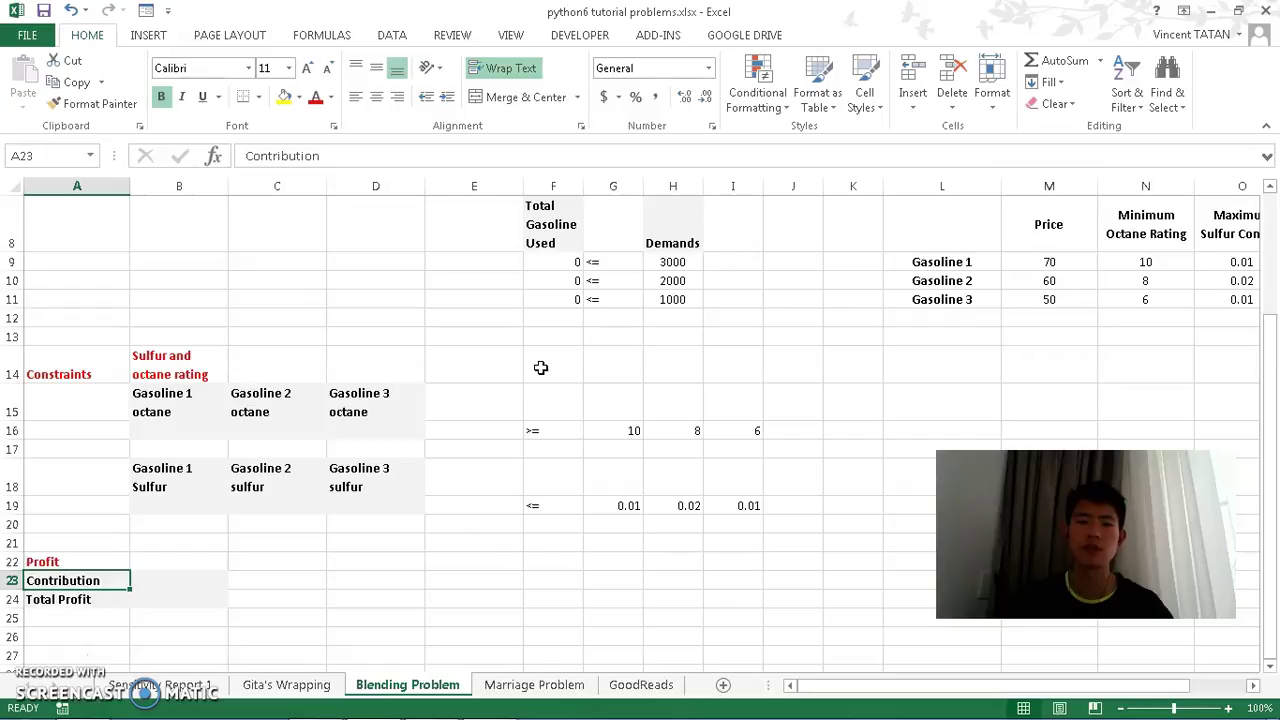
key("Up")
key("Up")
key("Up")
key("Up")
key("Up")
key("Up")
key("Up")
key("Up")
key("Up")
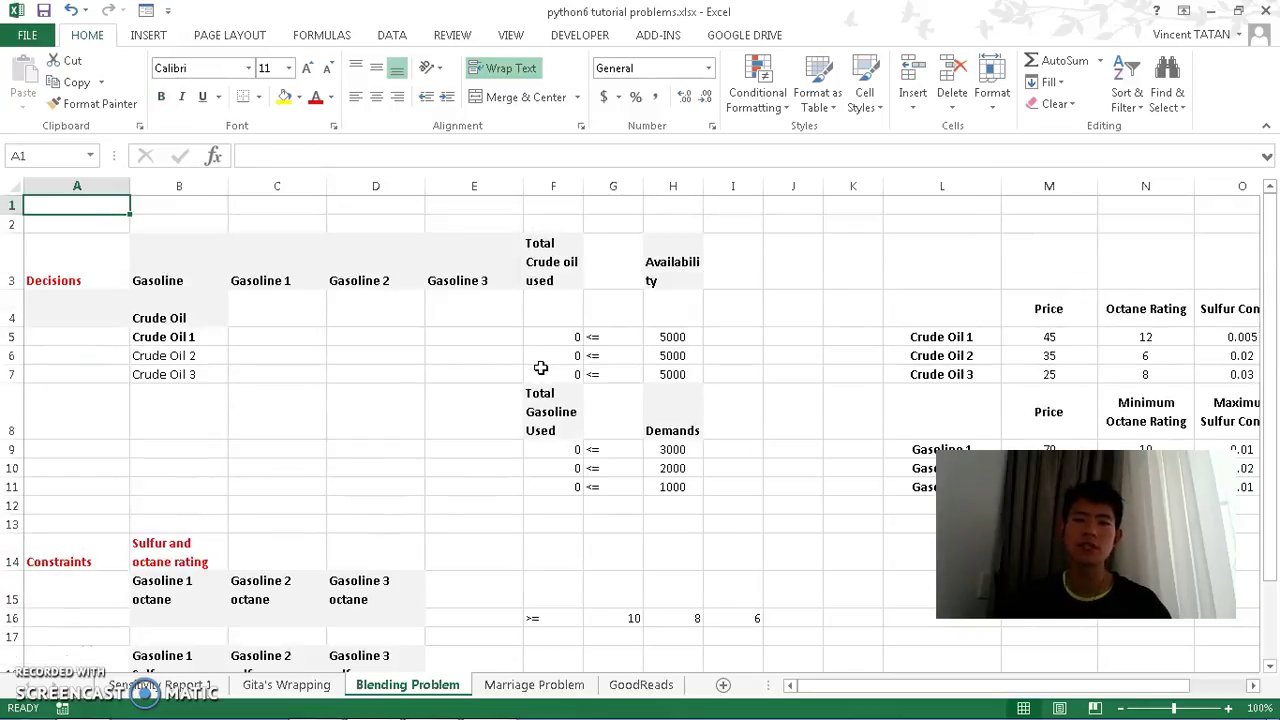
key("Right")
key("Right")
key("Down")
key("Down")
key("Down")
key("Down")
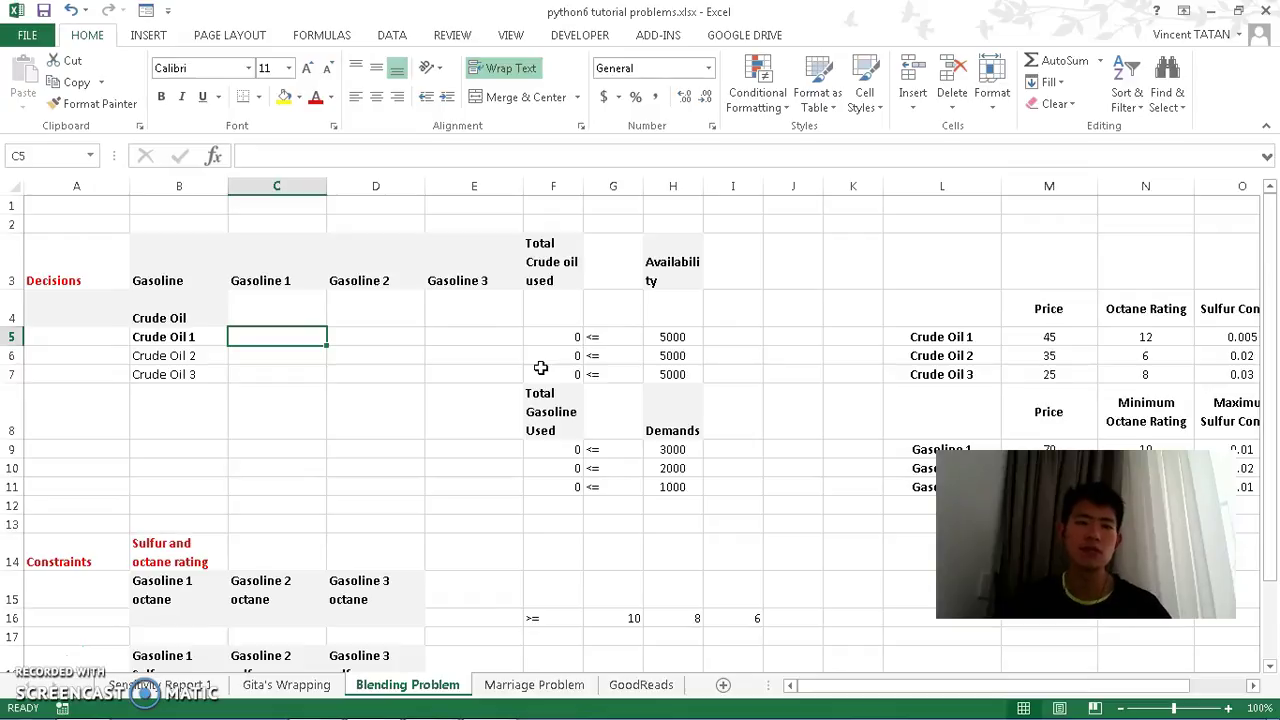
key("Right")
key("Right")
key("Right")
key("Up")
key("Up")
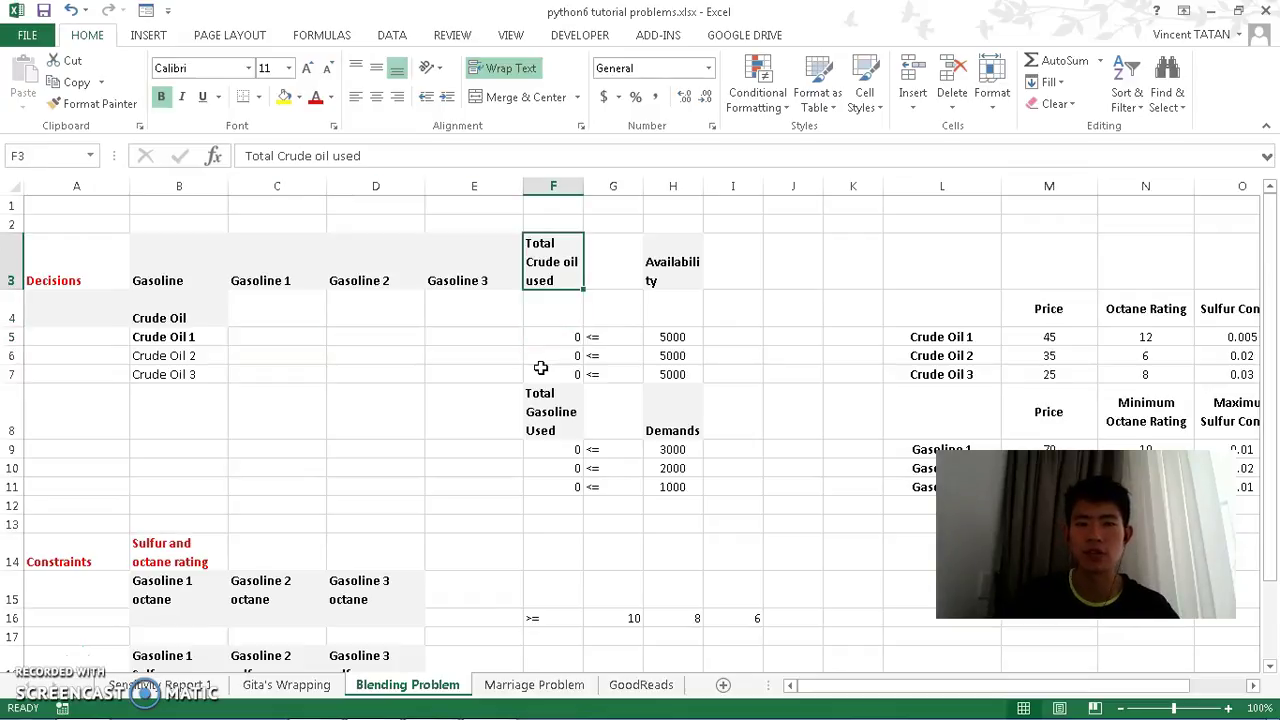
key("Down")
key("Down")
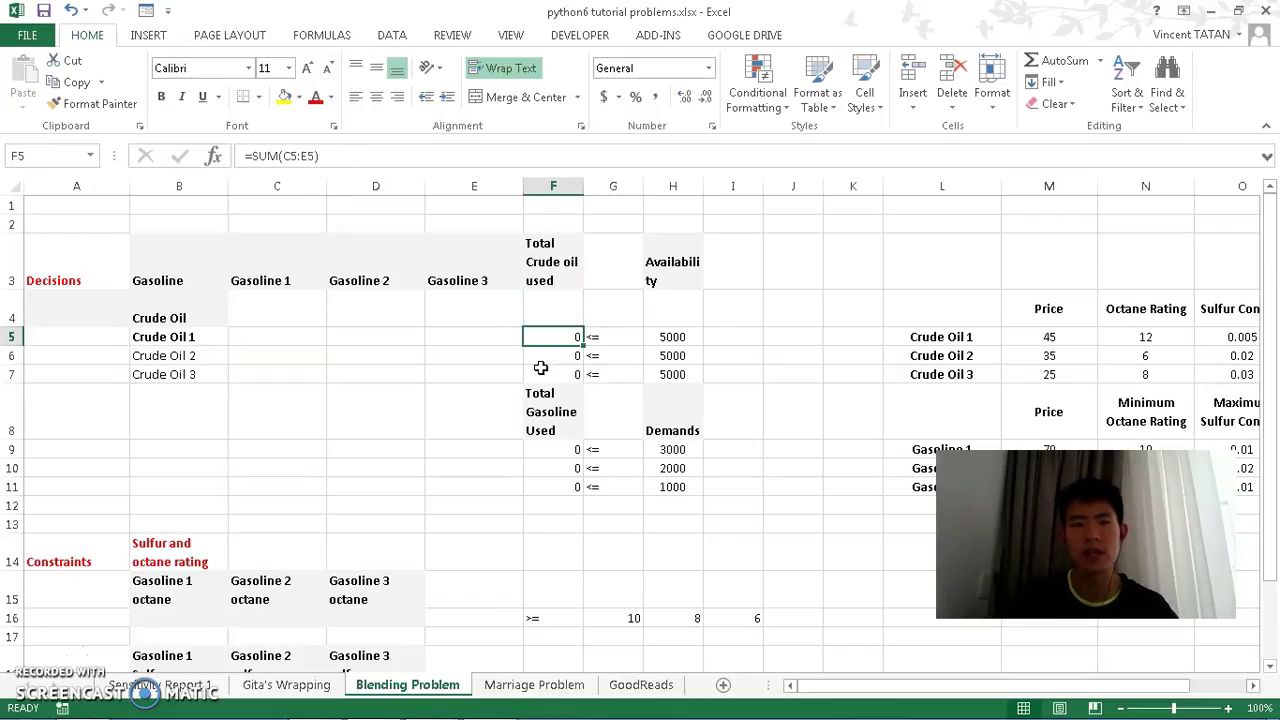
key("Left")
key("Left")
key("Left")
key("Right")
key("Right")
key("Right")
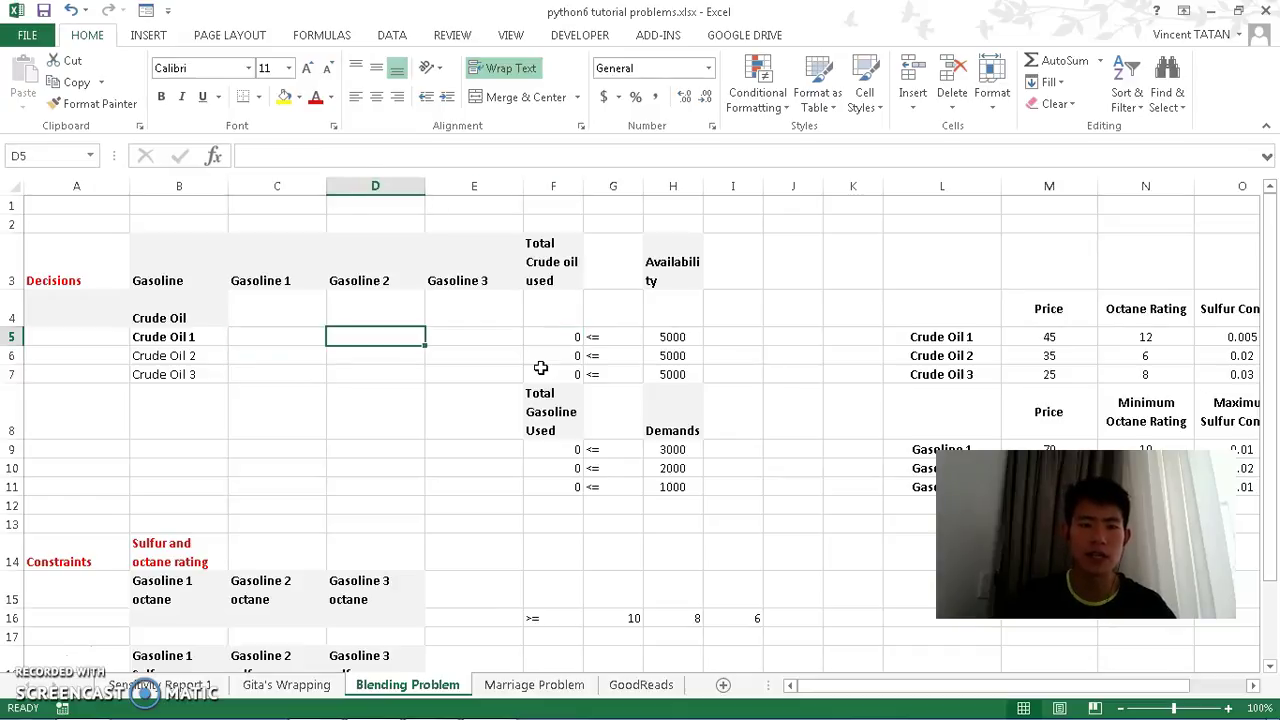
key("Down")
Rename the F8 heading from 'Total Gasoline Used' to 'Total Gasoline Produced'
key("Left")
key("Left")
key("Left")
key("Right")
key("Right")
key("Right")
key("Down")
key("Left")
key("Left")
key("Left")
key("Right")
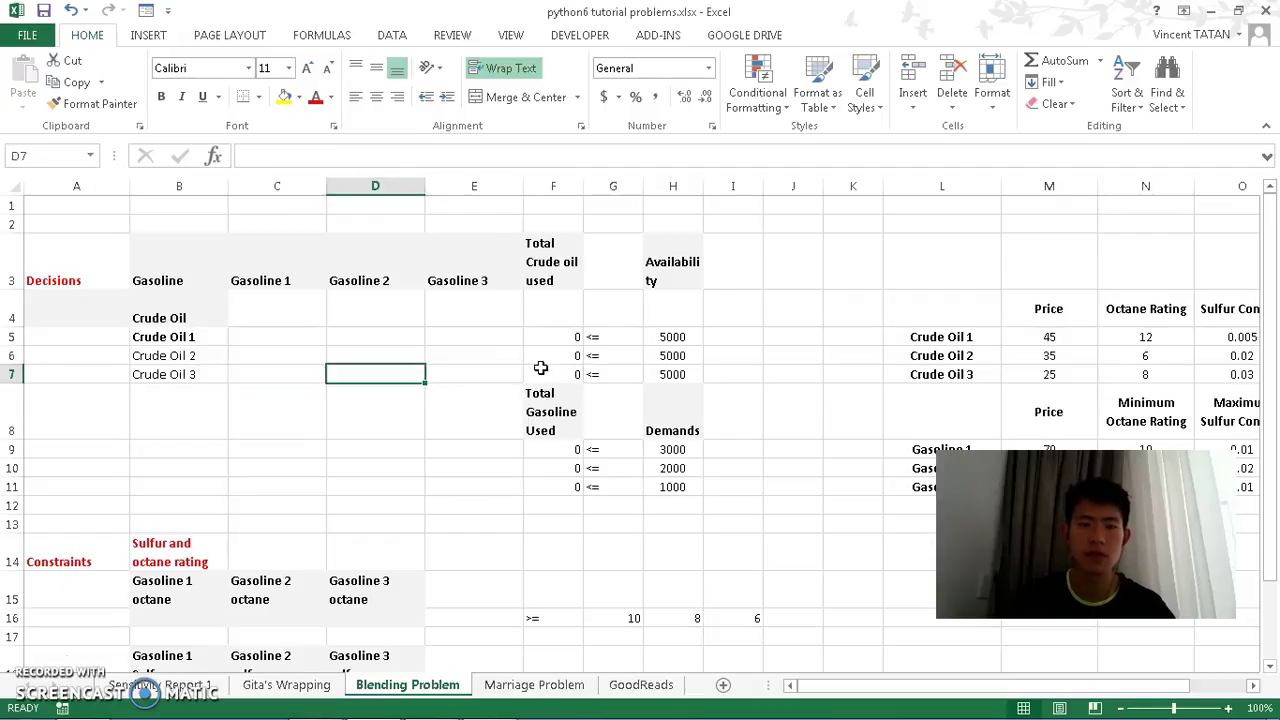
key("Right")
key("Right")
key("Down")
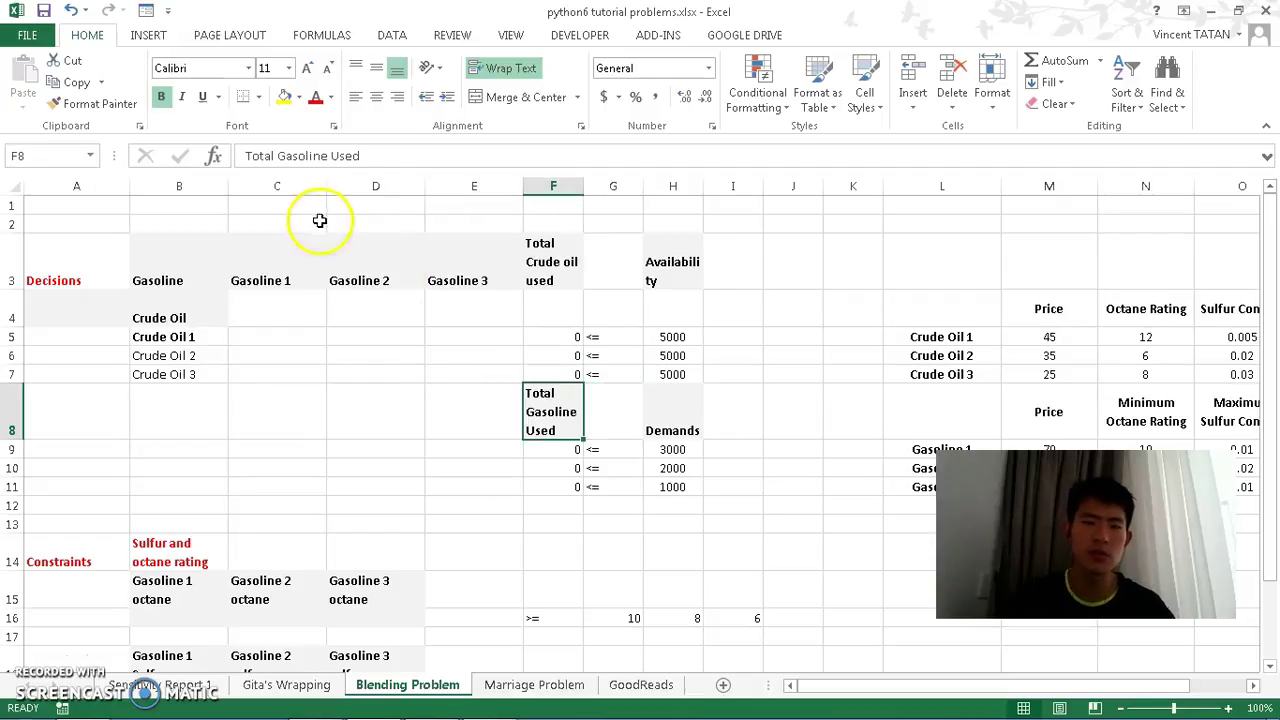
double_click(354, 157)
type("Produc")
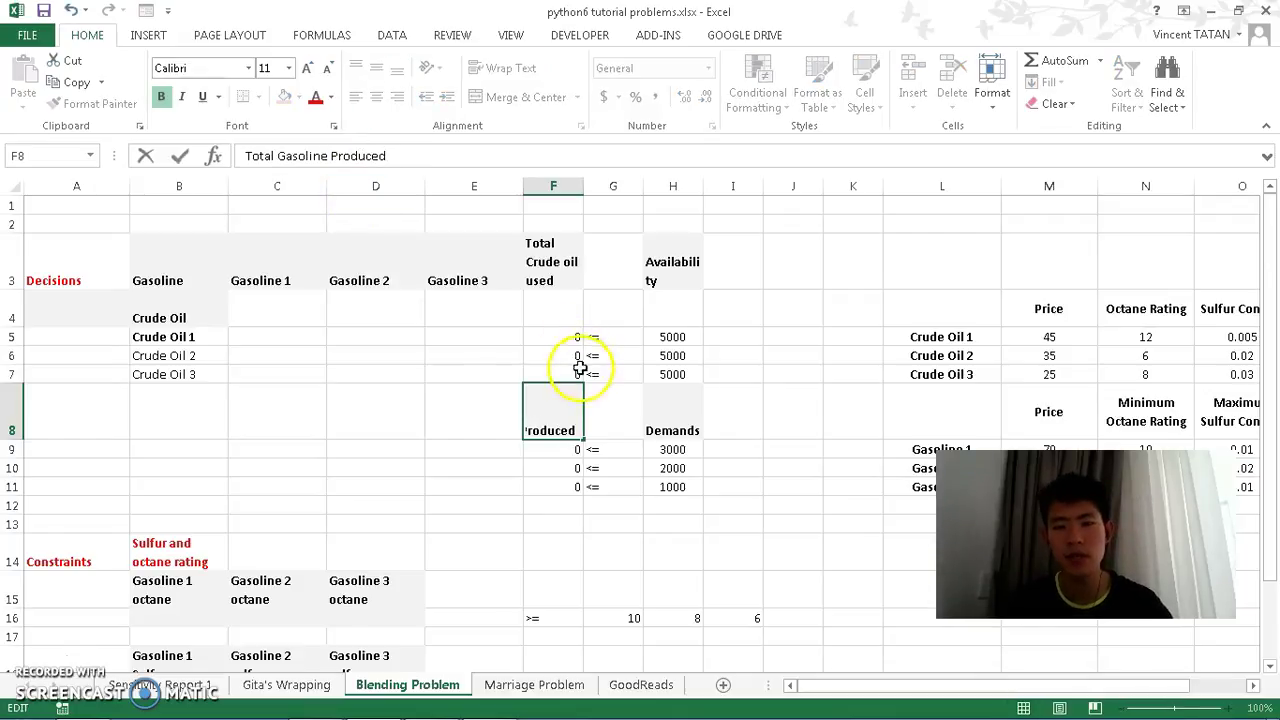
left_click(594, 392)
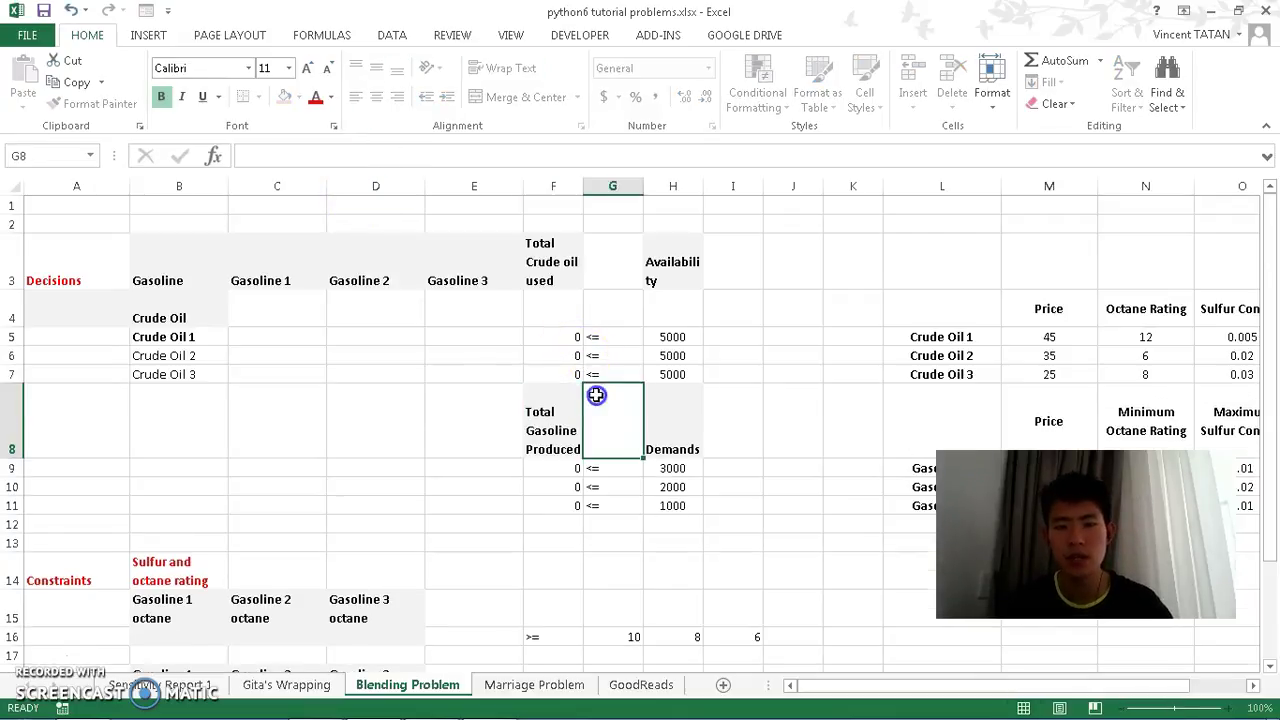
Put >= in G8 and copy it into G9:G11 against demands 3000, 2000, 1000
type(">=")
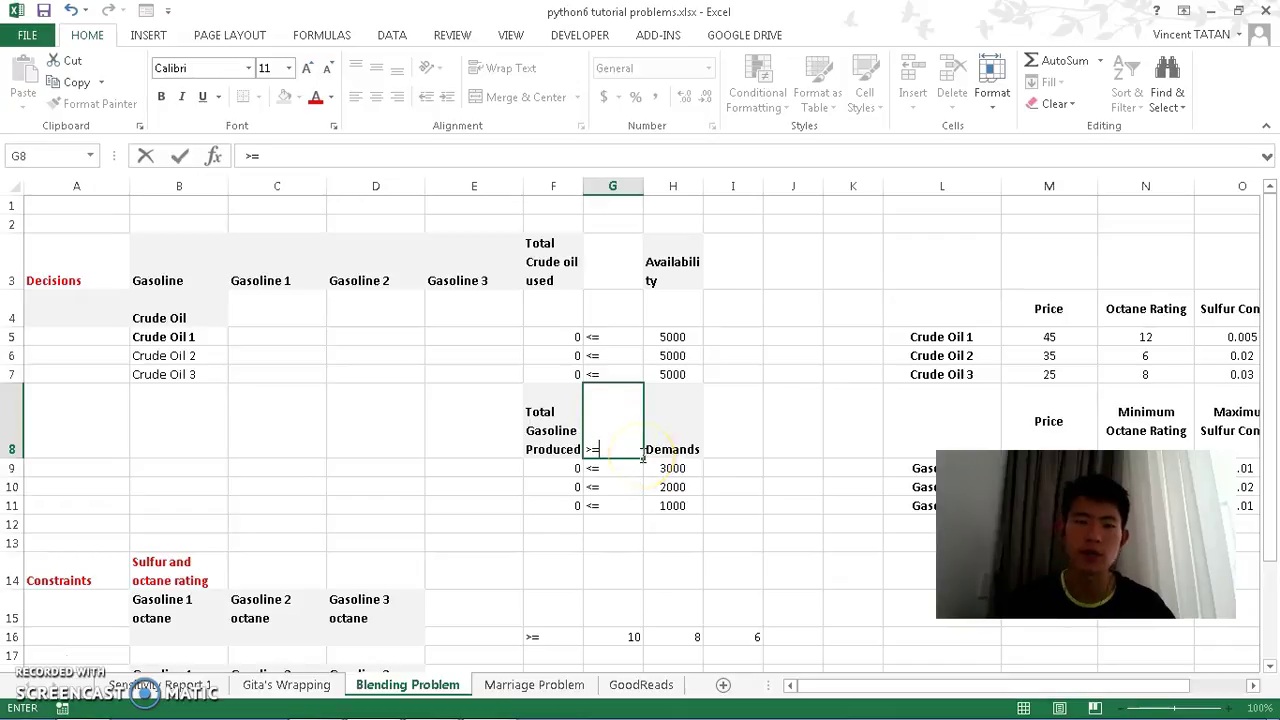
left_click(620, 472)
key("ctrl+v")
left_click(618, 486)
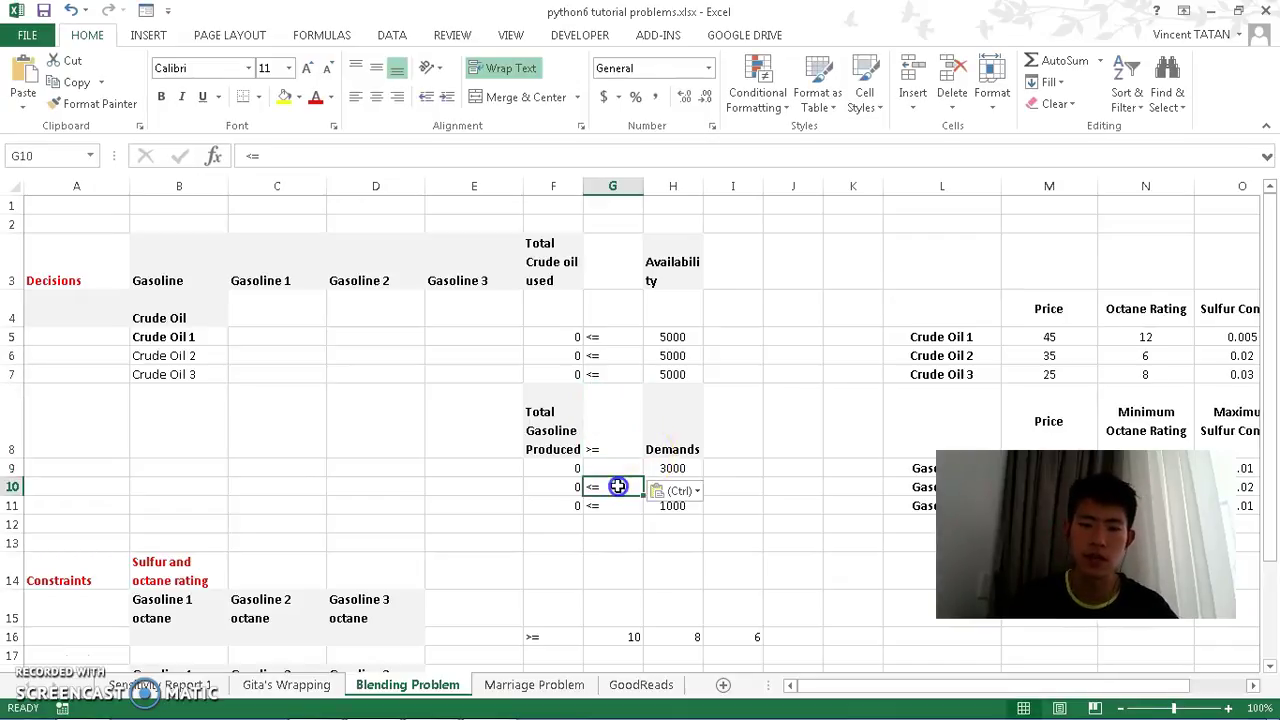
left_click(617, 452)
key("ctrl+c")
left_click(612, 468)
key("ctrl+v")
left_click(610, 487)
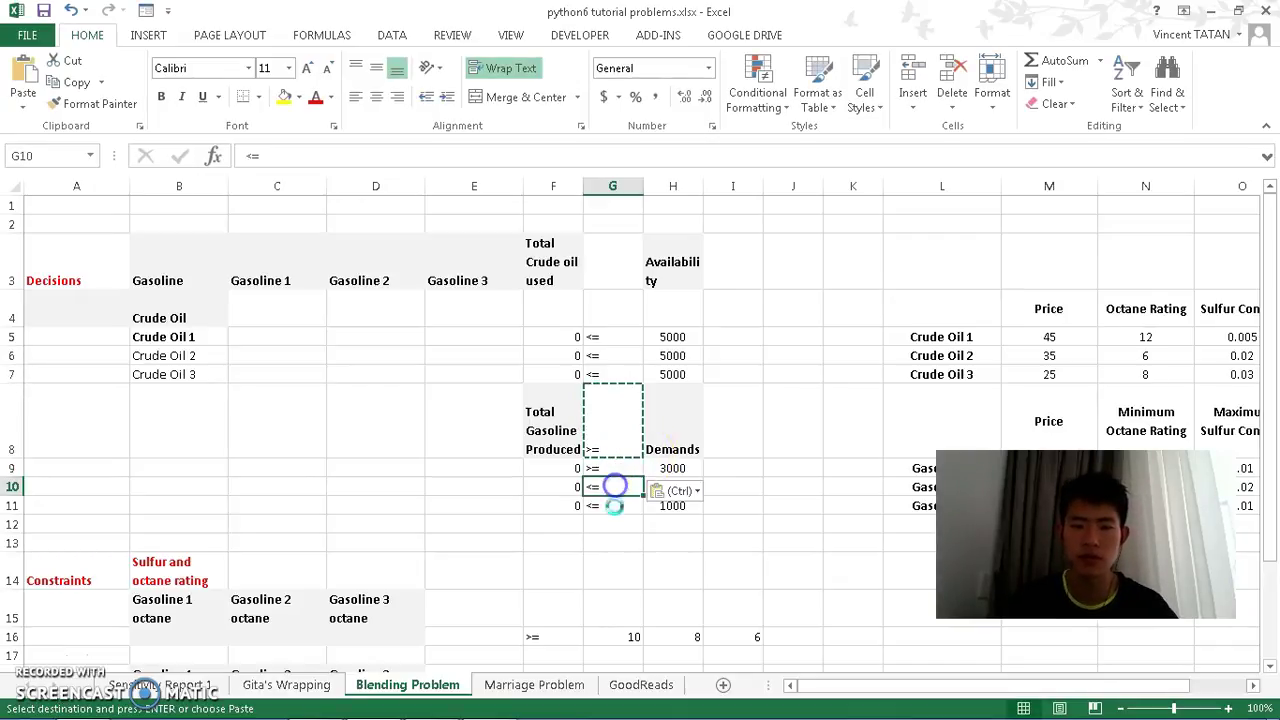
key("ctrl+v")
left_click(614, 506)
key("ctrl+v")
left_click(566, 470)
left_click_drag(666, 468, 682, 503)
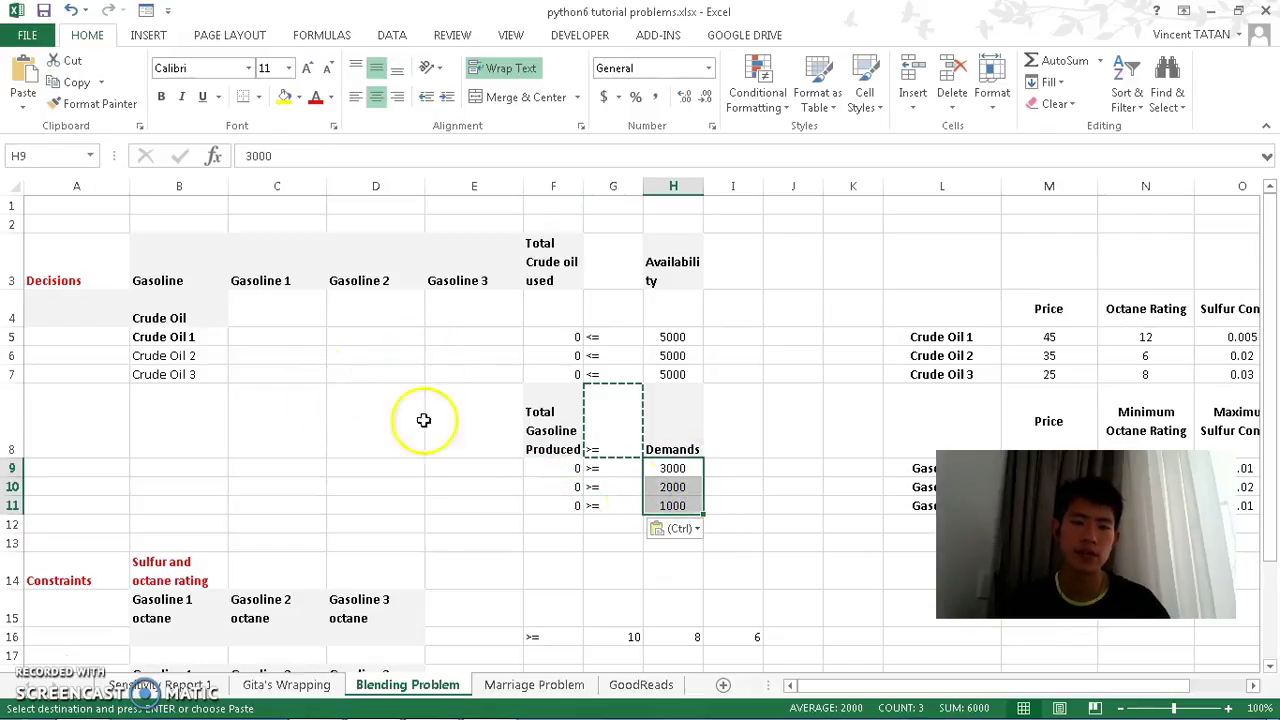
left_click(549, 466)
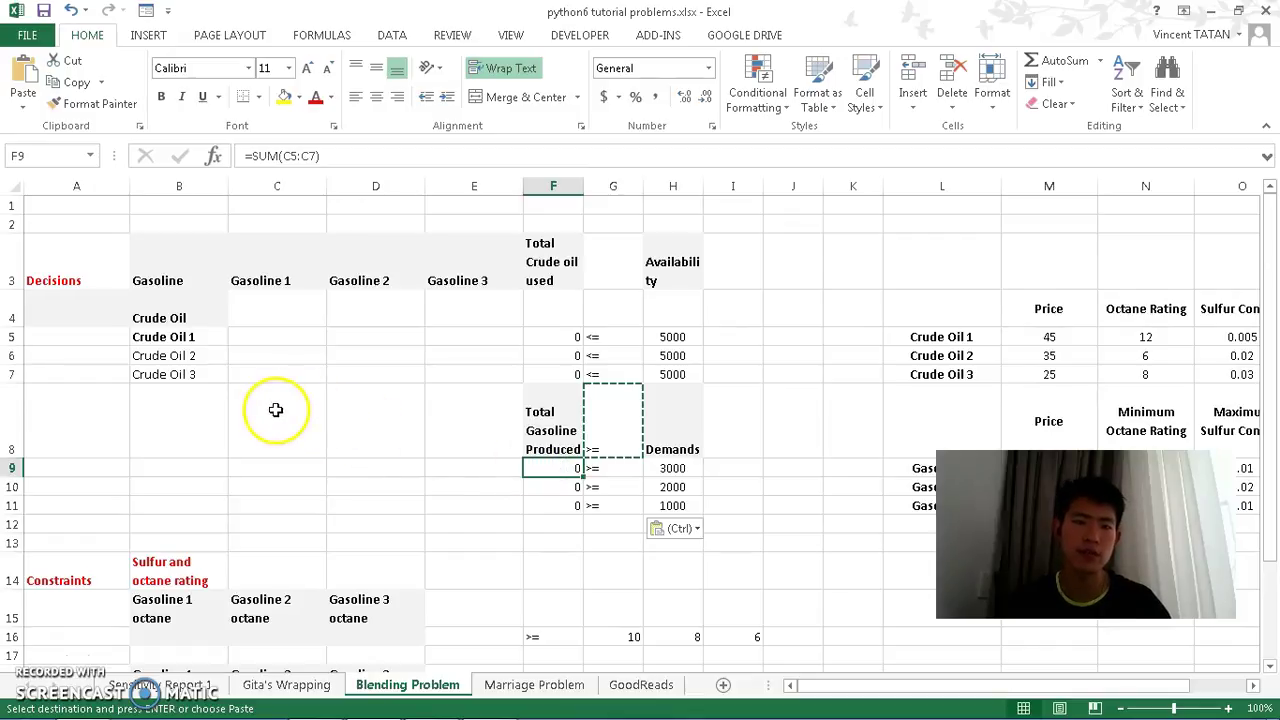
left_click_drag(275, 336, 283, 372)
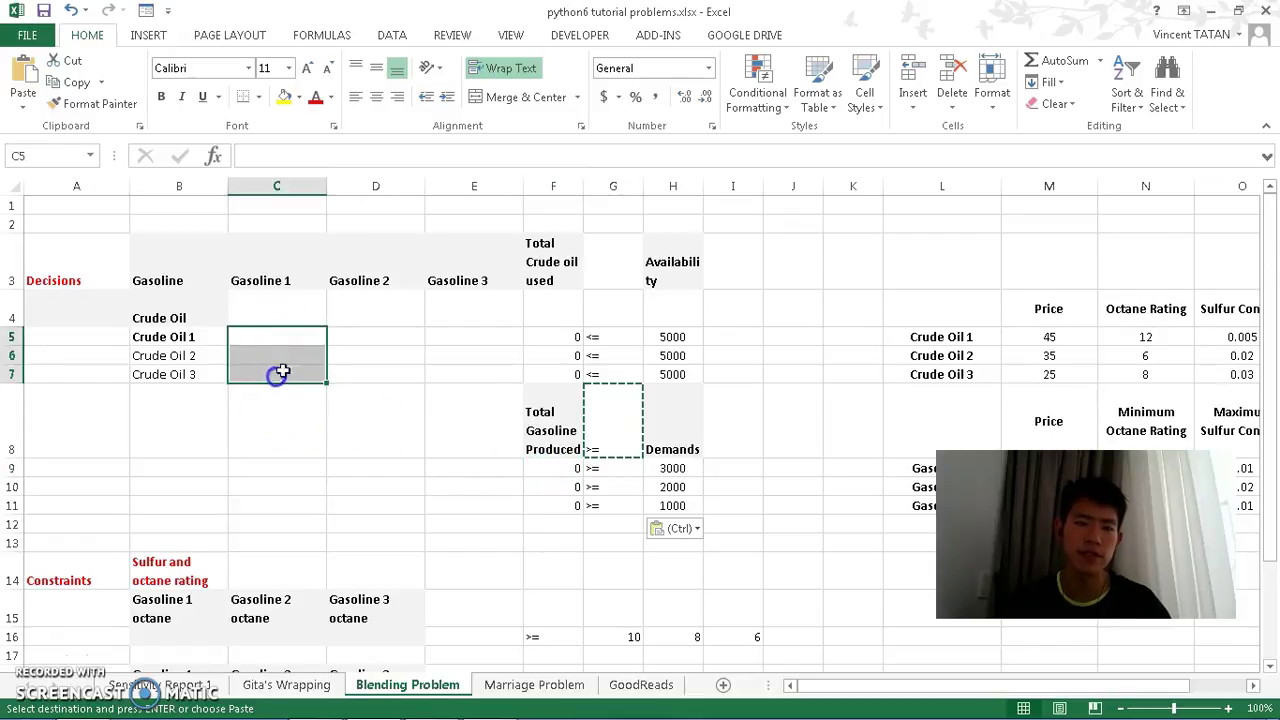
left_click_drag(405, 344, 405, 372)
left_click_drag(471, 323, 471, 369)
left_click(568, 488)
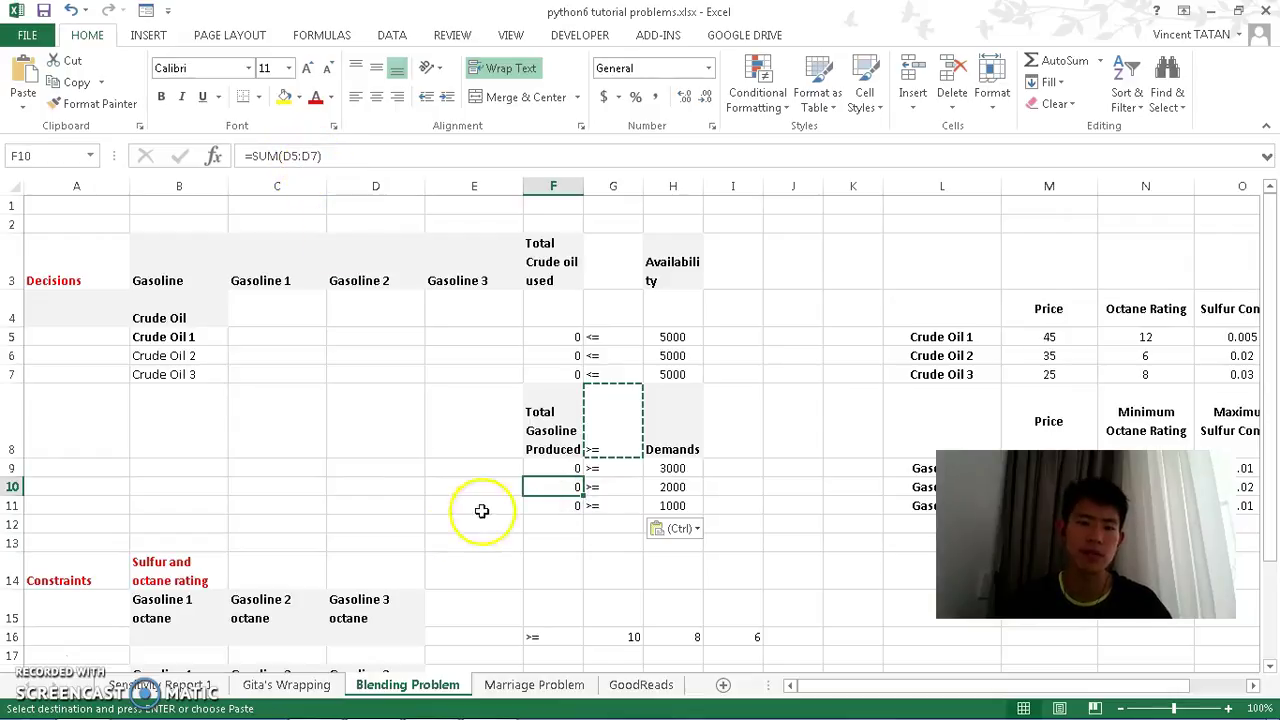
left_click(560, 506)
left_click(287, 336)
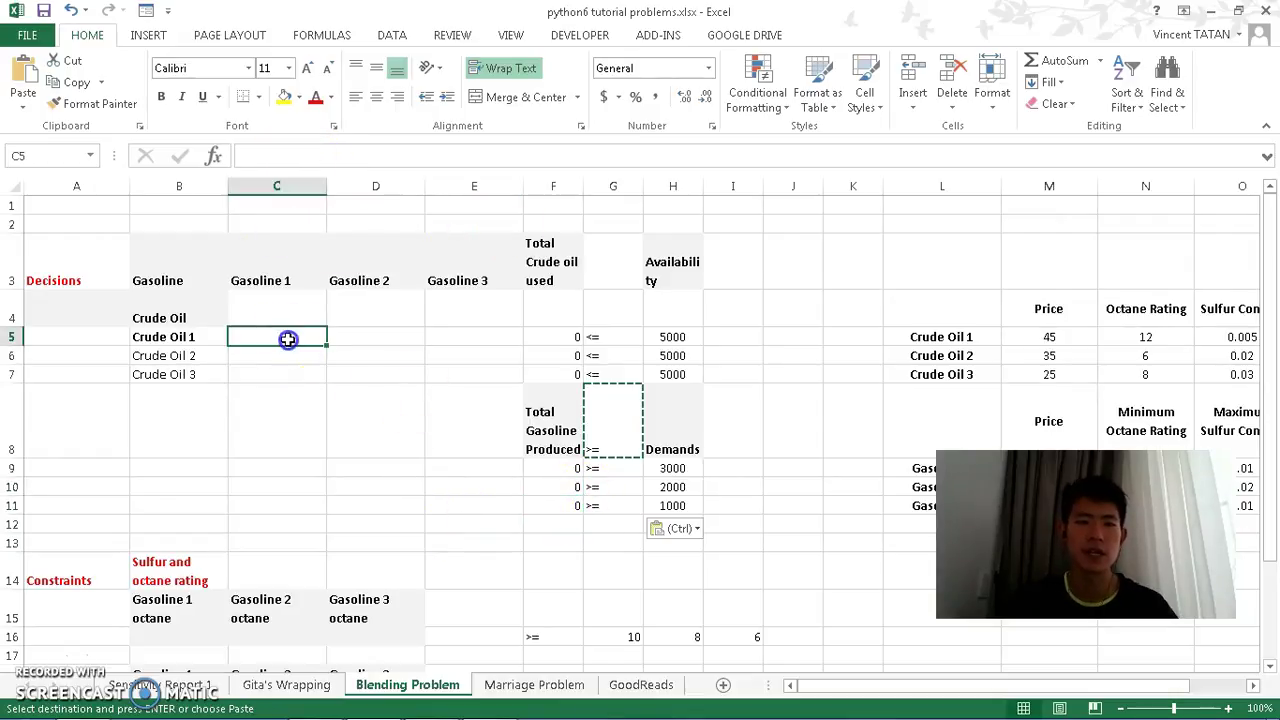
type("1")
key("Tab")
type("1")
key("Tab")
type("1")
key("Down")
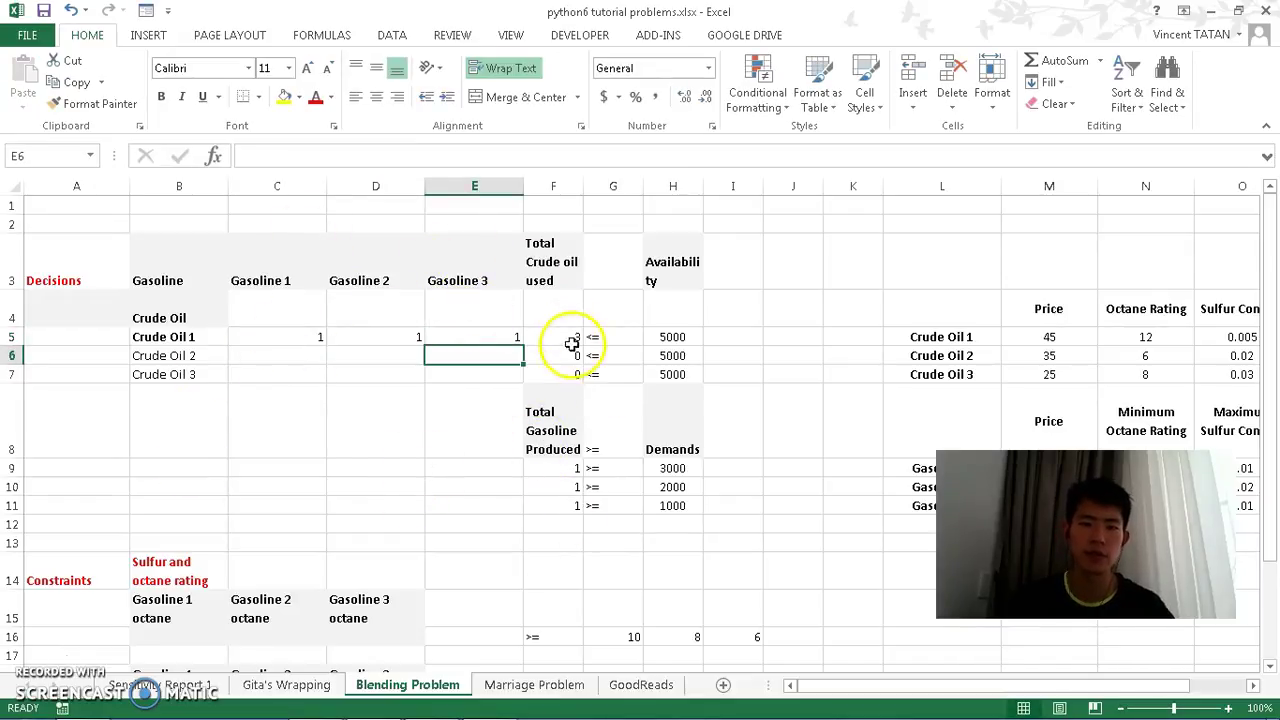
left_click(317, 355)
type("1")
key("Tab")
type("1")
key("Tab")
type("1")
left_click(531, 485)
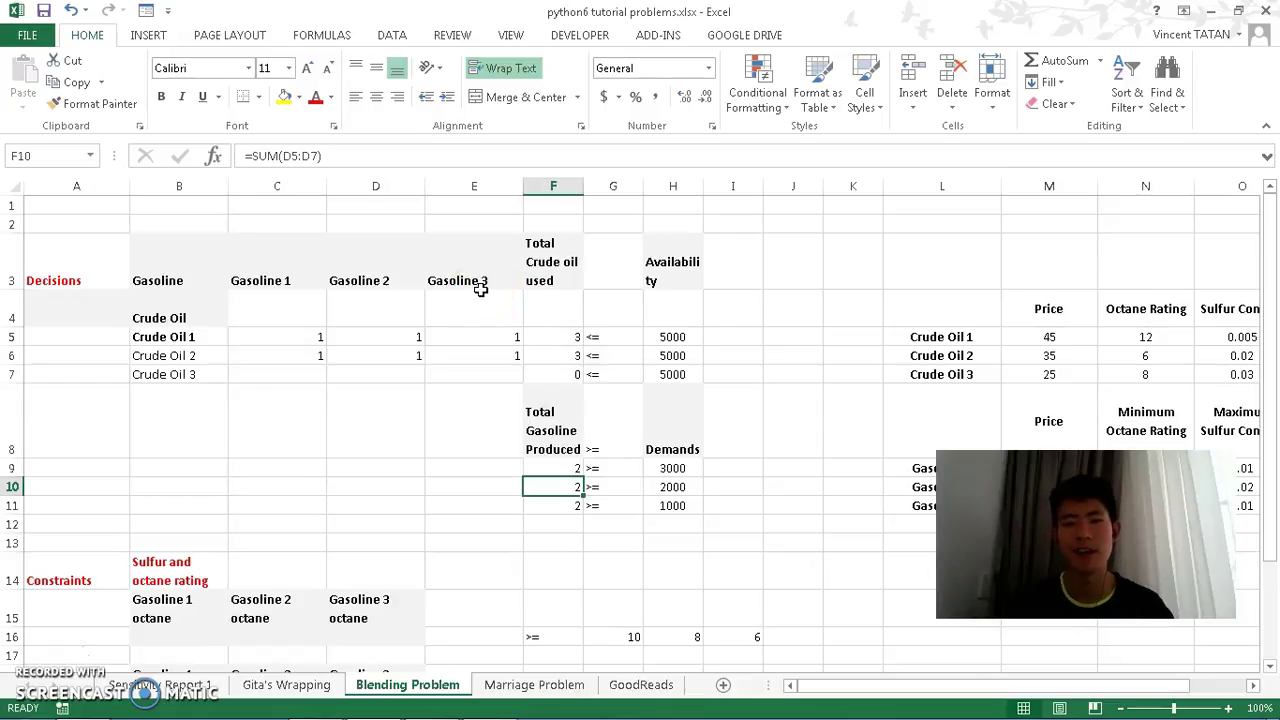
left_click_drag(311, 341, 471, 369)
key("Delete")
key("Return")
key("Right")
key("Right")
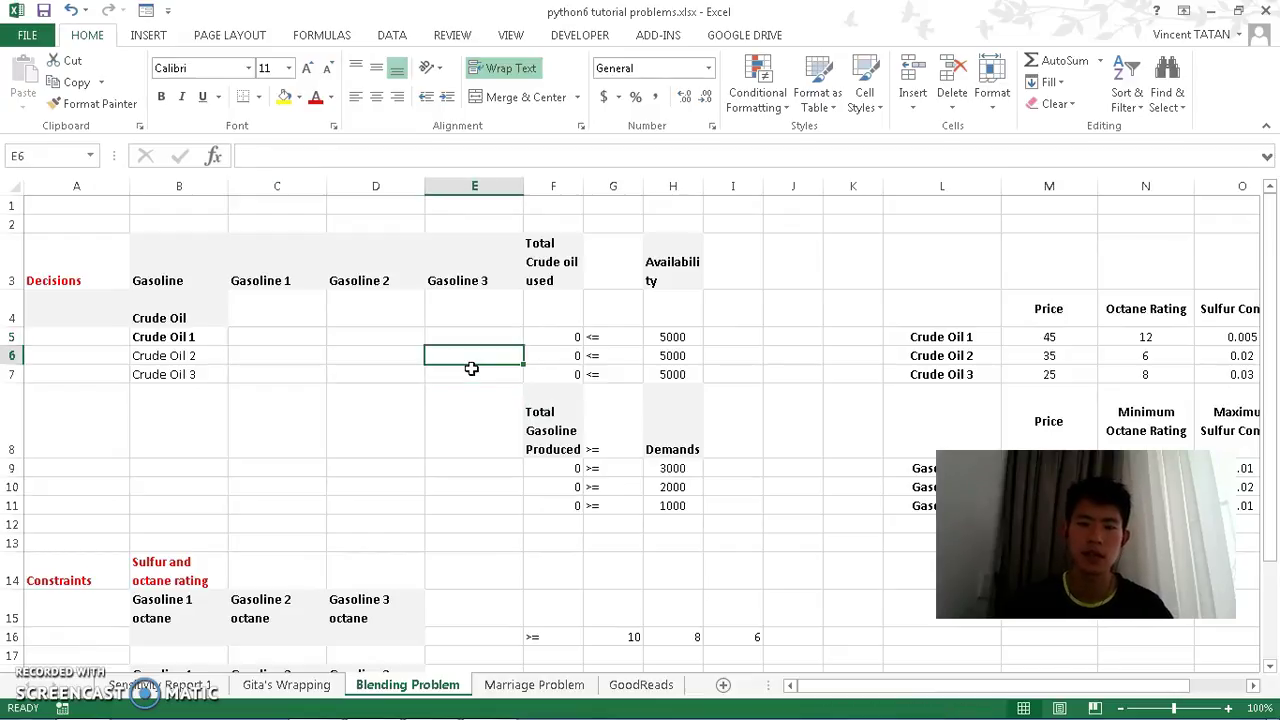
key("Right")
key("Right")
key("Down")
key("Down")
key("Down")
key("Right")
key("Right")
key("Right")
key("Right")
key("Down")
key("Right")
key("Down")
key("Down")
key("Down")
key("Down")
key("Down")
key("Left")
key("Left")
key("Left")
key("Down")
key("Left")
key("Left")
key("Down")
key("Down")
key("Left")
key("Down")
key("Left")
key("Up")
key("Up")
key("Up")
key("Left")
key("Left")
key("Left")
key("Up")
key("Up")
key("Up")
key("Up")
key("Up")
key("Up")
key("Up")
key("Up")
key("Up")
key("Up")
key("Up")
key("Up")
key("Up")
key("Down")
key("Down")
key("Down")
key("Down")
key("Down")
key("Down")
key("Down")
key("Down")
key("Down")
key("Down")
key("Down")
key("Down")
key("Down")
key("Down")
key("Down")
key("Up")
key("Up")
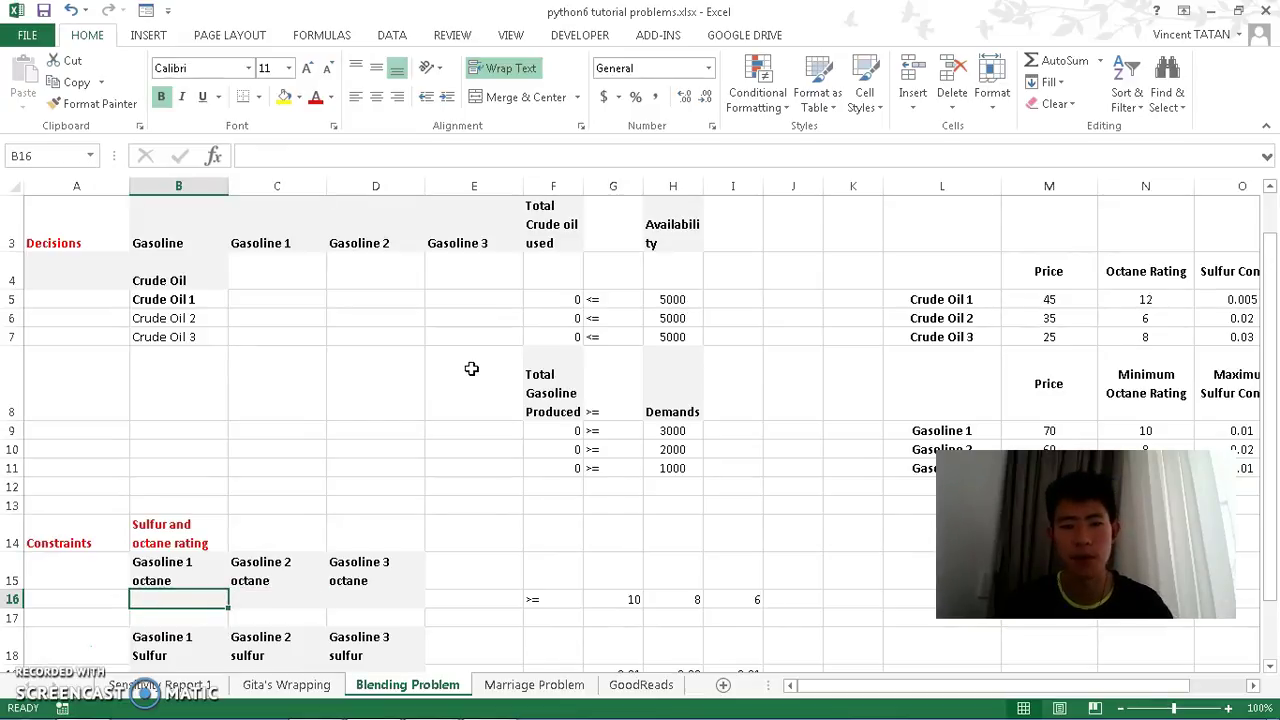
Enter =SUMPRODUCT(C5:C7,N5:N7) in B16, picking both ranges with the mouse
type("=sumpro")
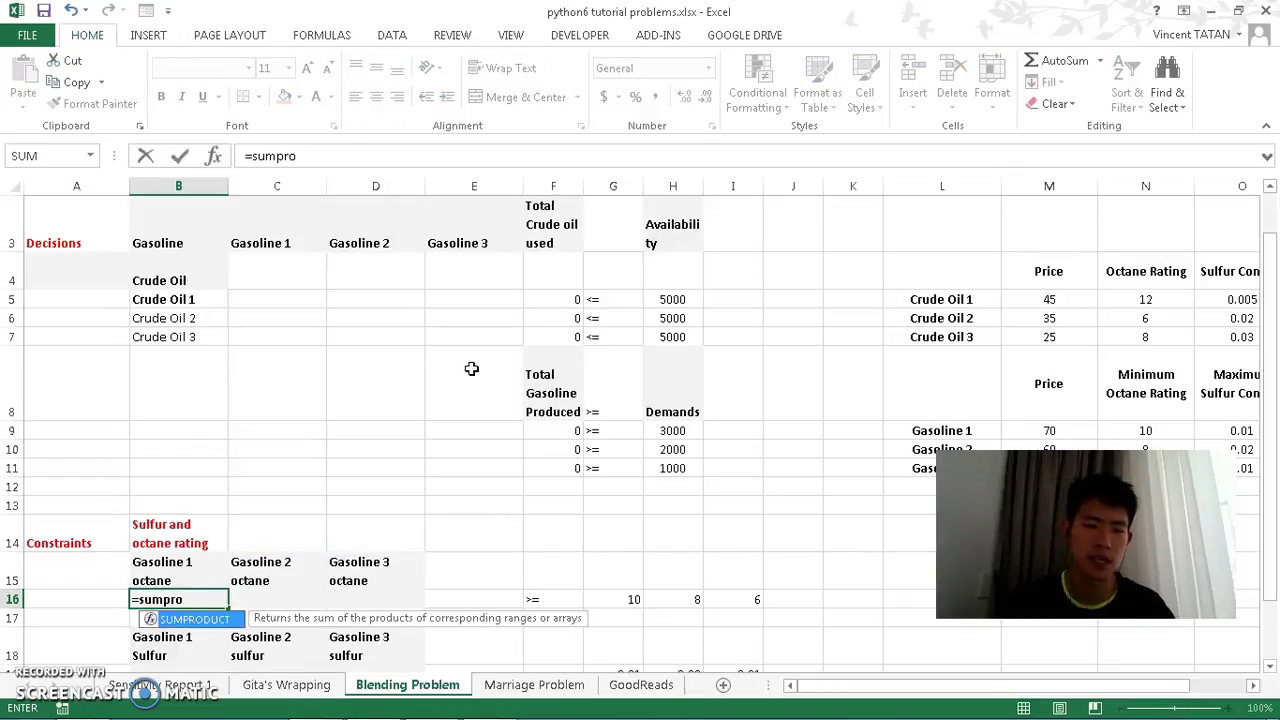
key("Return")
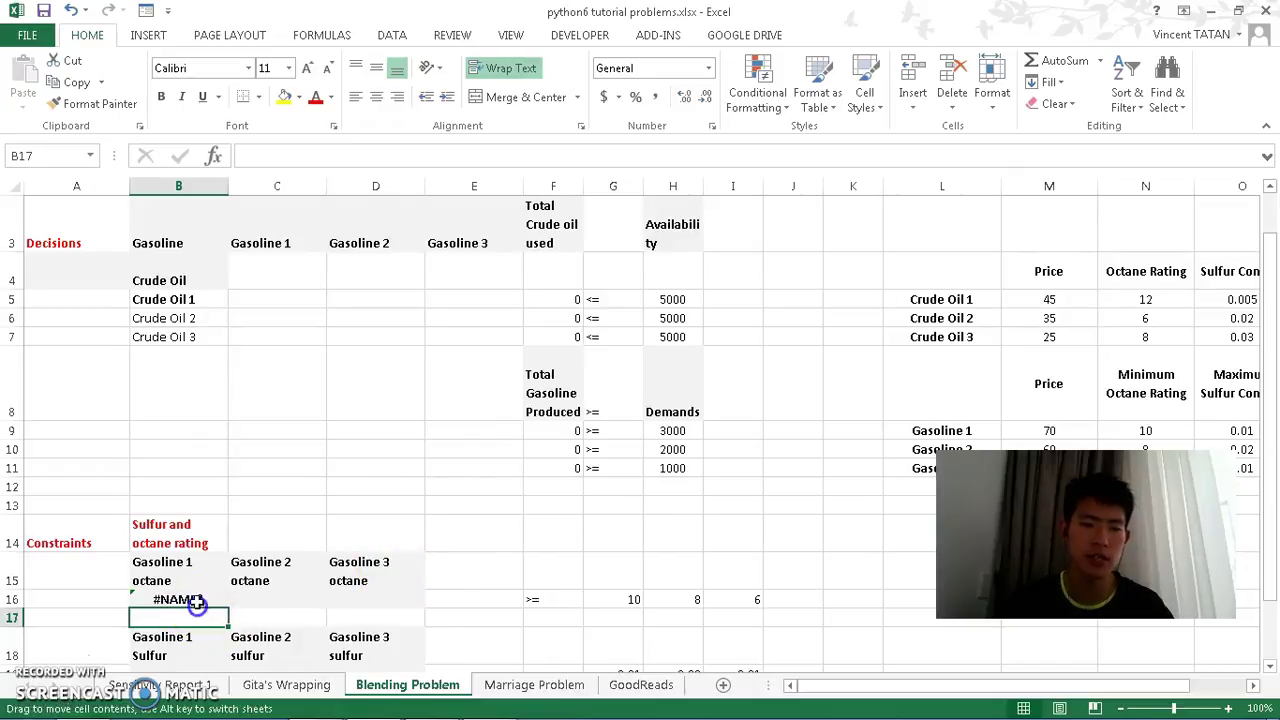
left_click(194, 600)
left_click(368, 153)
type("duct(")
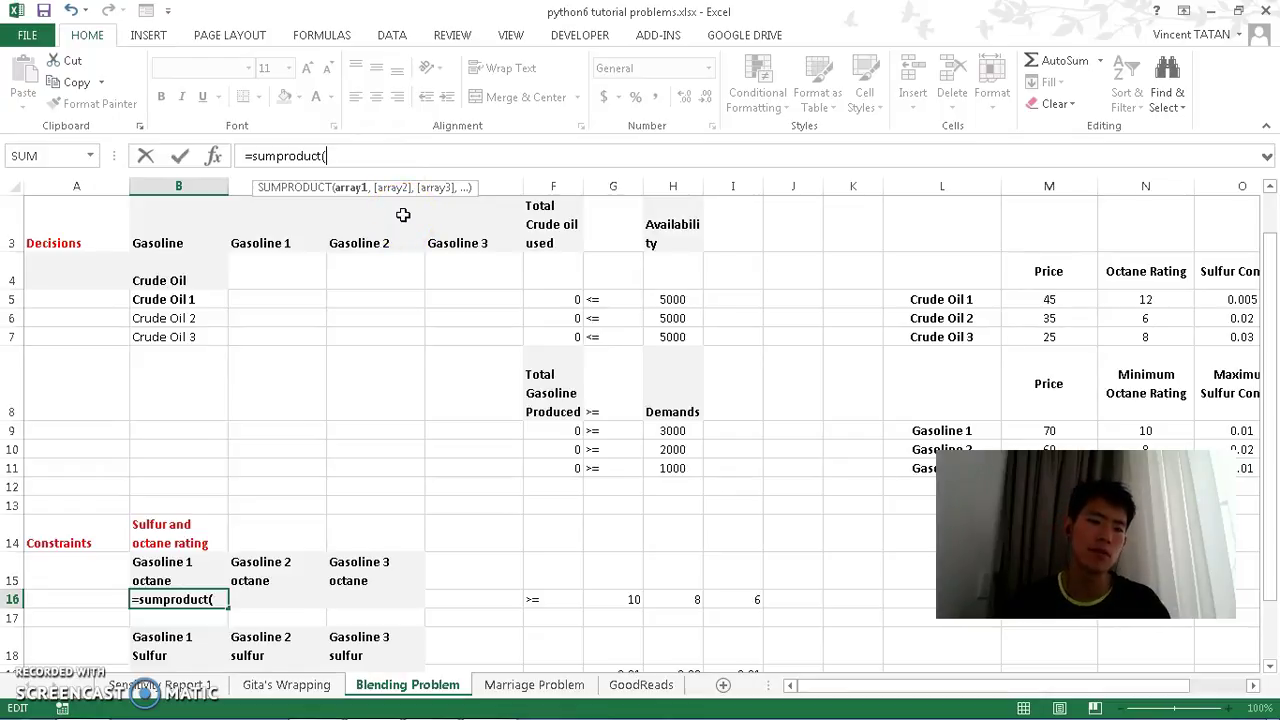
left_click_drag(297, 300, 298, 342)
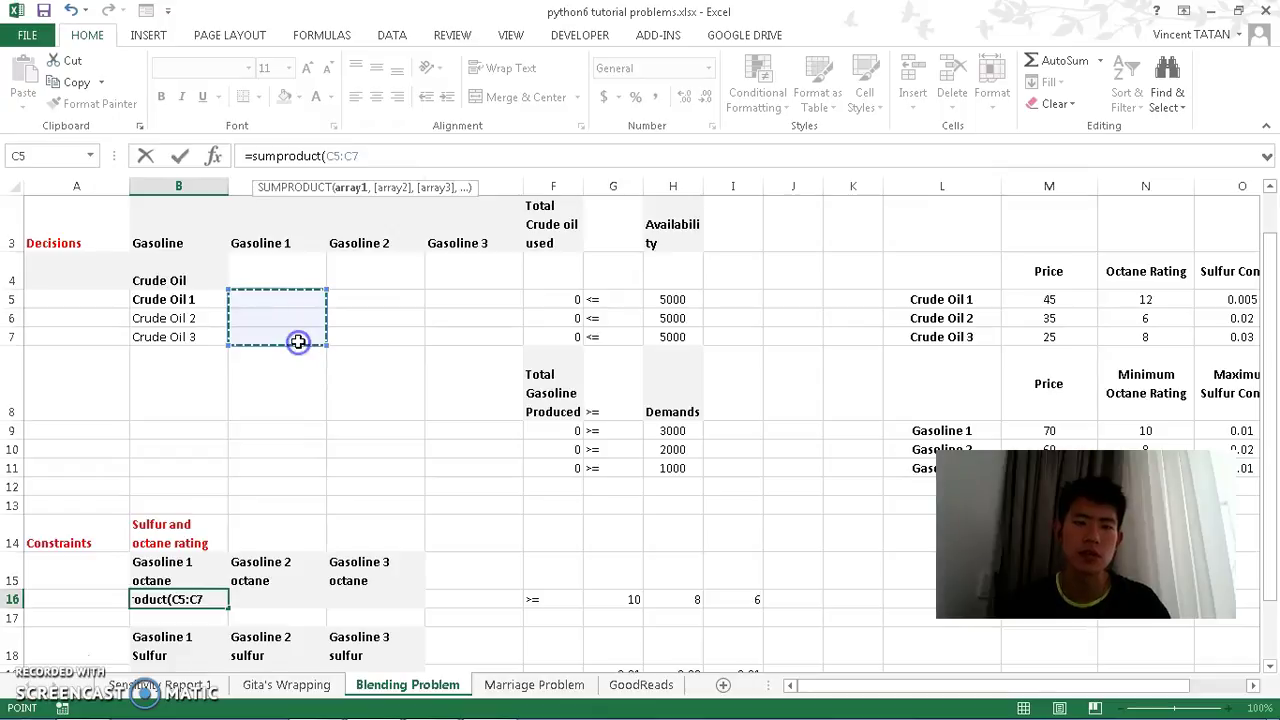
type(",")
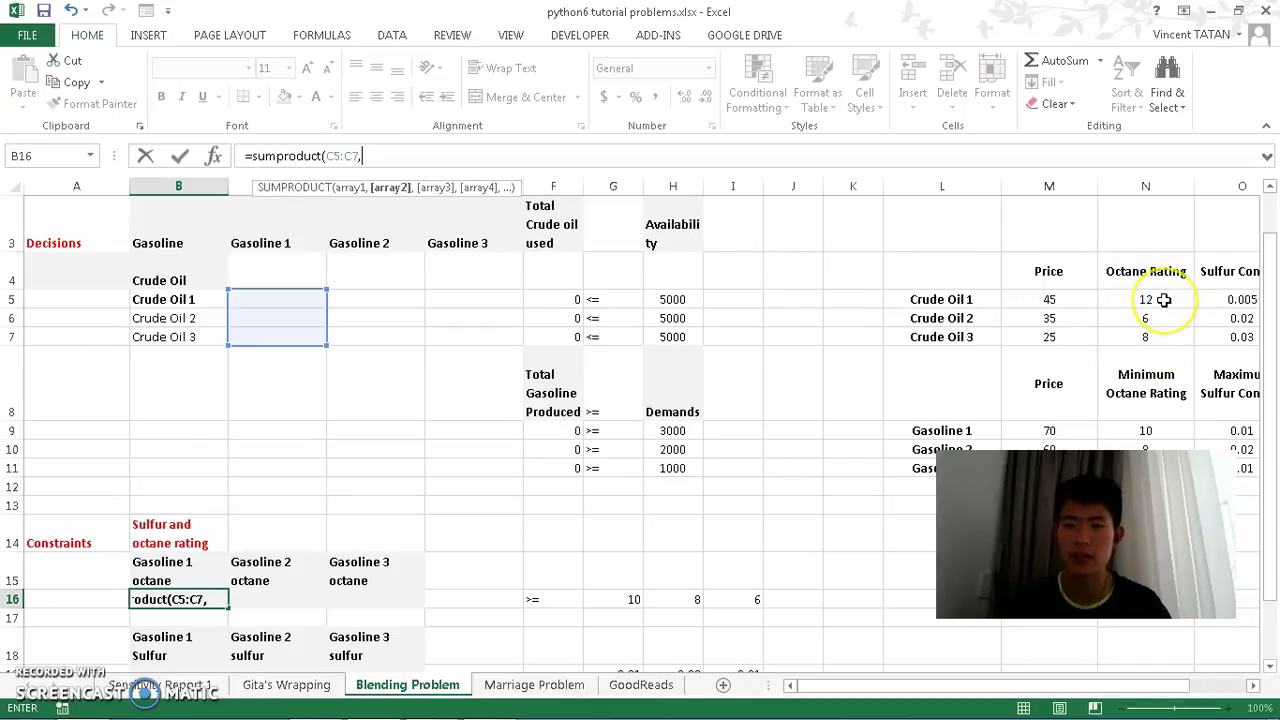
left_click_drag(1164, 299, 1166, 345)
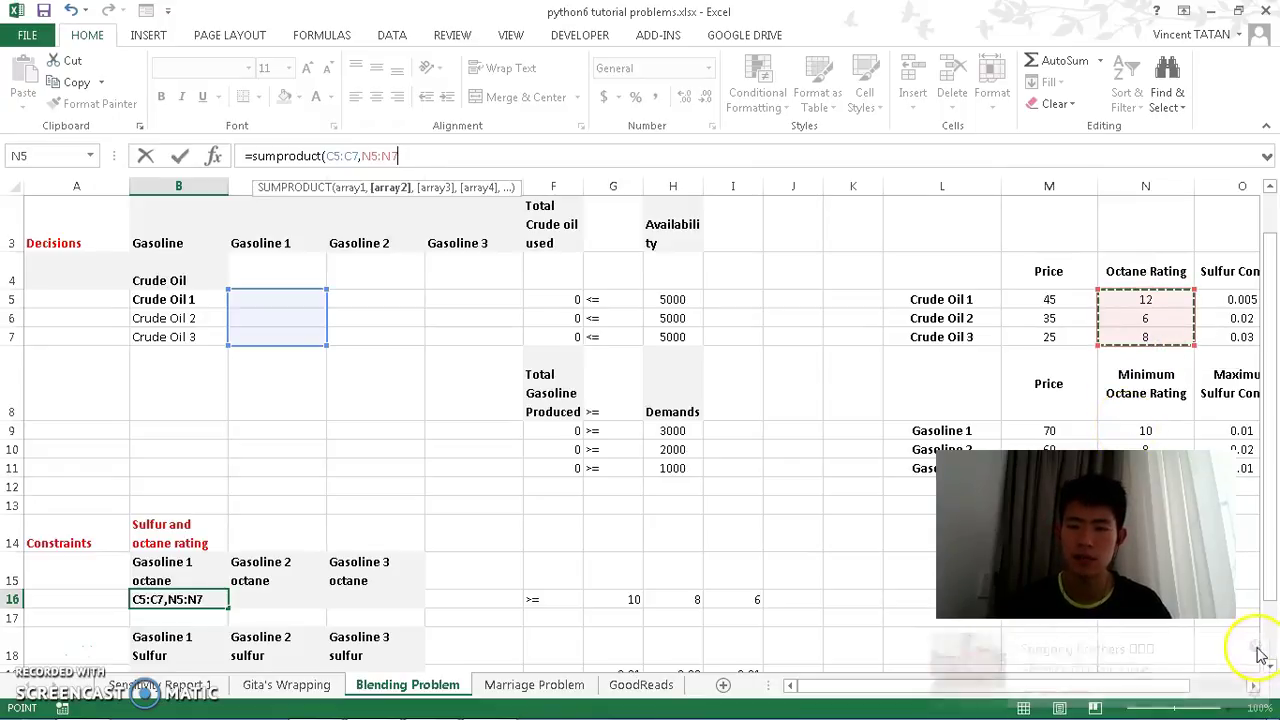
left_click(956, 186)
left_click(566, 150)
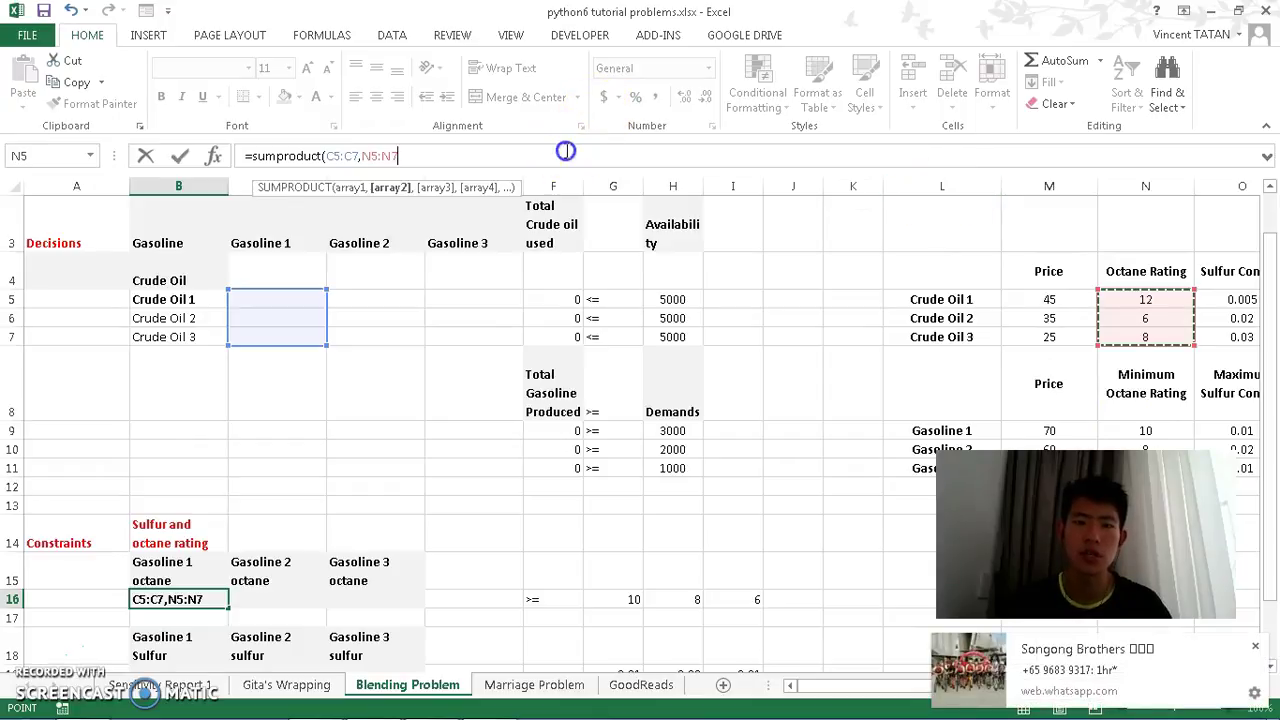
key("Return")
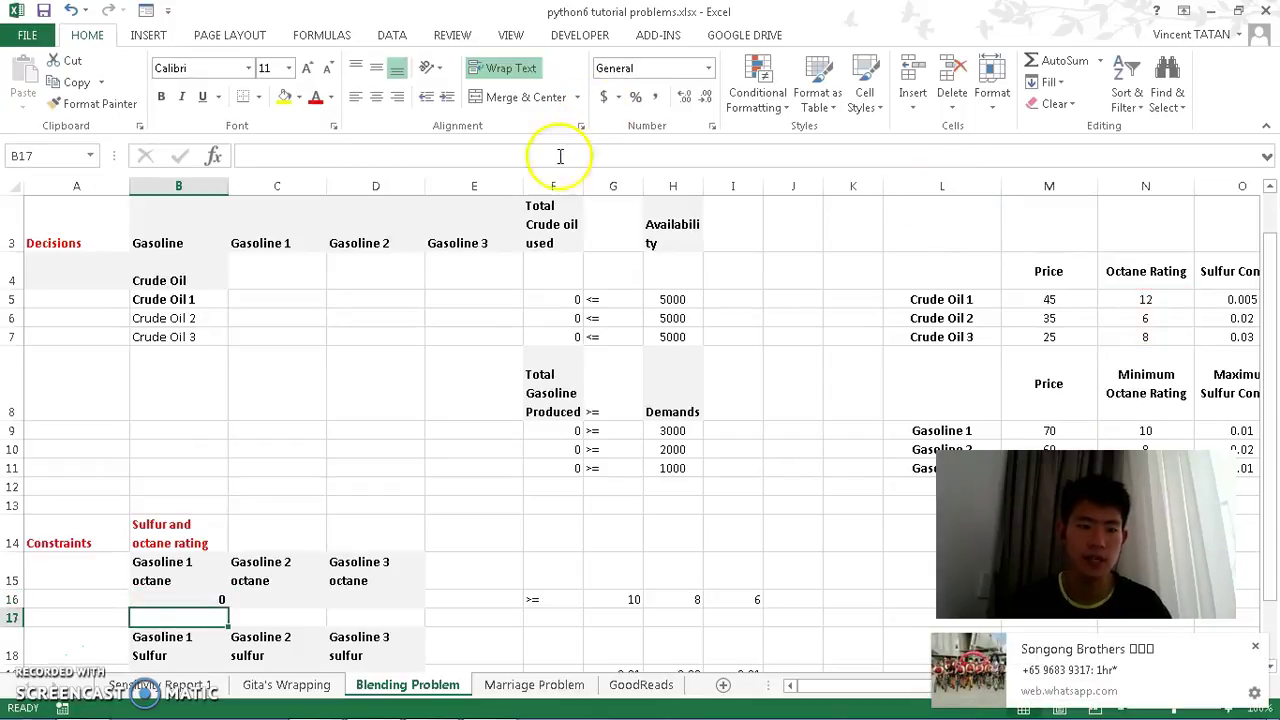
left_click(296, 300)
Enter trial amounts of 1 in C5:C7 and check the recalculated octane total
type("1")
key("Return")
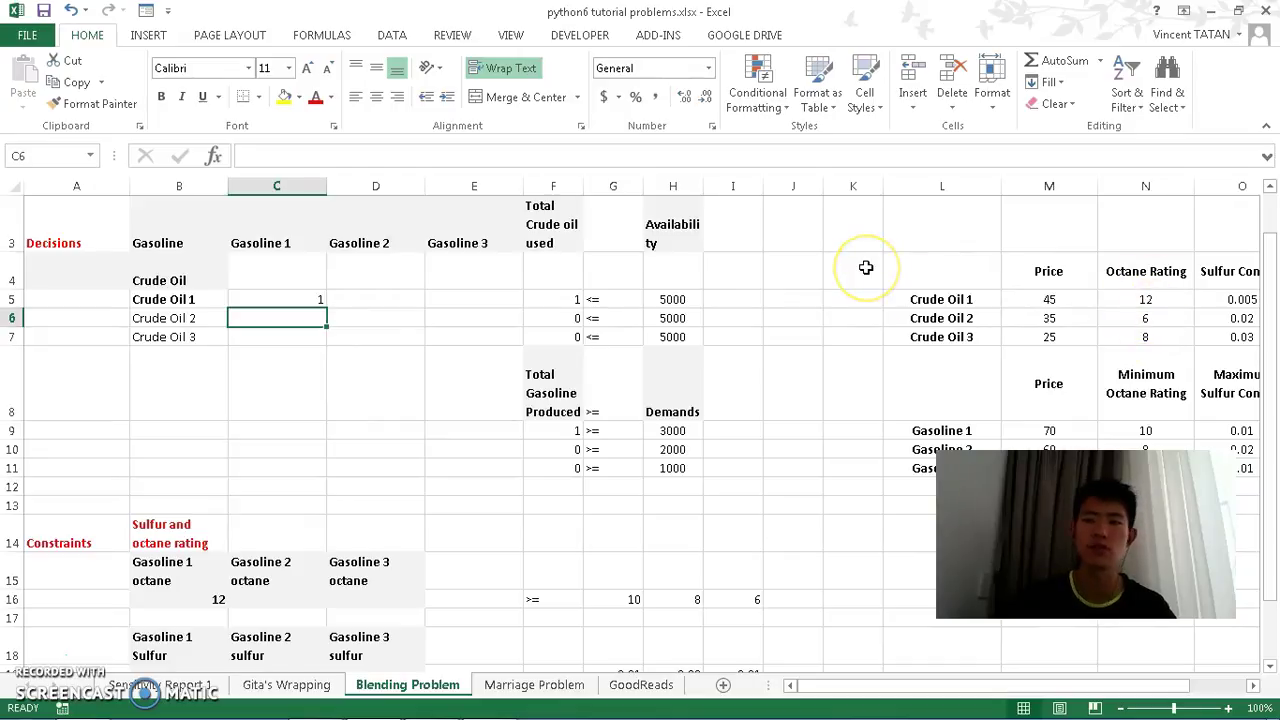
type("1")
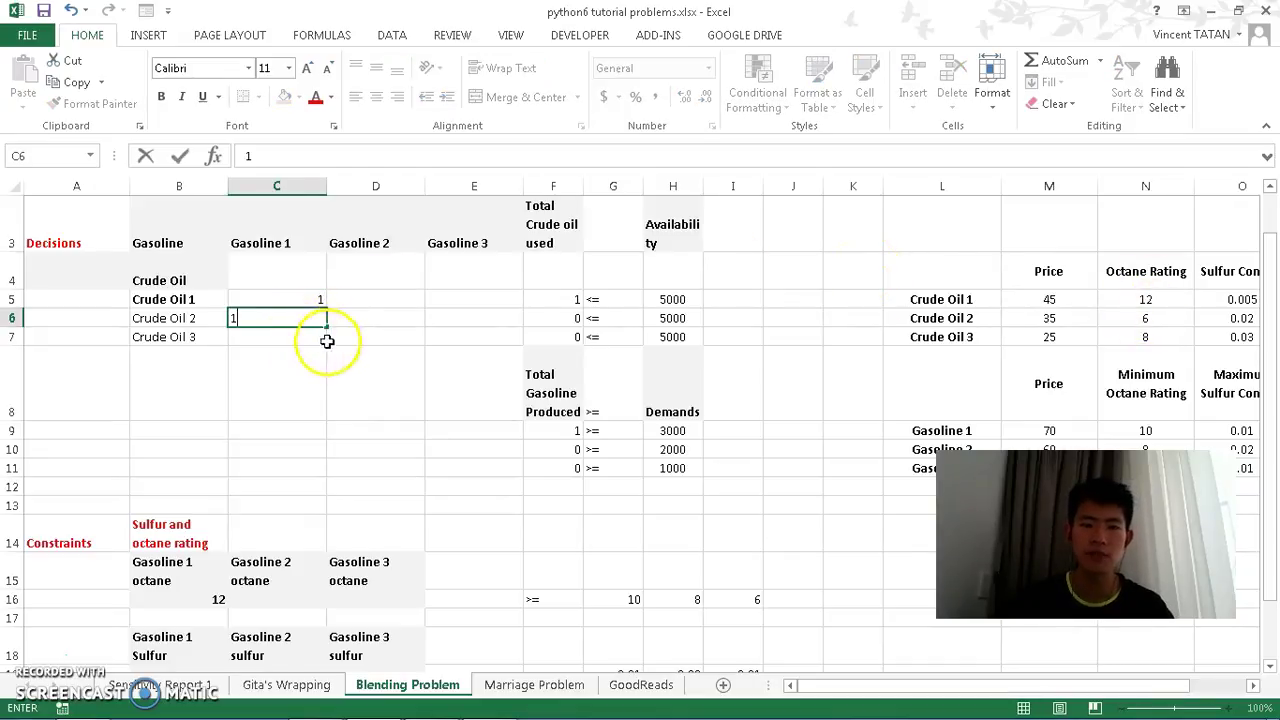
left_click(370, 337)
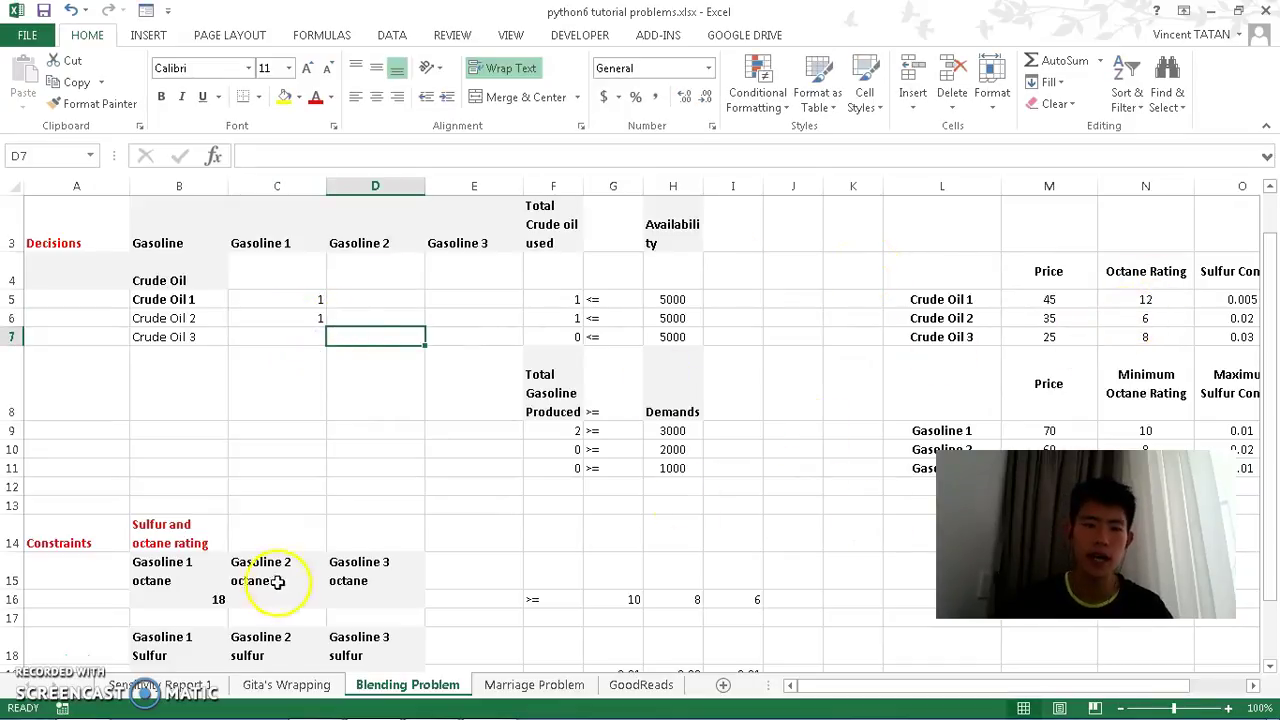
left_click(210, 603)
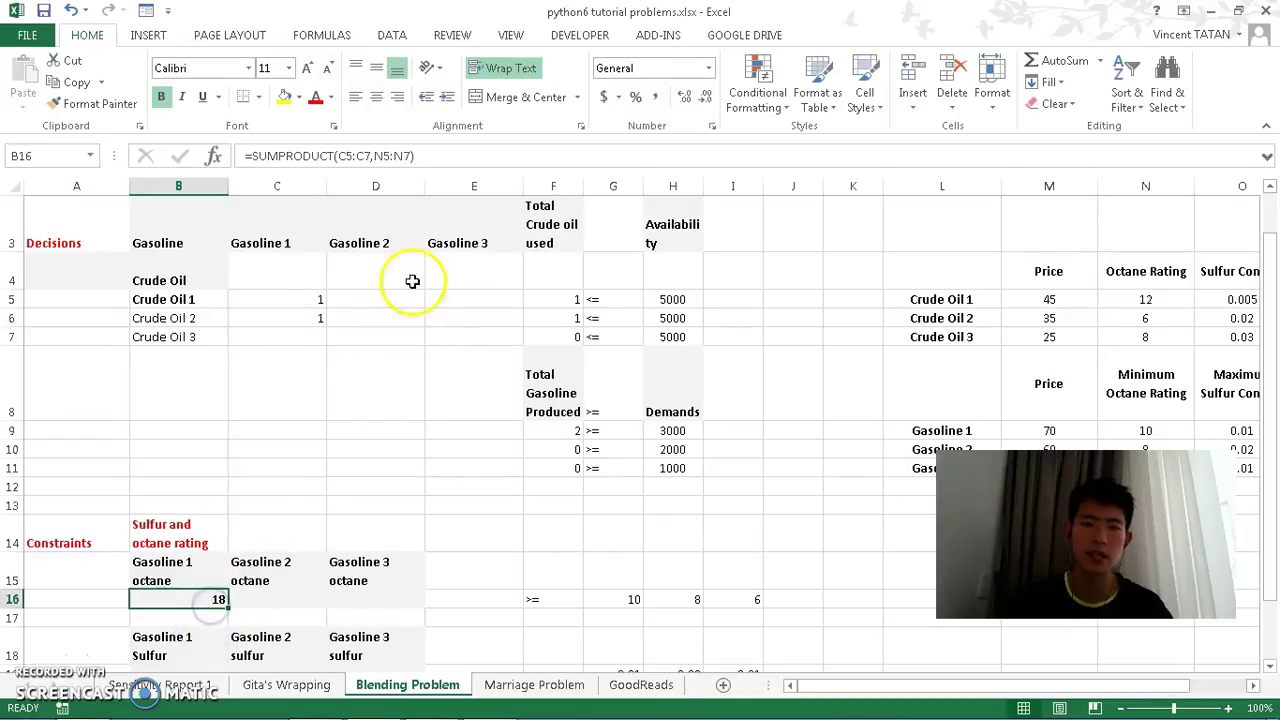
left_click(306, 297)
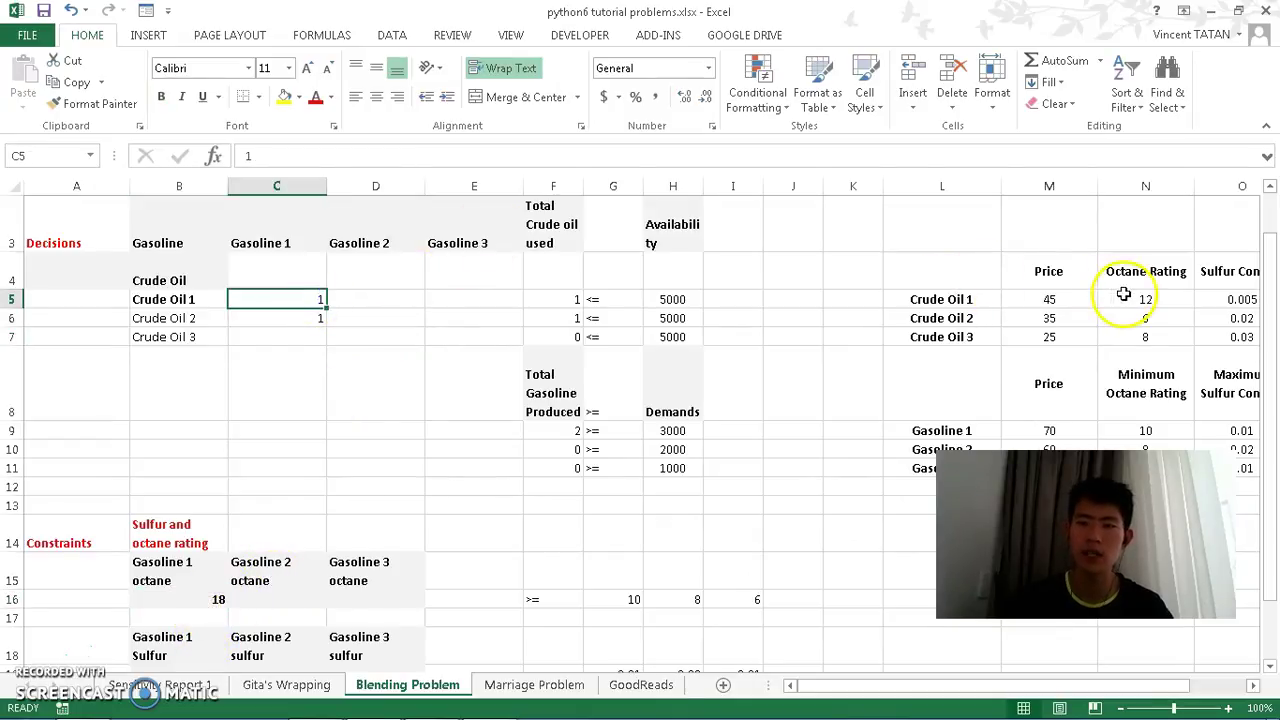
left_click(295, 316)
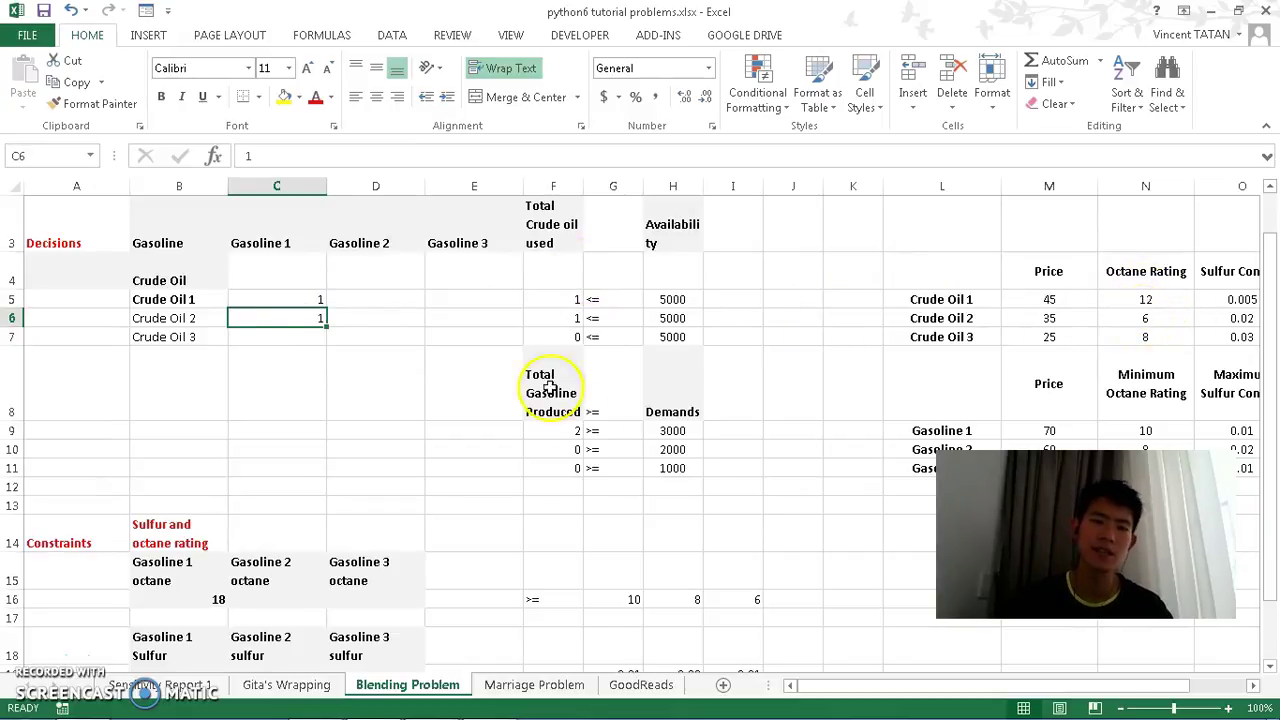
left_click(305, 337)
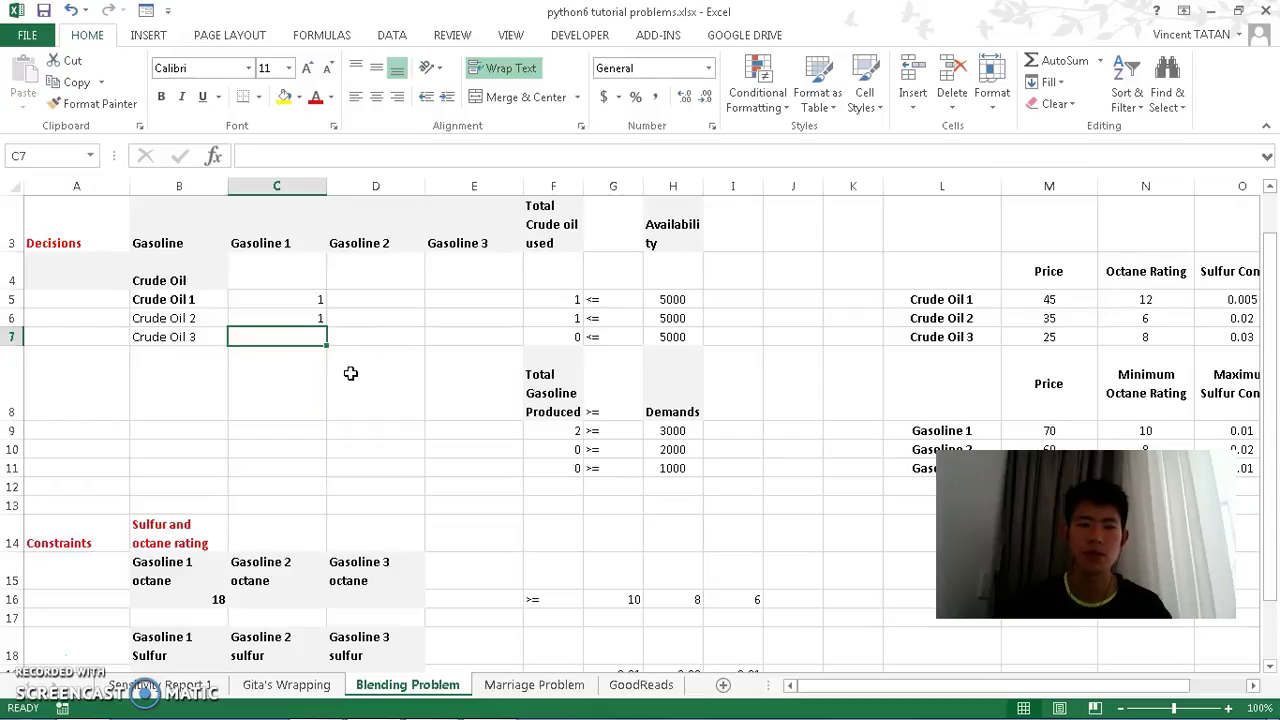
type("1")
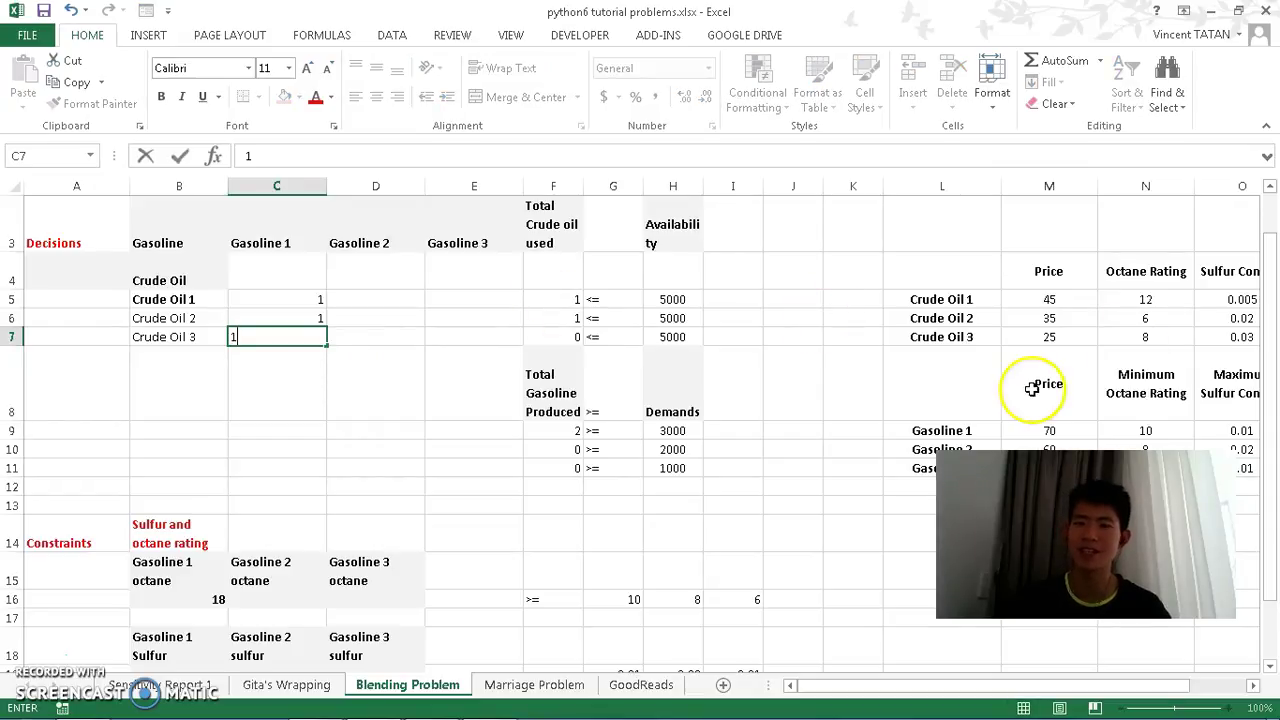
left_click(1176, 342)
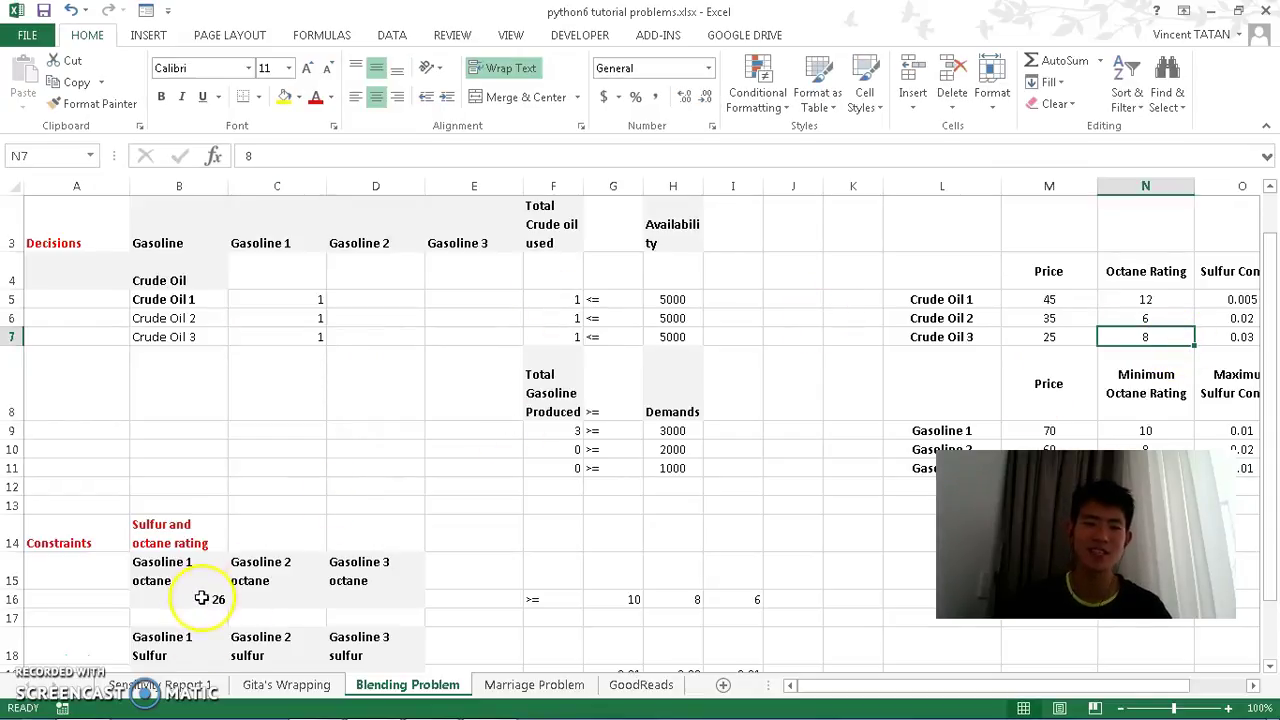
Change C5:C7 to 3, 2, 1 and compare the octane total 56 with minimum 10
left_click(318, 296)
type("3")
key("Return")
type("2")
key("Return")
type("1")
key("Return")
left_click(315, 336)
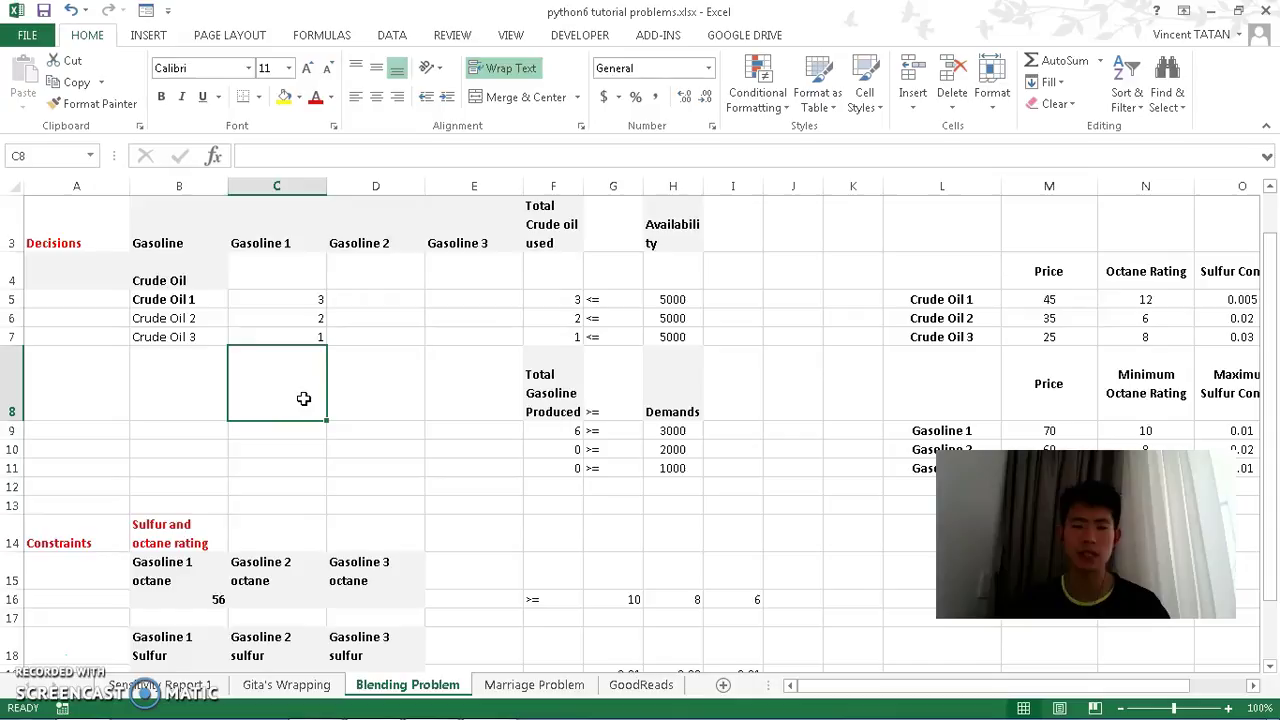
left_click(195, 598)
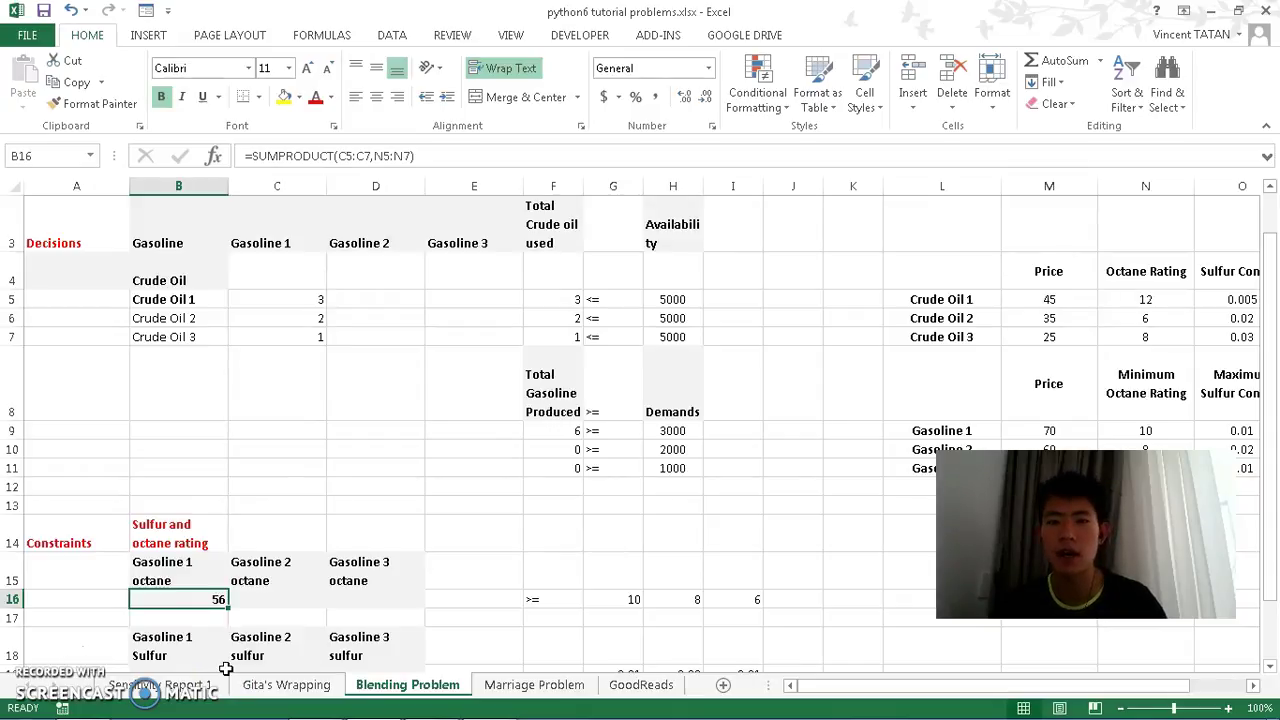
left_click(592, 599)
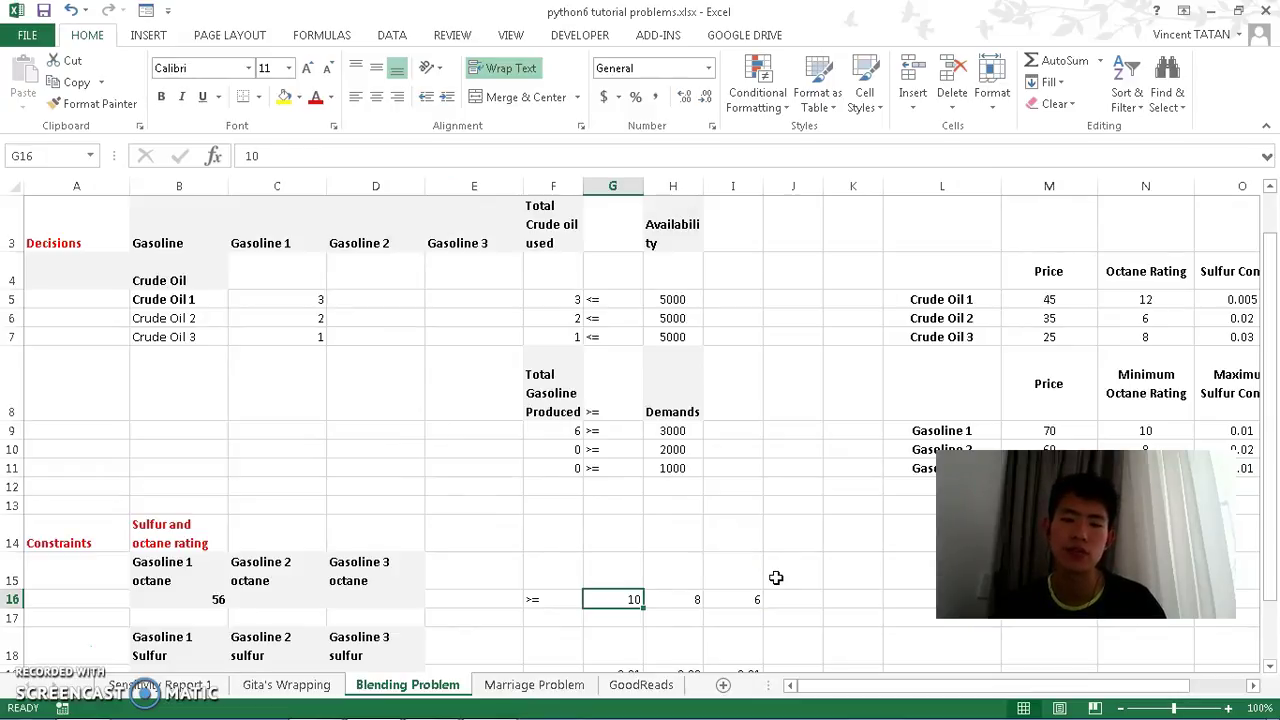
Make G16 =10*F9, the Gasoline 1 octane minimum times its total produced
key("Right")
key("Right")
key("Right")
key("Right")
key("Right")
key("Left")
key("Left")
key("Left")
key("Left")
key("Left")
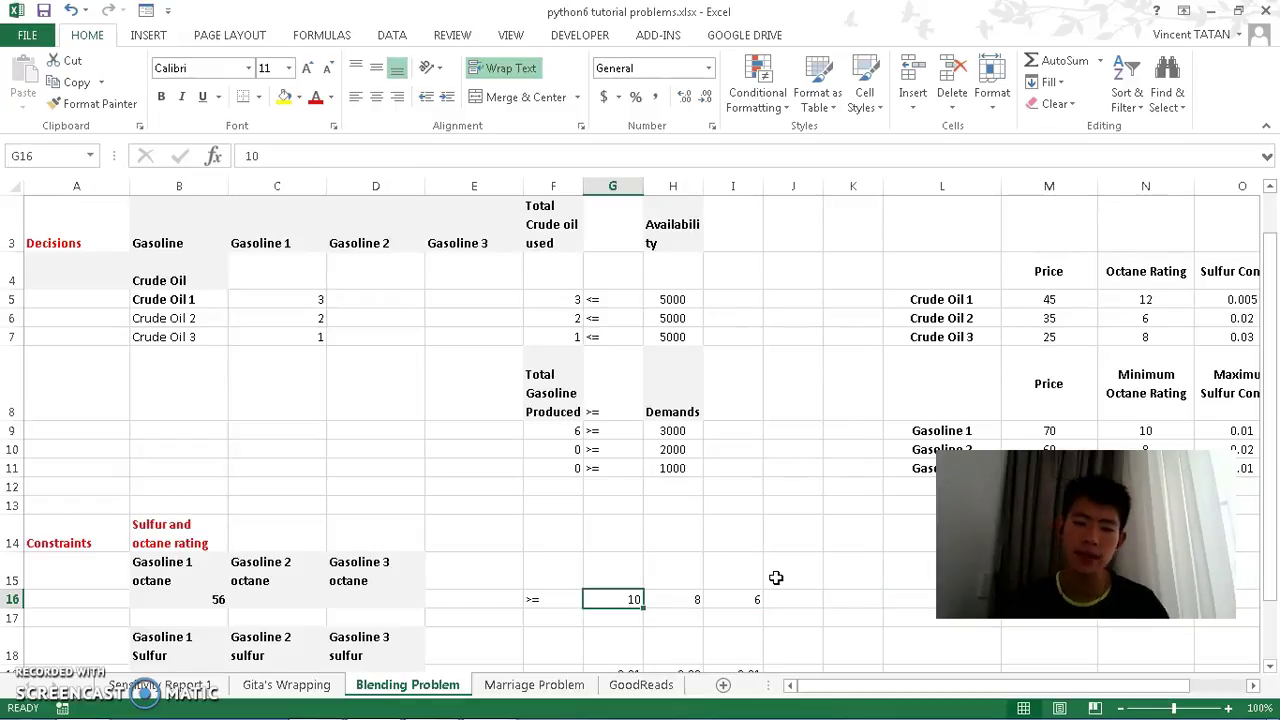
left_click(244, 155)
type("=10*")
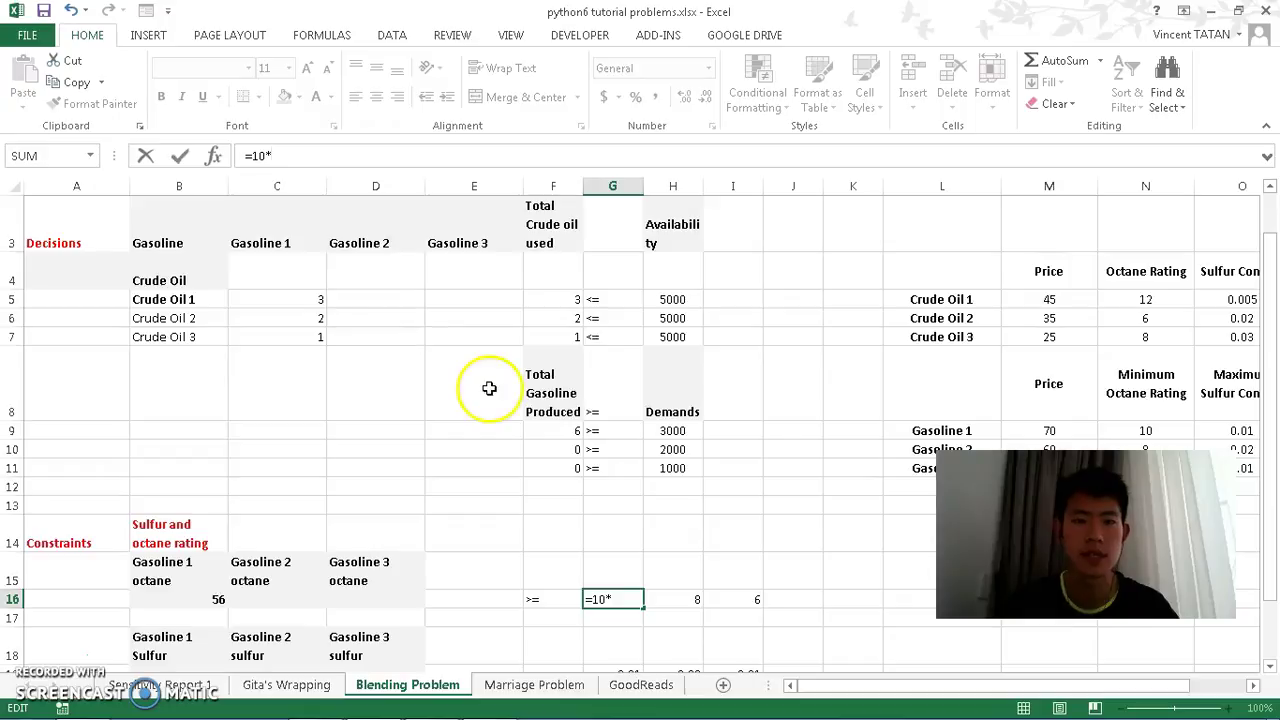
left_click(570, 432)
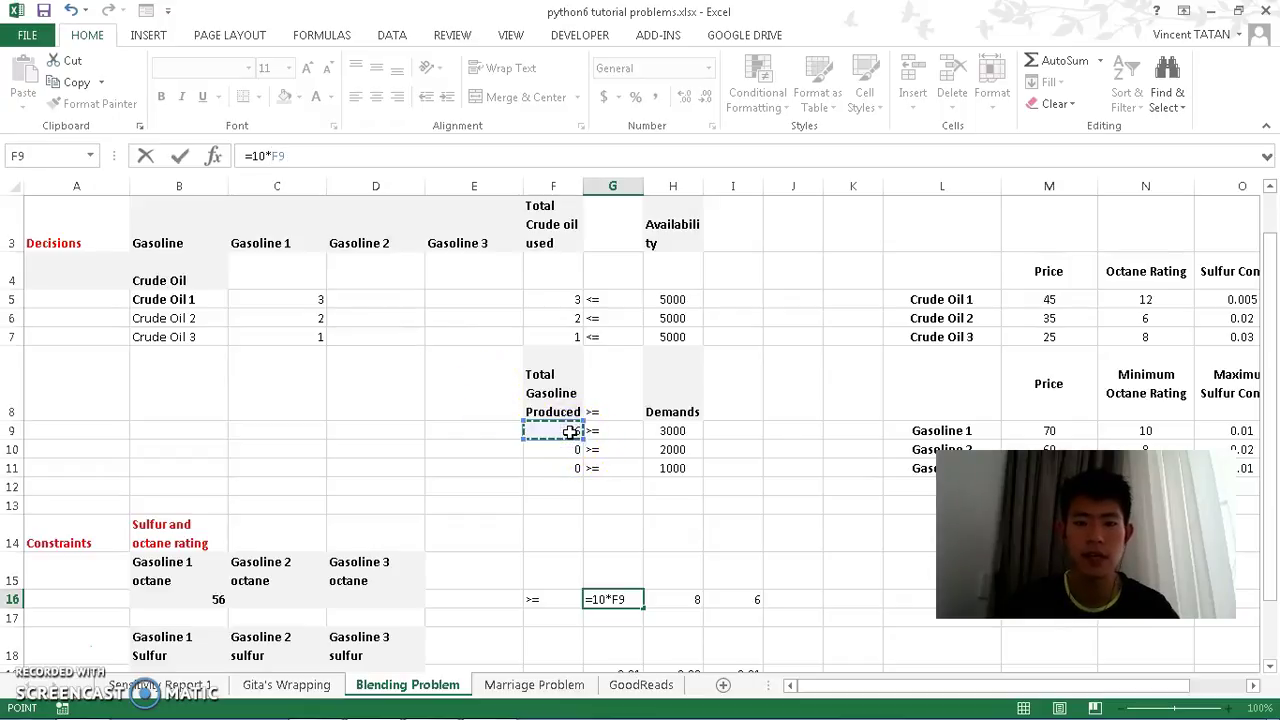
key("Return")
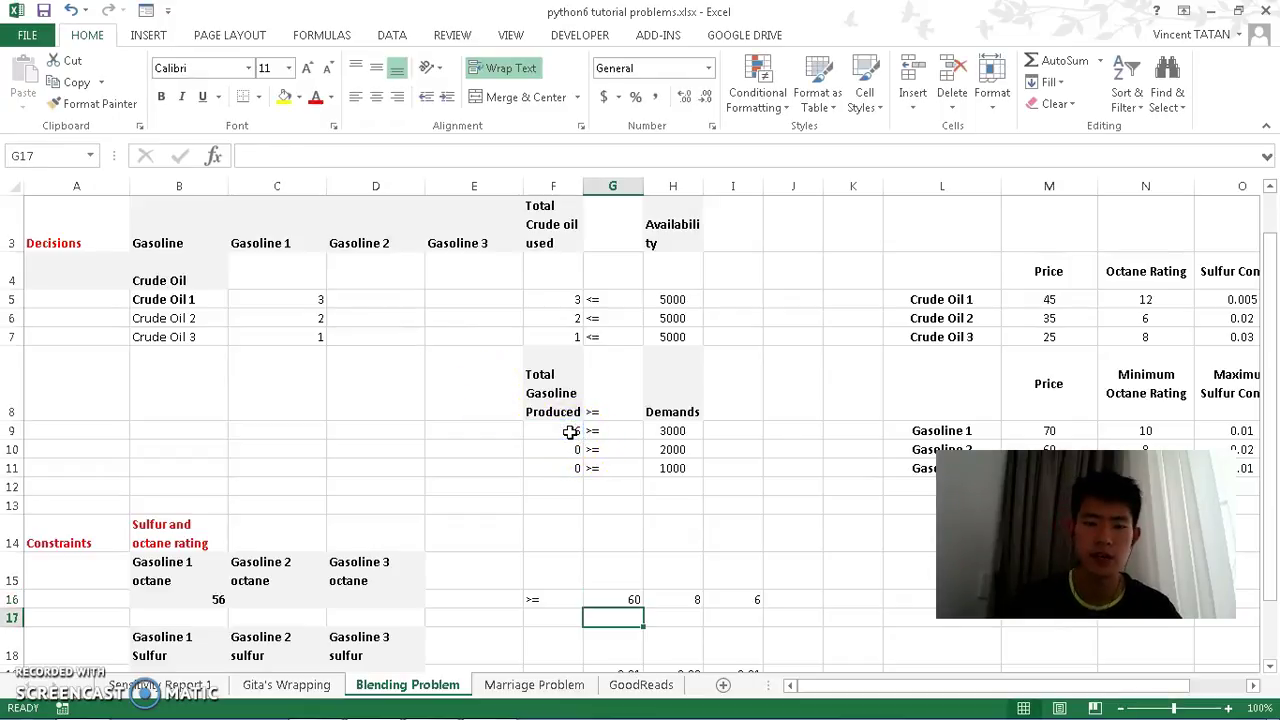
Set H16 to =8*F10 and I16 to =6*F11 for Gasolines 2 and 3
key("Right")
key("Up")
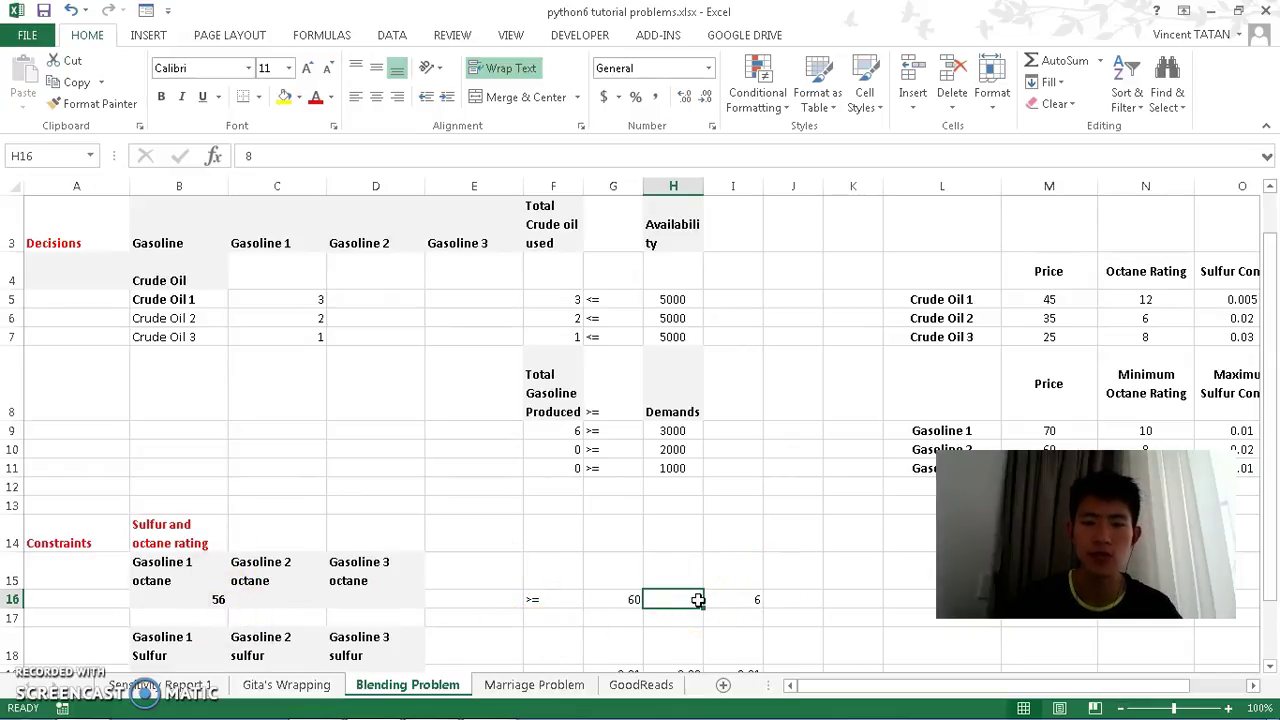
type("=8*")
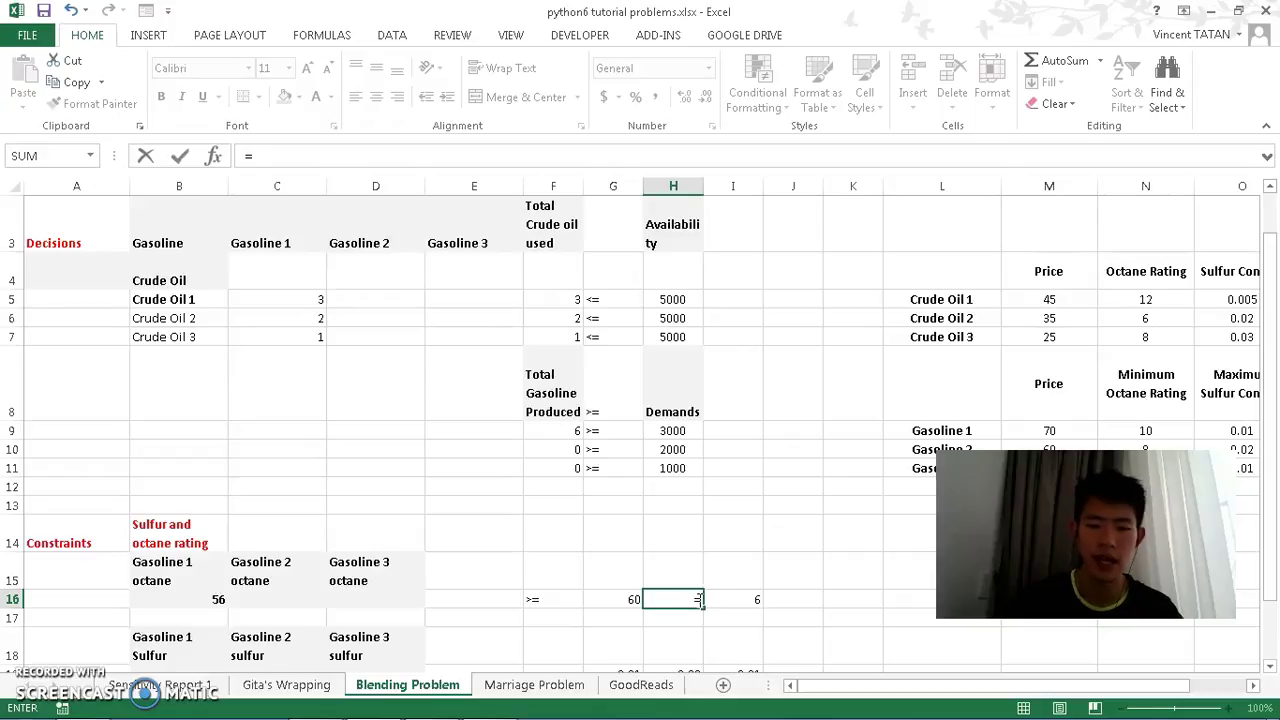
left_click(567, 449)
key("Return")
key("Right")
key("Up")
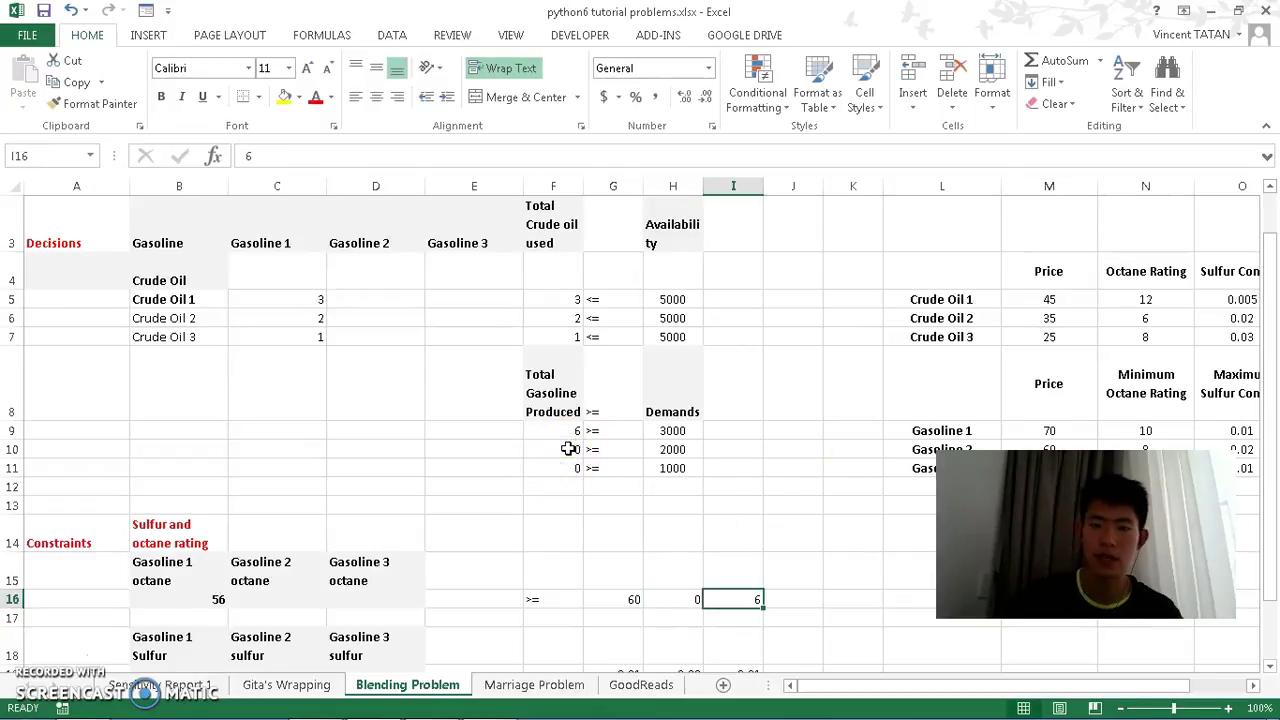
type("=")
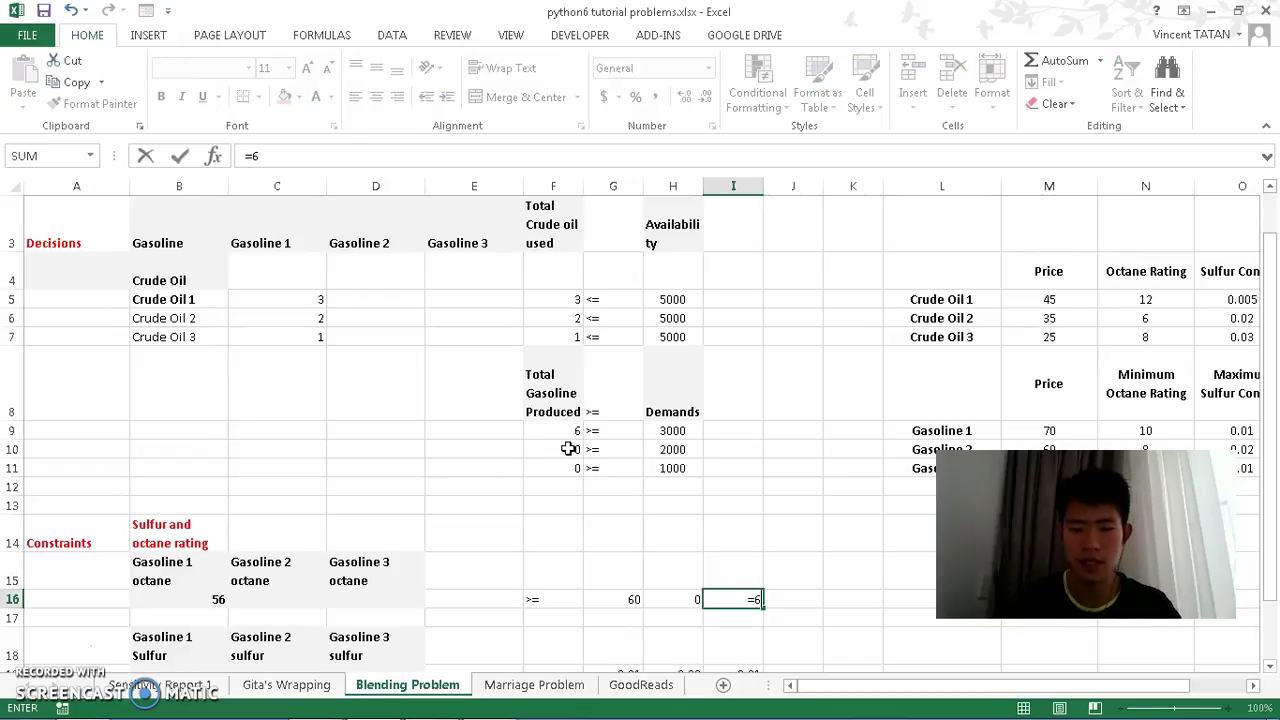
type("6*")
left_click(570, 468)
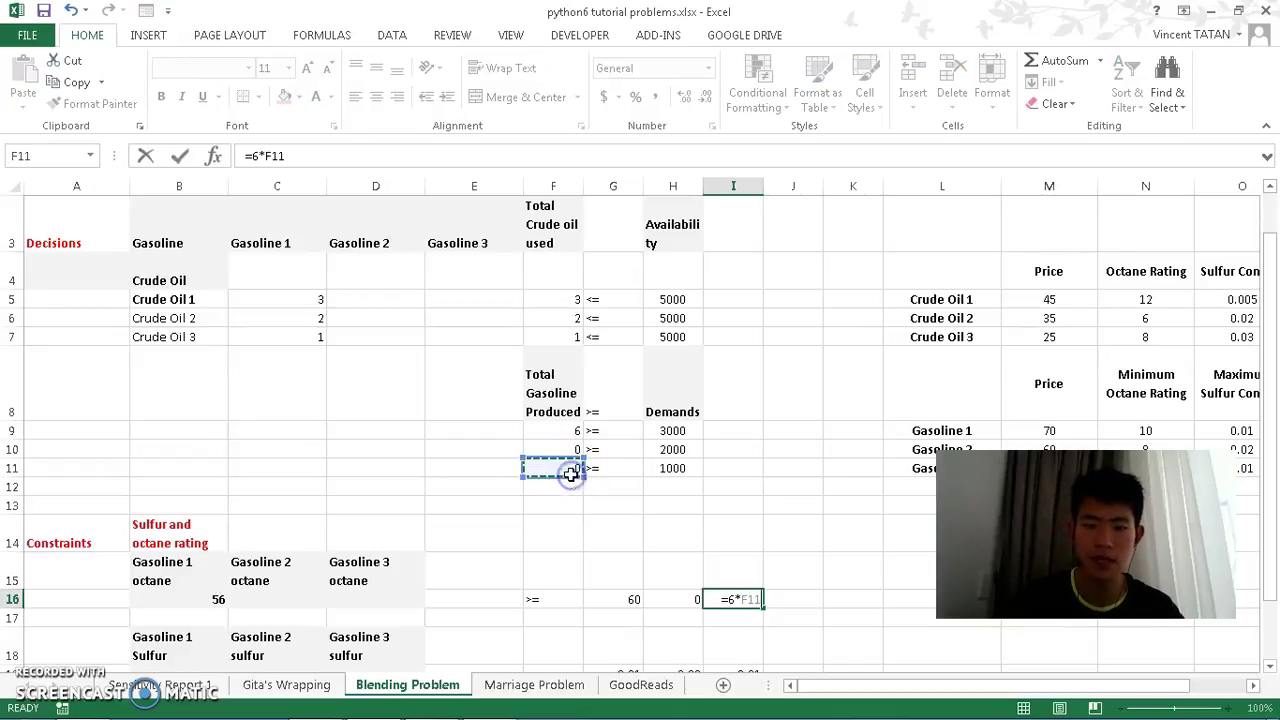
key("Return")
key("Up")
key("Left")
key("Left")
key("Left")
key("Left")
key("Left")
key("Left")
key("Up")
key("Up")
key("Up")
key("Up")
key("Up")
key("Up")
key("Up")
key("Up")
key("Up")
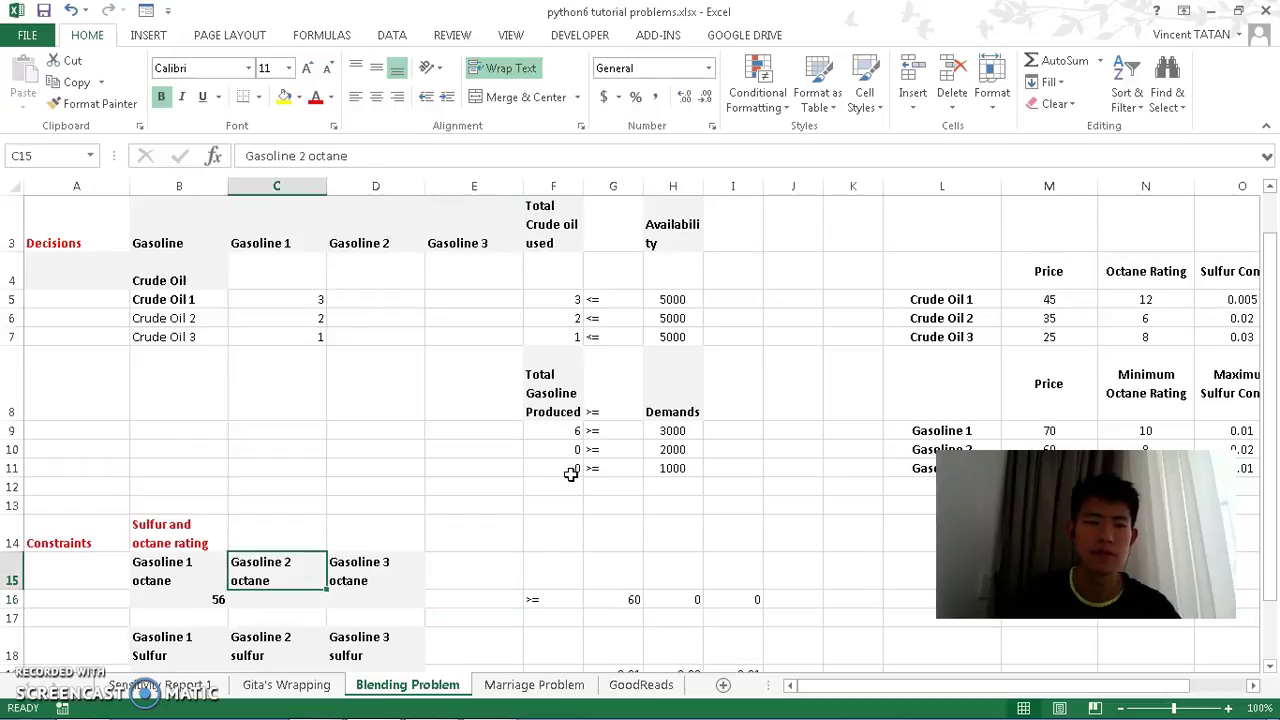
Enter trial amounts 2, 2, 3 in D5:D7 and 1, 1, 1 in E5:E7
key("Right")
key("Up")
key("Up")
type("2")
key("Return")
type("2")
key("Return")
type("3")
key("Right")
type("1")
key("Up")
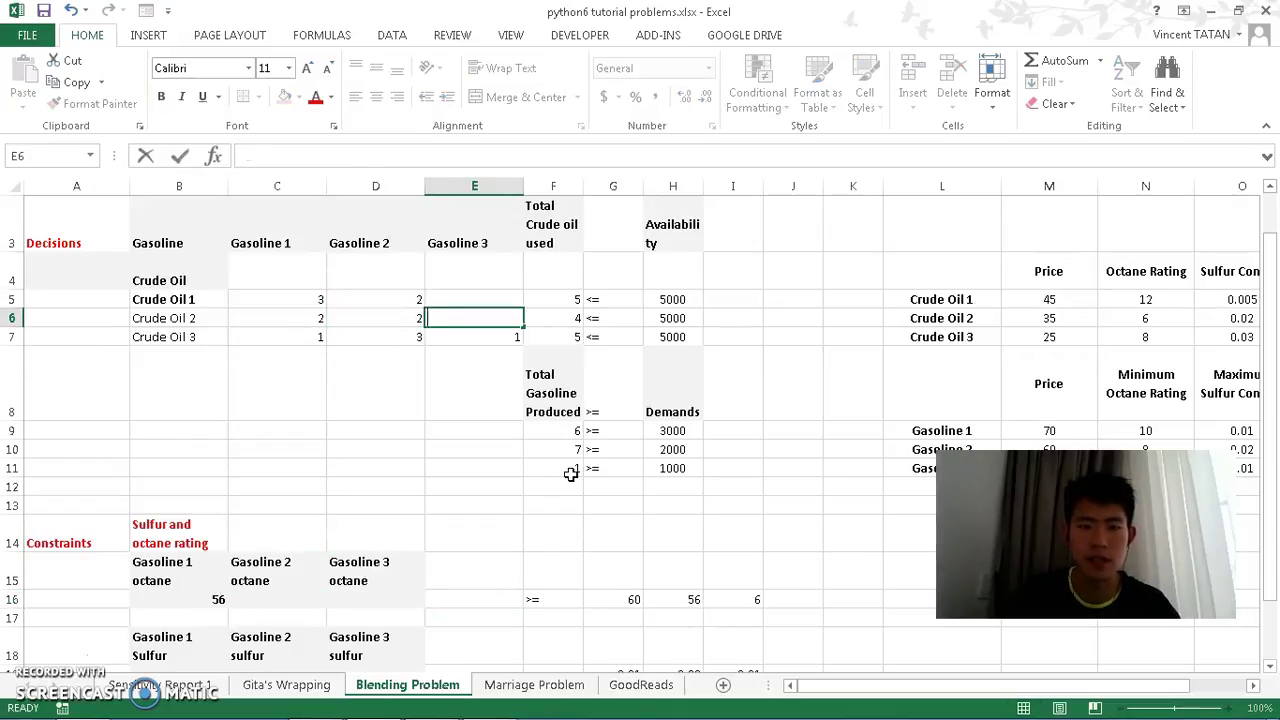
type("1")
key("Up")
type("1")
Anchor B16's octane range as $N$5:$N$7 and fill across to D16, giving 56, 60, 26
left_click(221, 598)
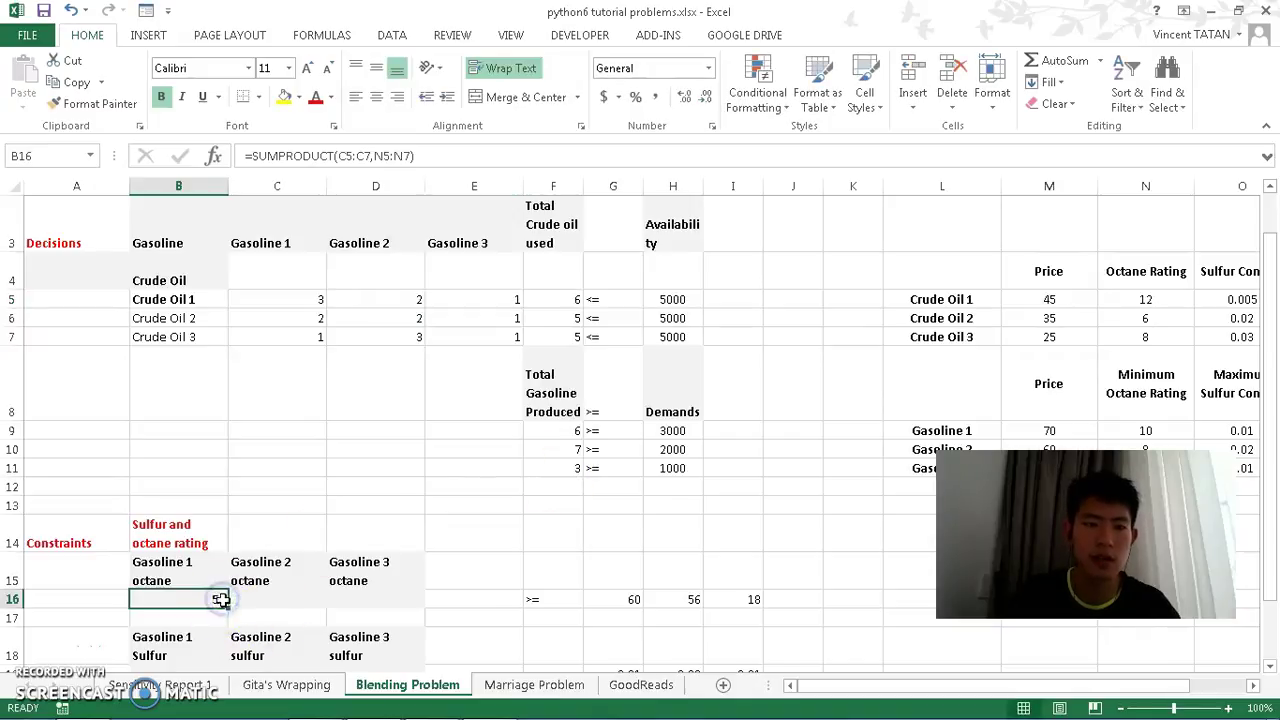
left_click_drag(229, 607, 283, 599)
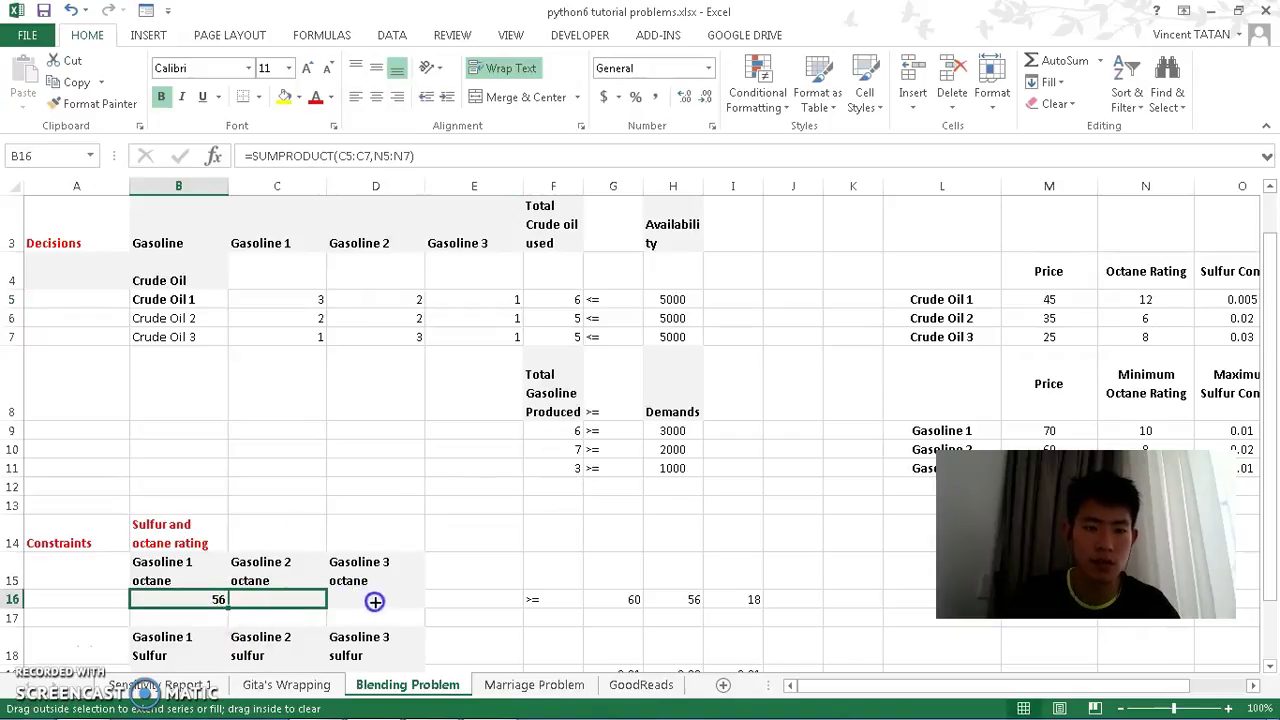
left_click_drag(375, 601, 405, 610)
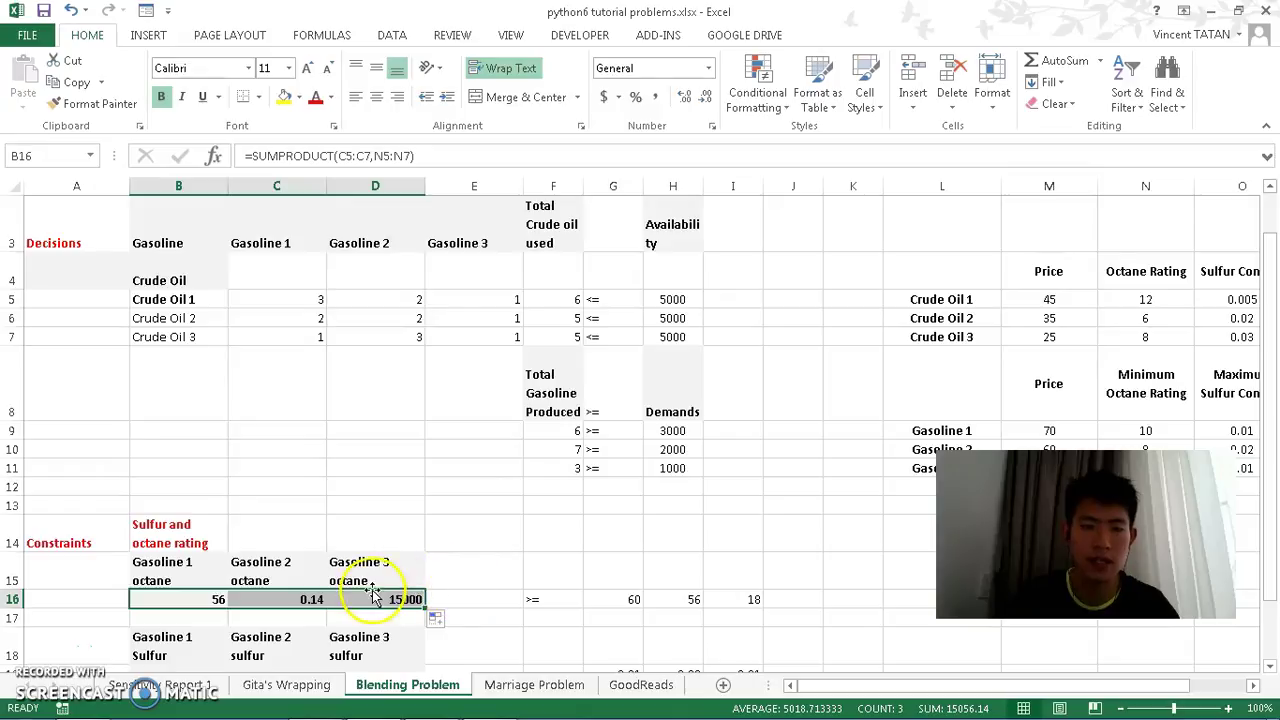
left_click(210, 599)
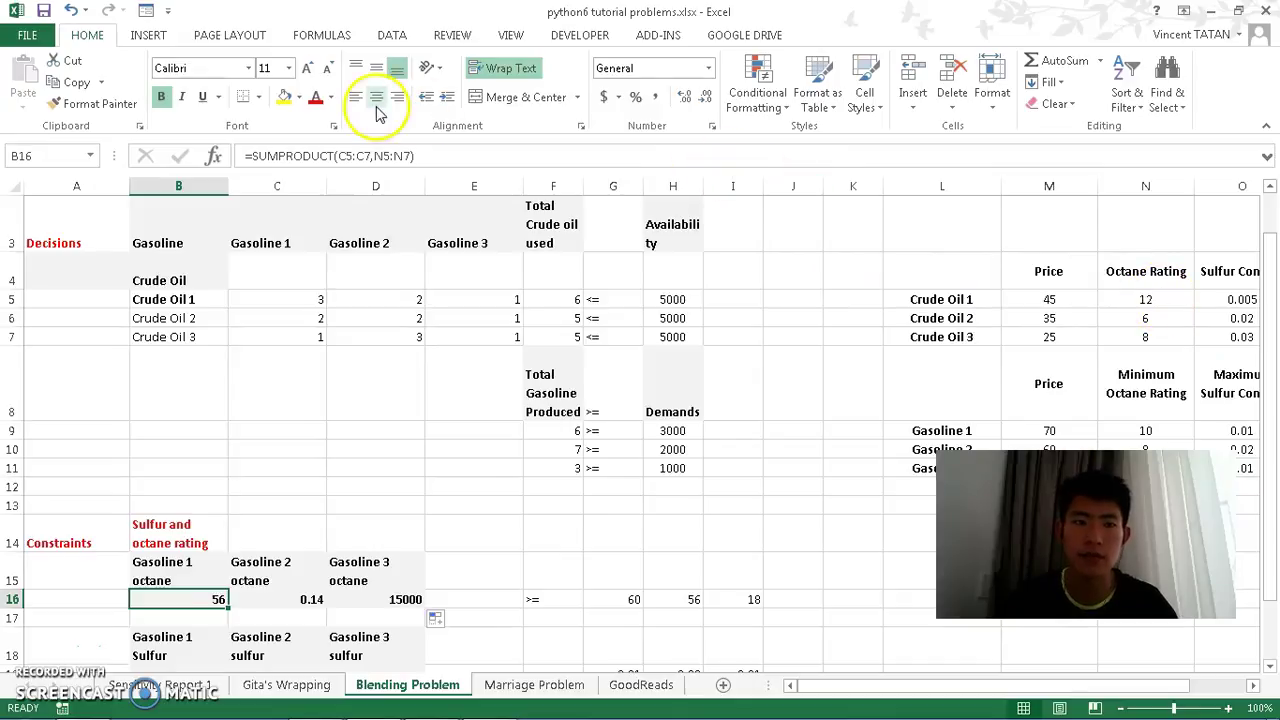
left_click(383, 156)
key("F4")
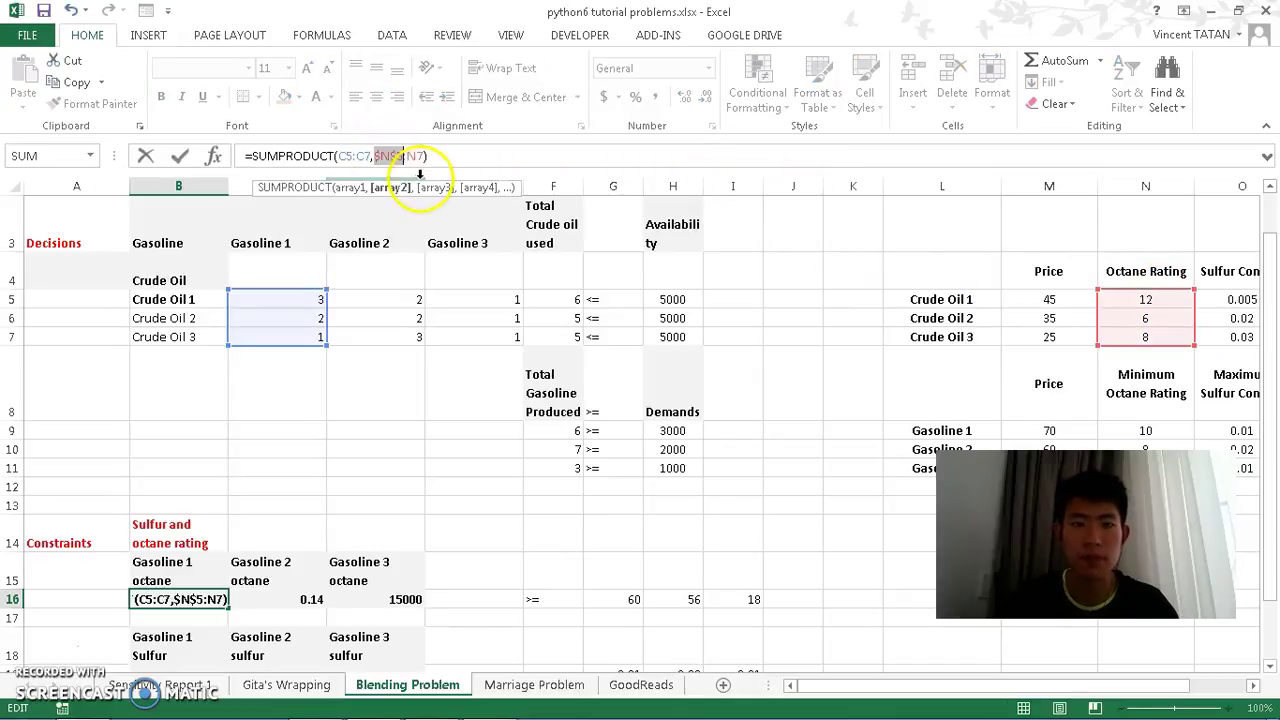
key("Return")
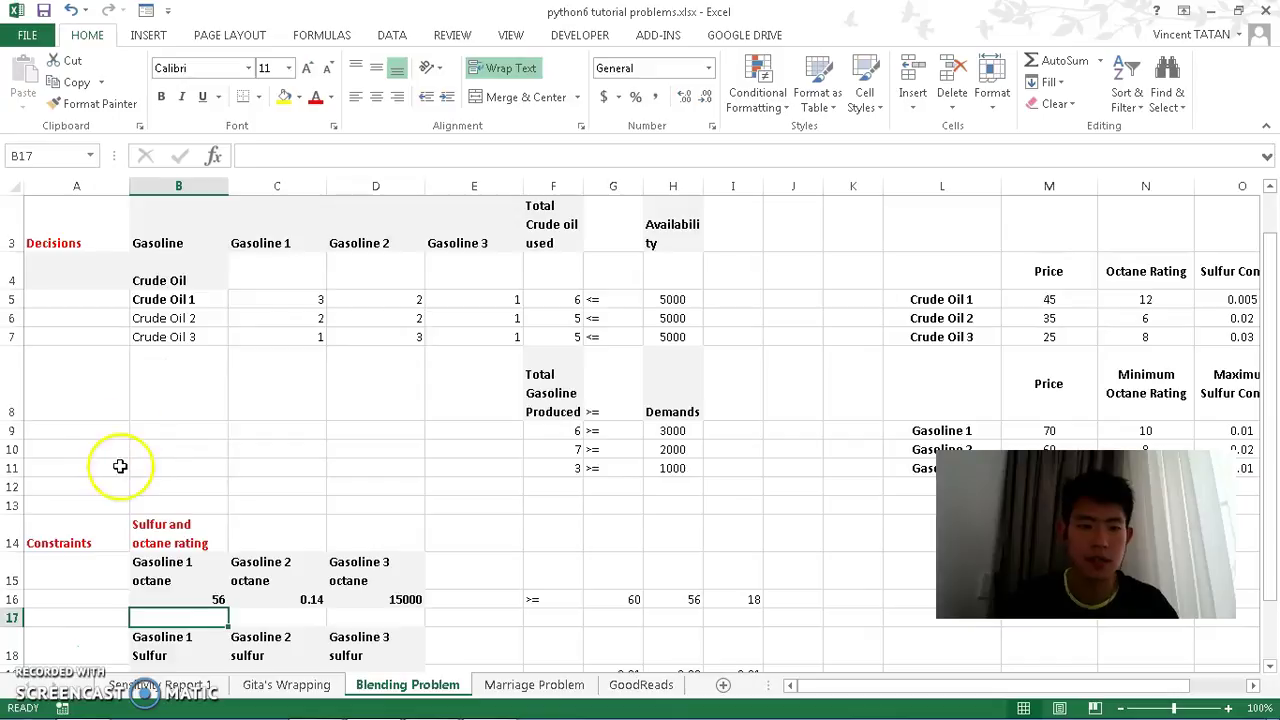
left_click(200, 600)
left_click_drag(228, 606, 397, 611)
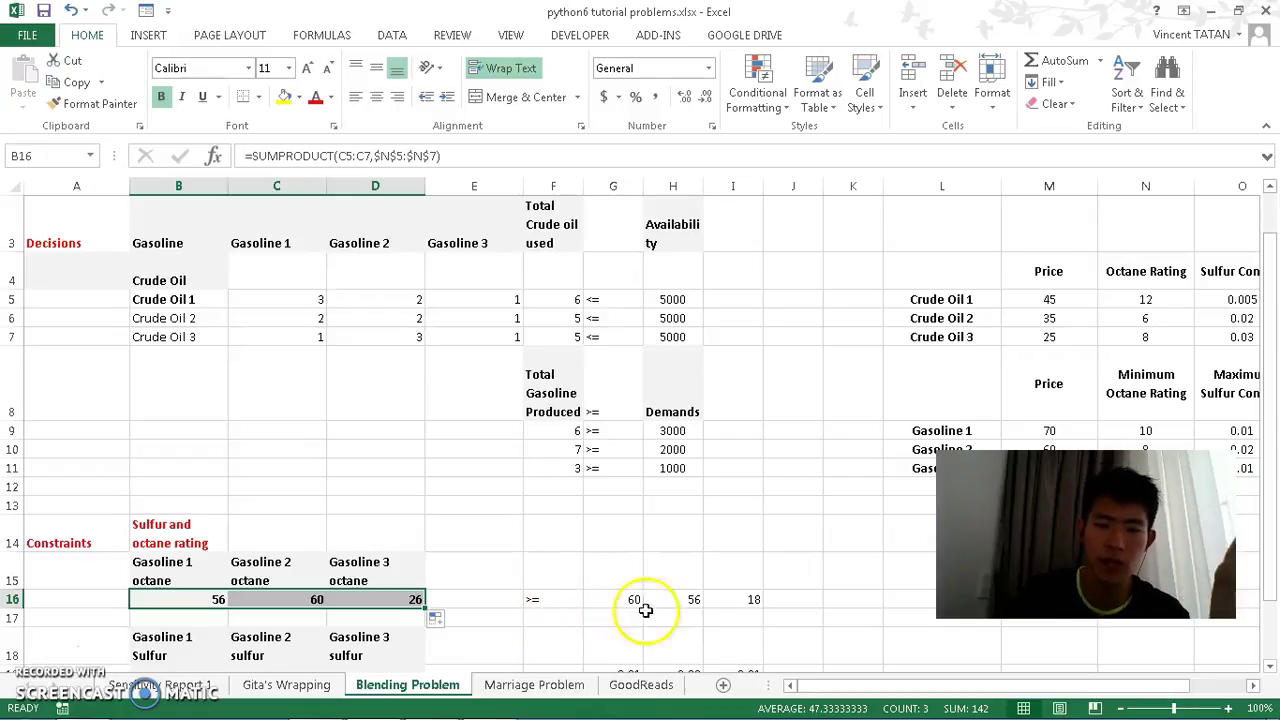
Enter =0.01*F9 in G19 as the Gasoline 1 sulfur limit, giving 0.06
left_click(686, 612)
key("Down")
key("Down")
key("Down")
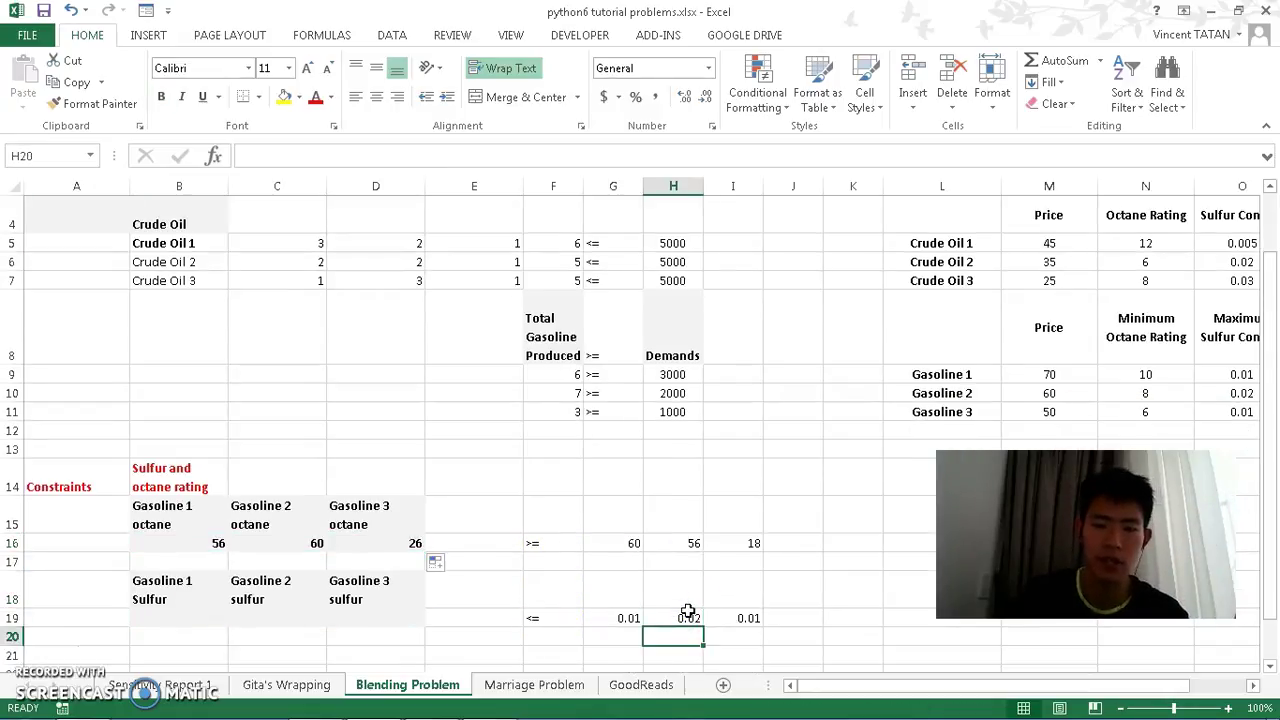
key("Left")
key("Up")
key("Up")
key("Up")
key("Left")
key("Down")
key("Down")
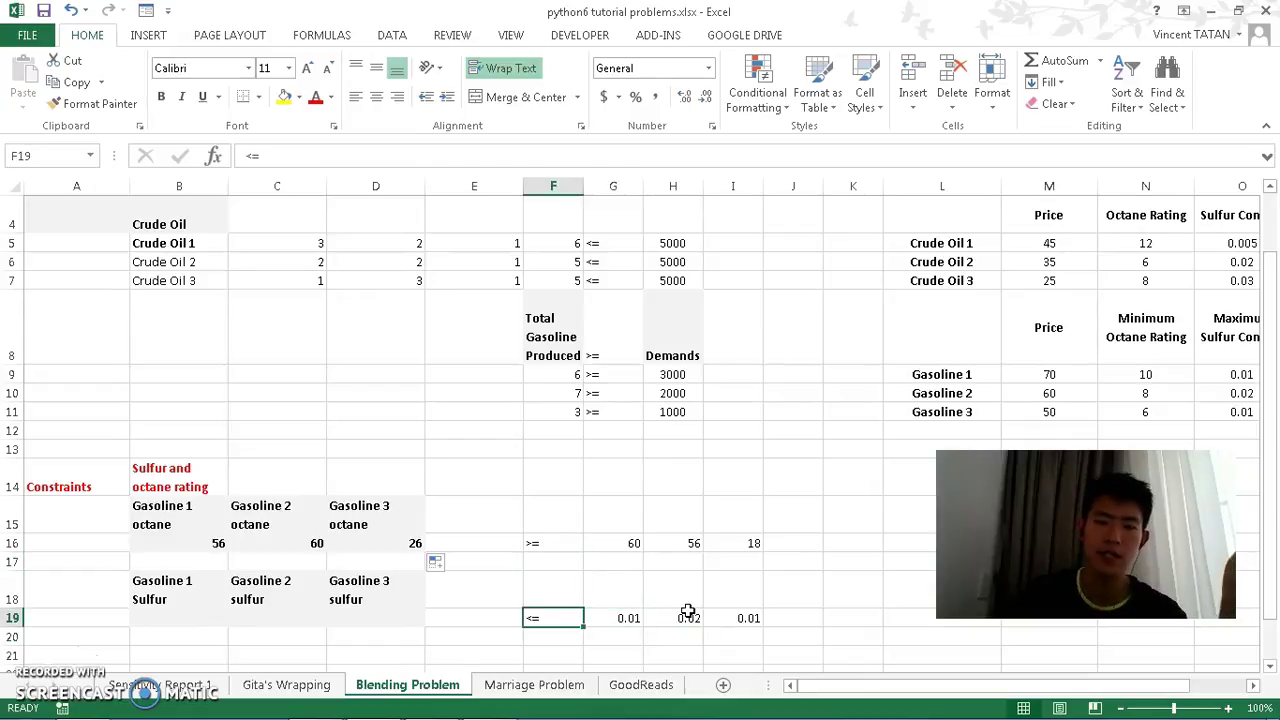
key("Right")
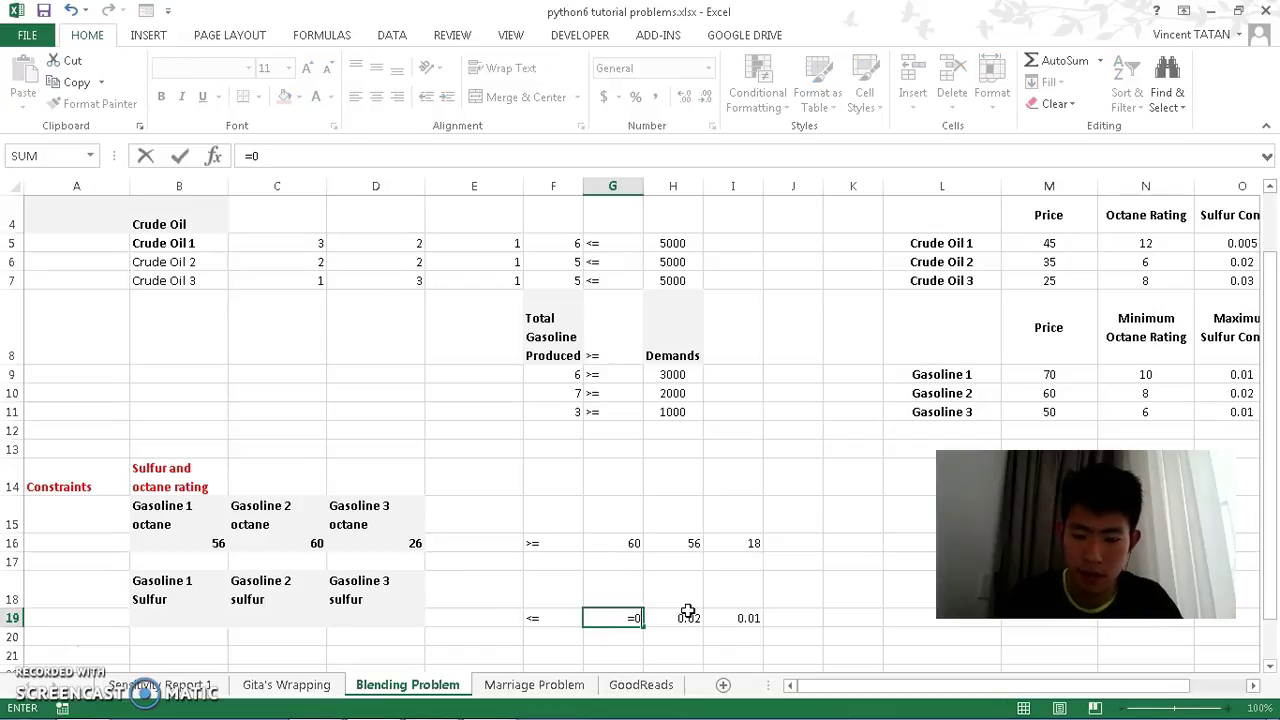
type("=0.01*")
left_click(545, 376)
key("Return")
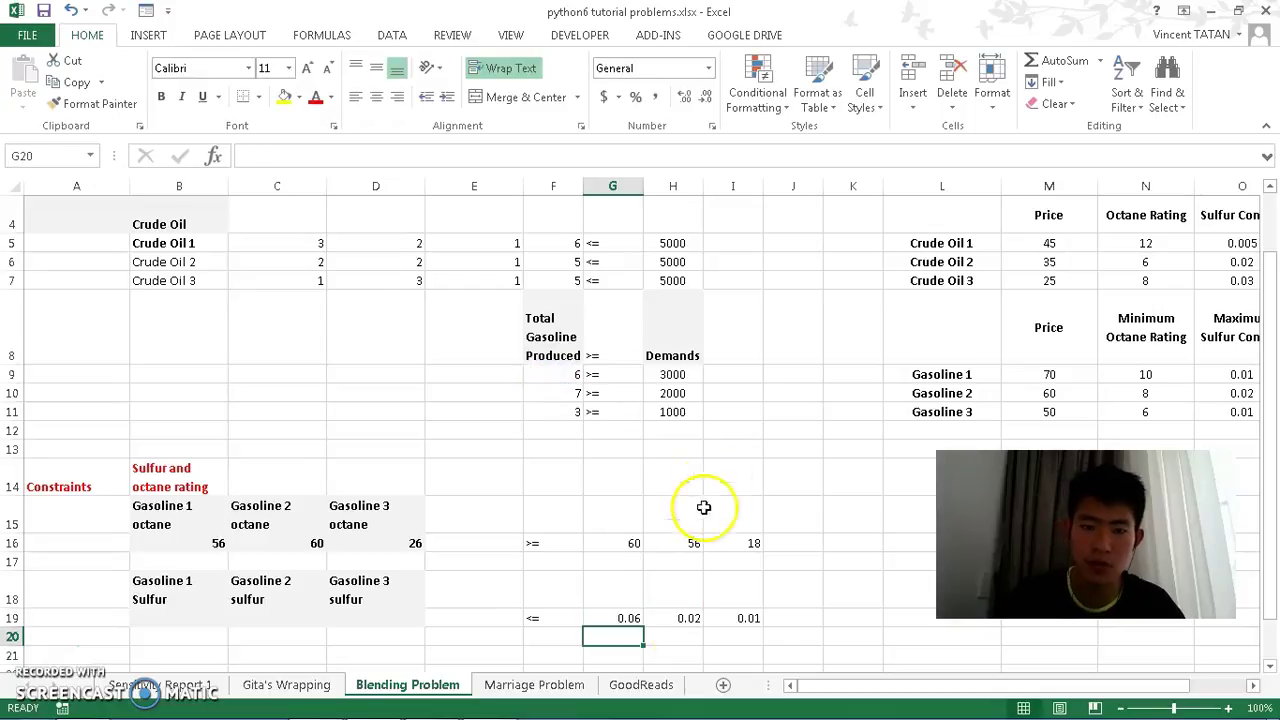
Enter =0.02*F10 in H19 and =0.01*F11 in I19, giving 0.14 and 0.03
left_click(677, 616)
type("=")
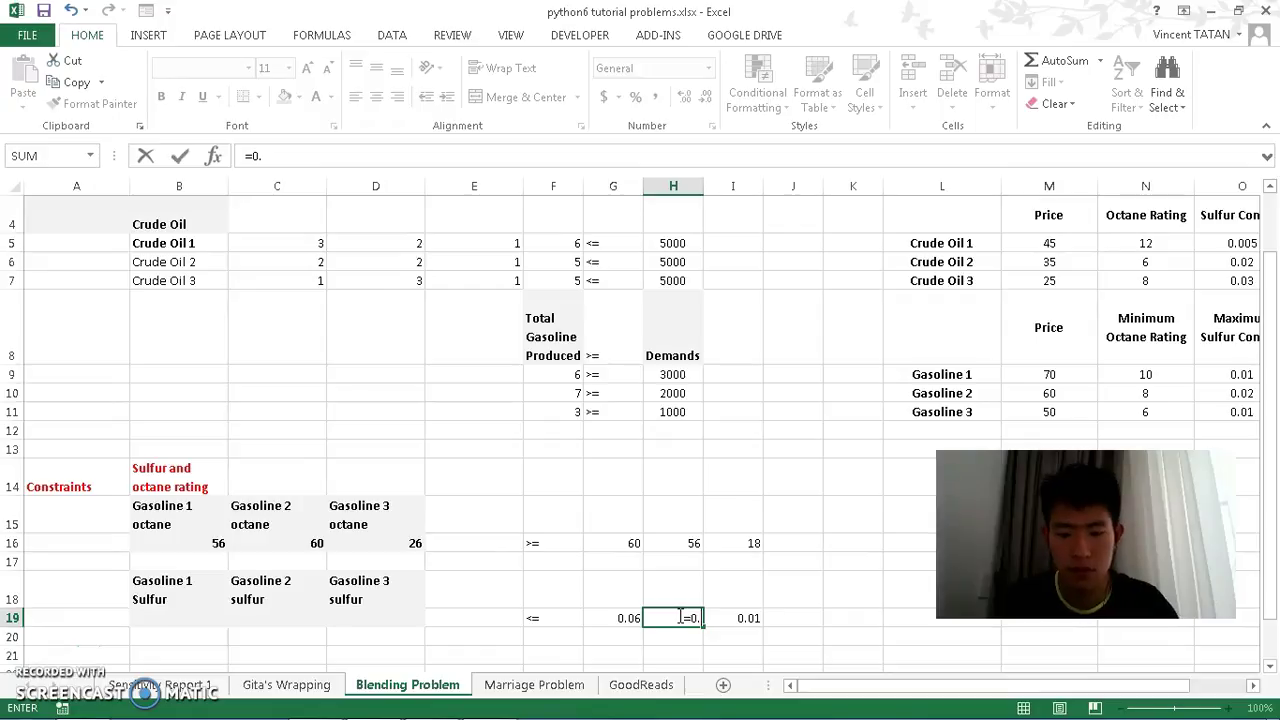
type("0.02*")
left_click(550, 395)
key("Return")
key("Right")
key("Up")
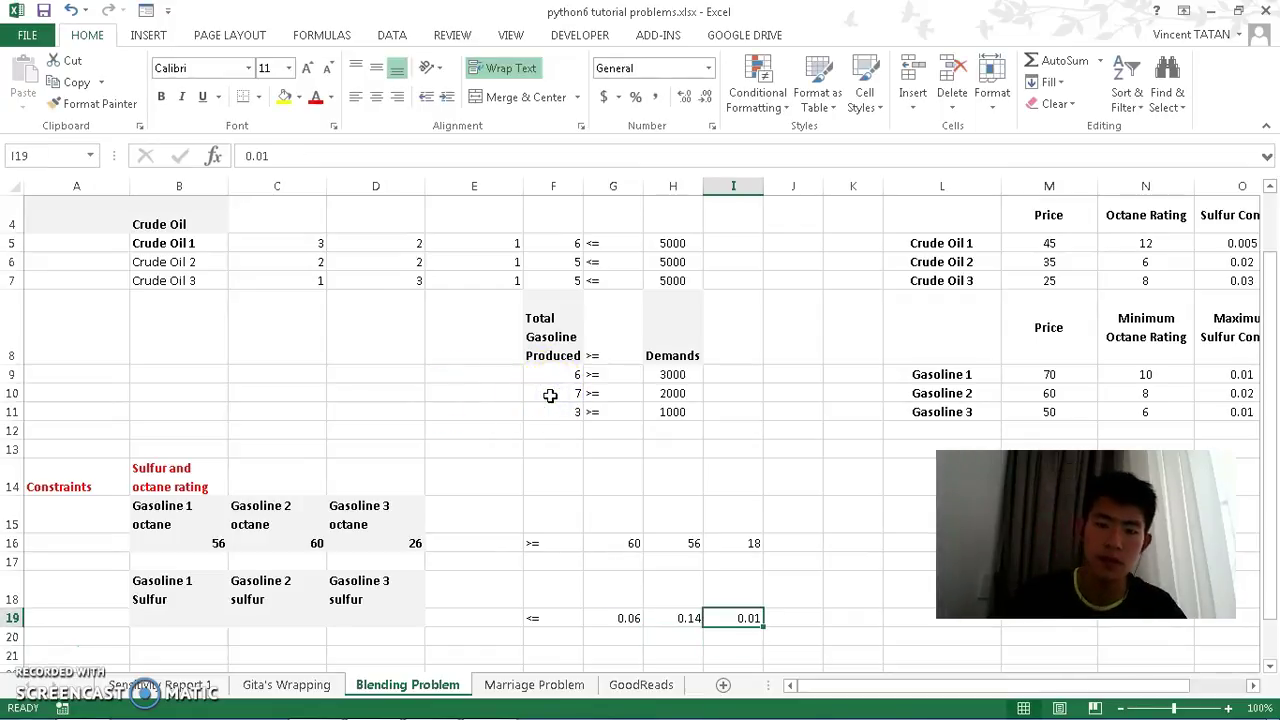
type("=")
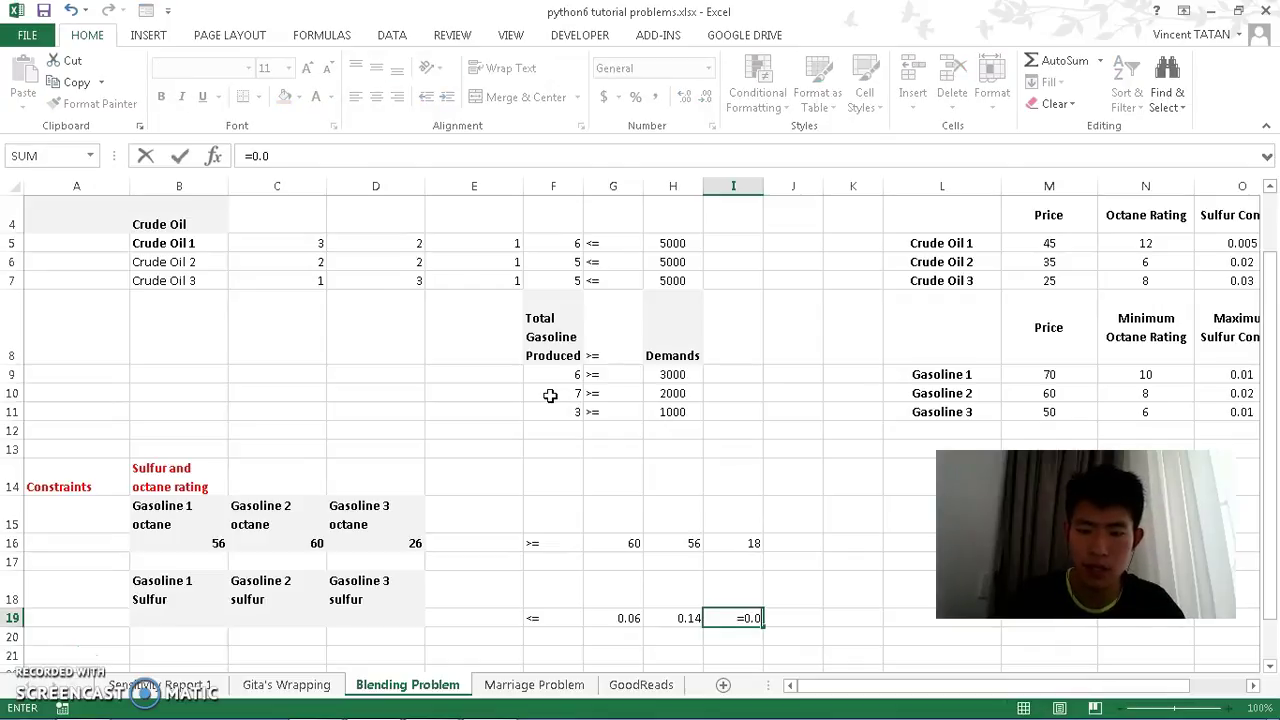
type("0.01*")
left_click(556, 412)
key("Return")
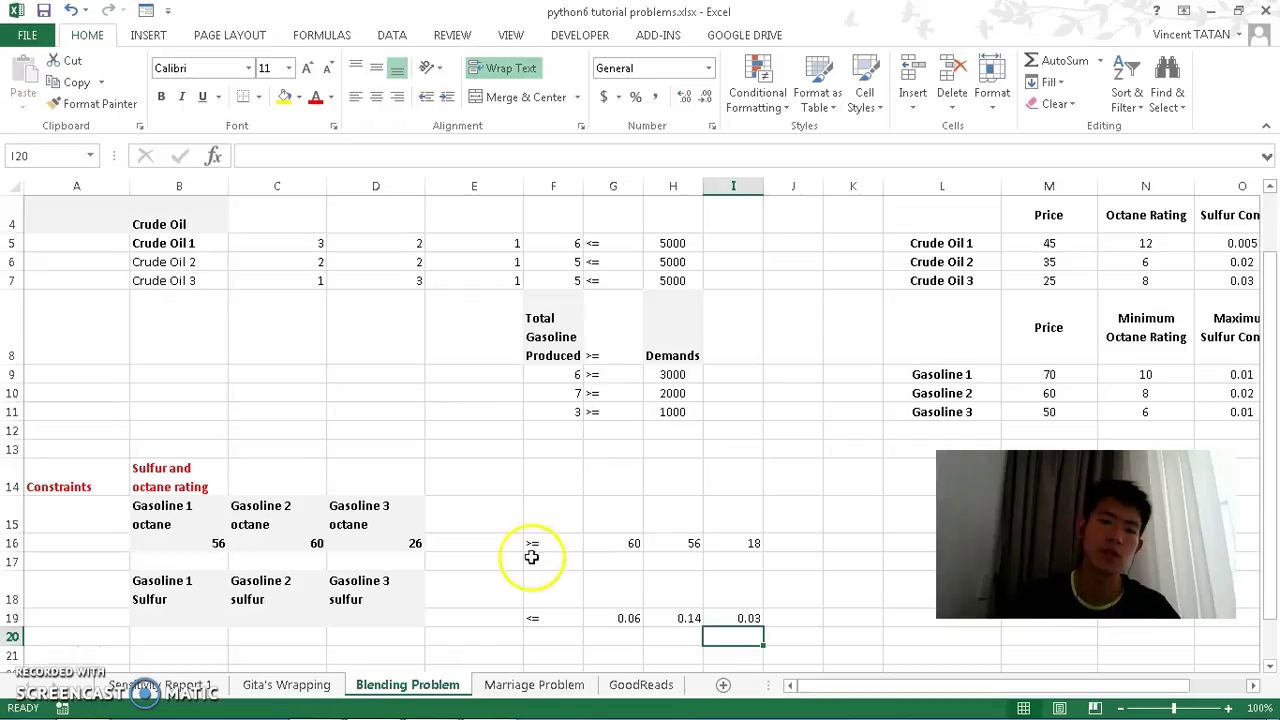
Copy the SUMPRODUCT octane formula text from B16
left_click(153, 617)
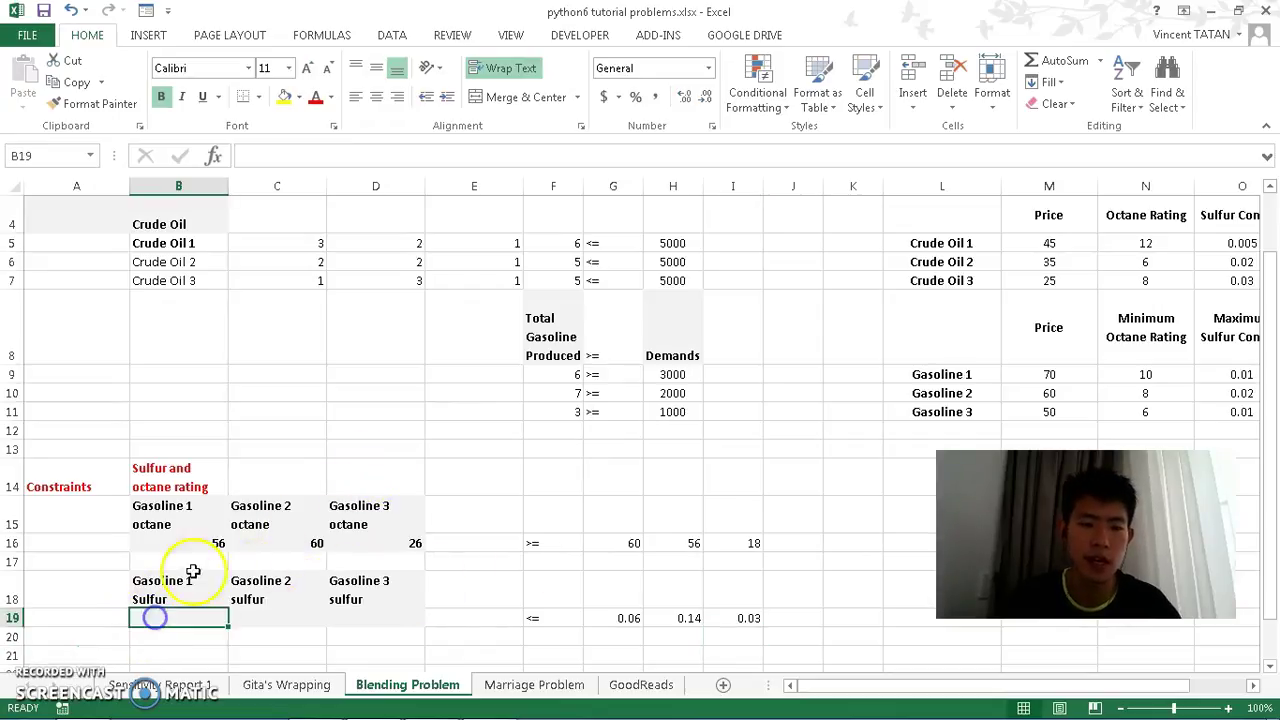
left_click(204, 542)
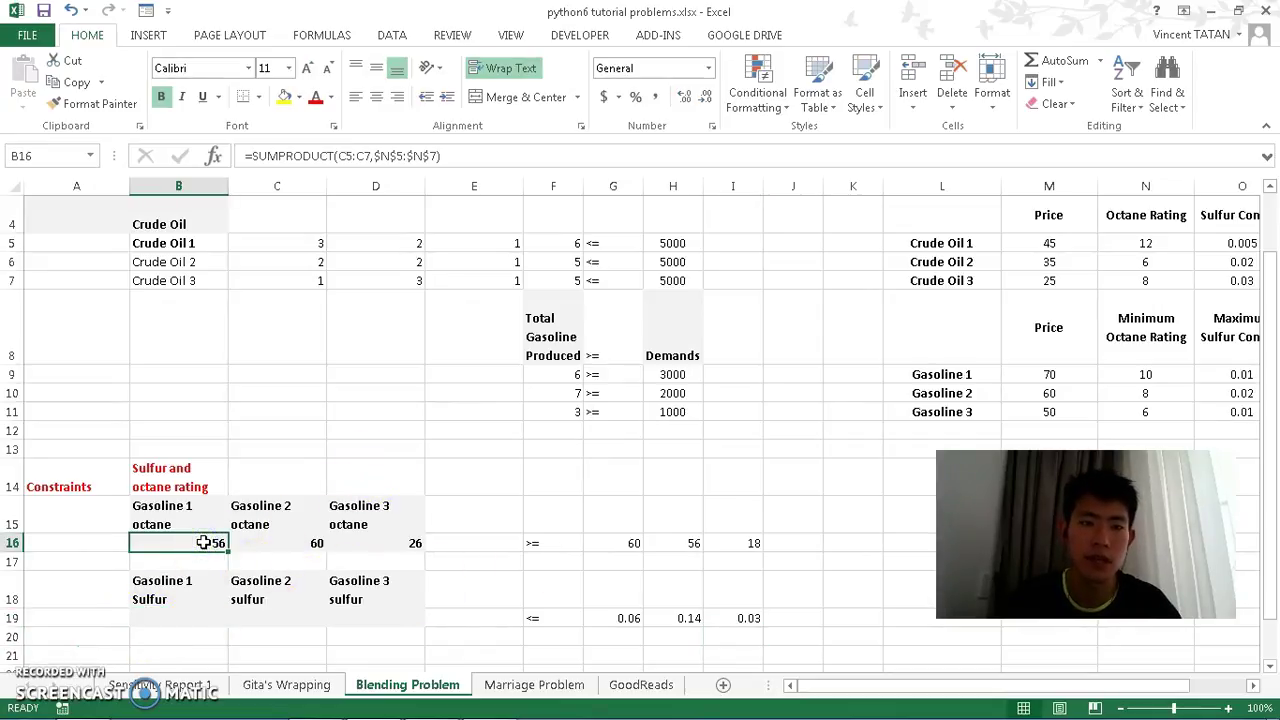
left_click(441, 156)
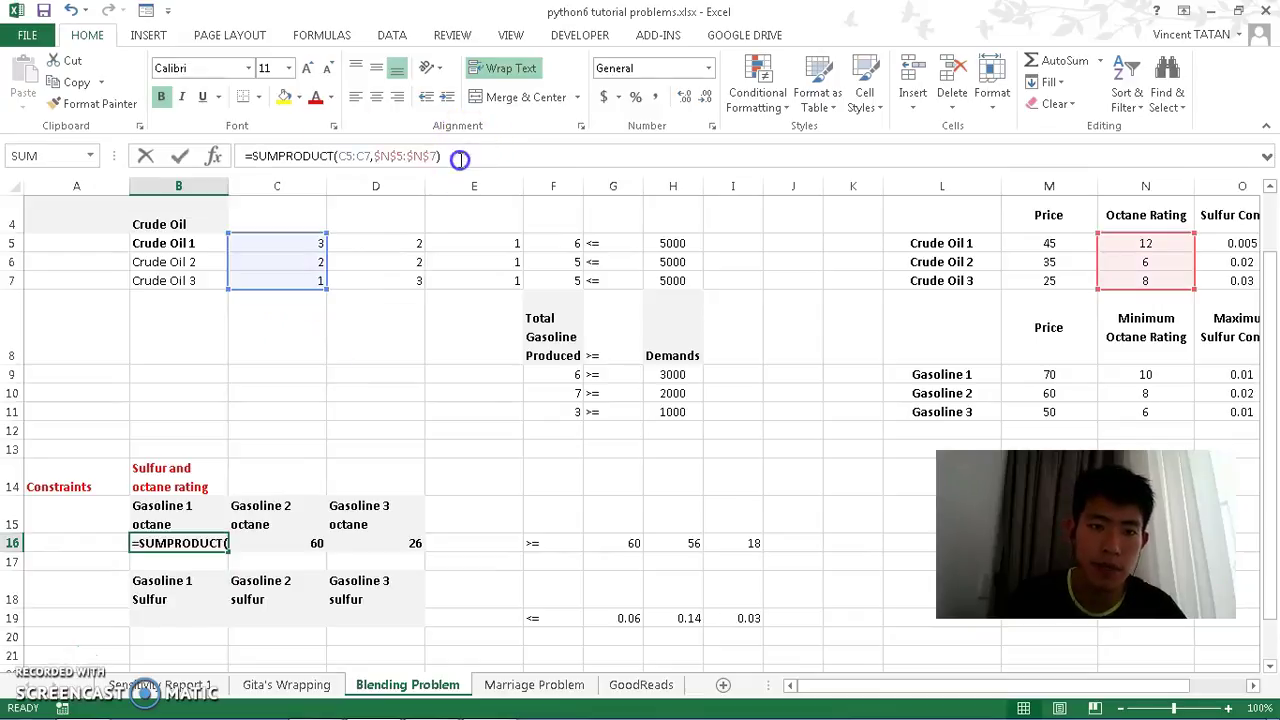
left_click_drag(441, 156, 140, 118)
key("ctrl+c")
key("Return")
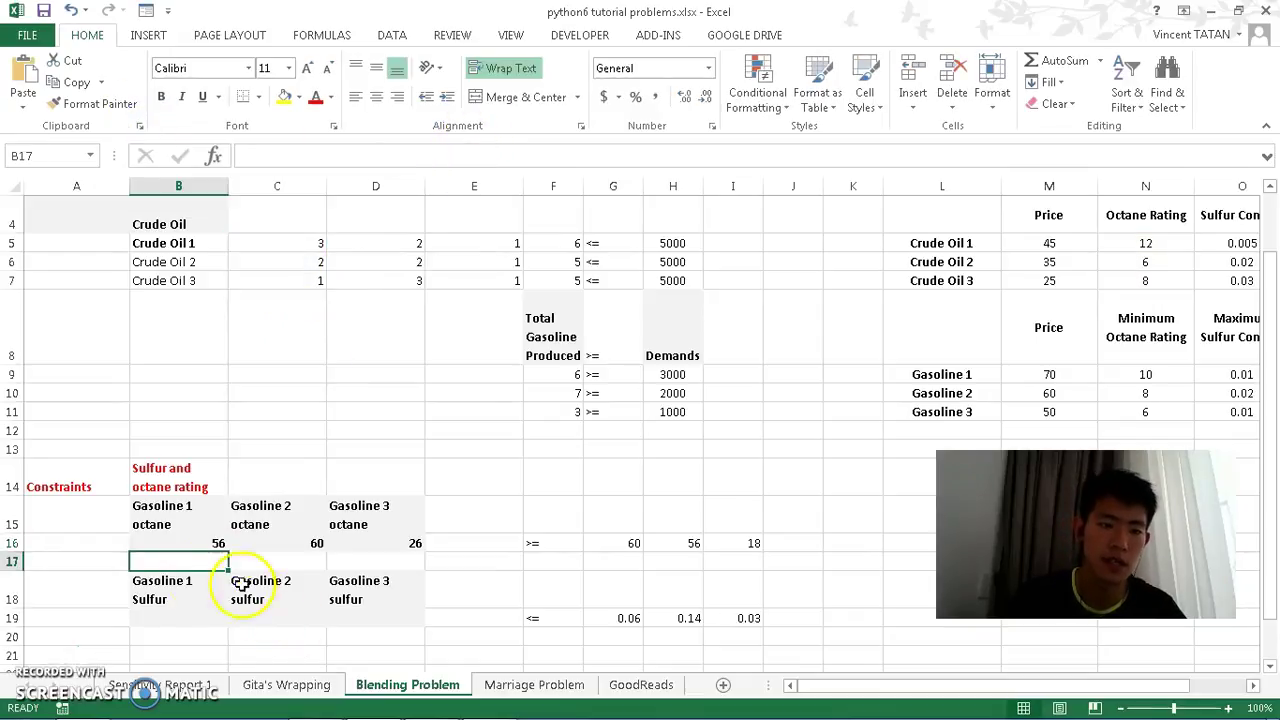
Paste the formula into B19 and change its second range to $O$5:$O$7 for sulfur
left_click(179, 618)
left_click(420, 158)
key("ctrl+v")
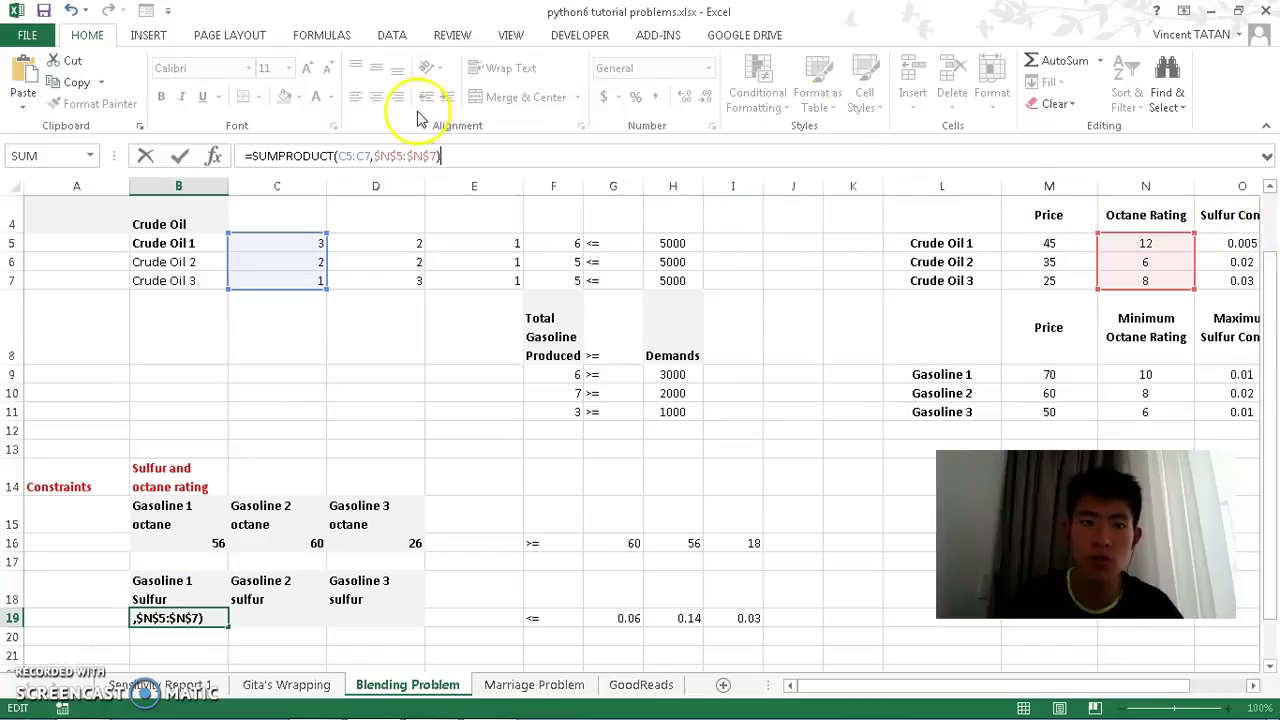
left_click(390, 156)
key("BackSpace")
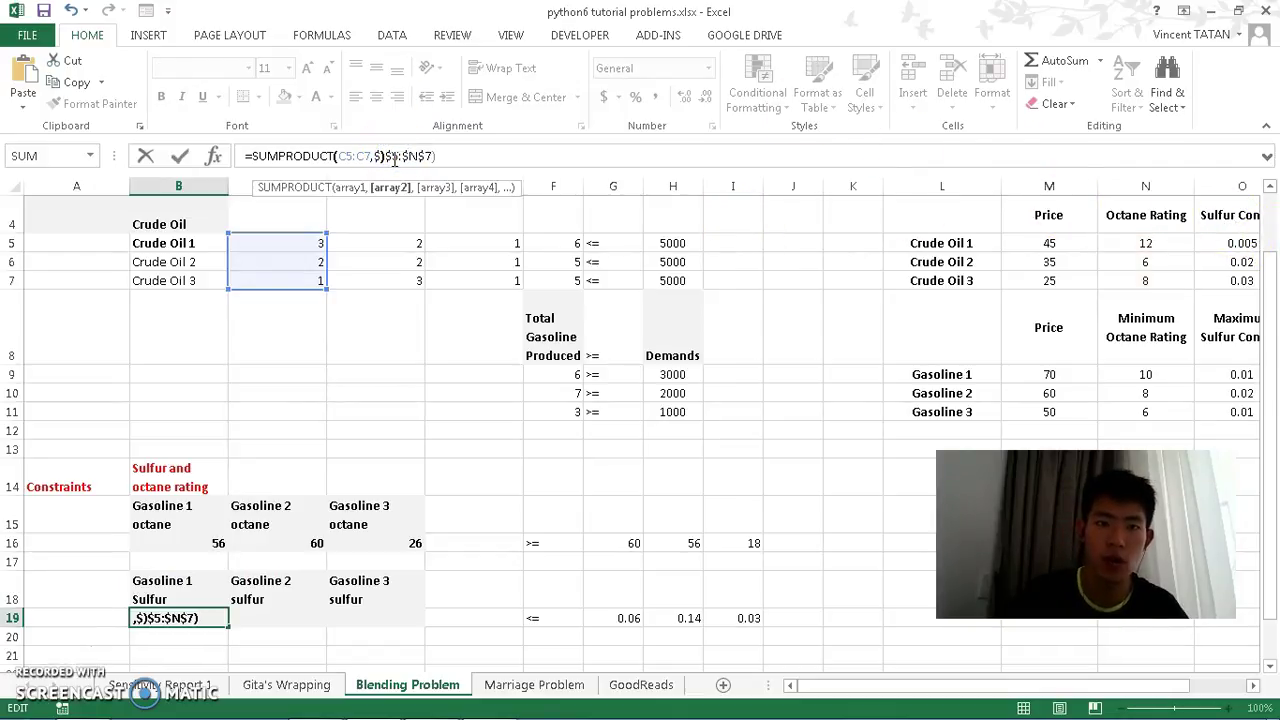
left_click(393, 158)
key("BackSpace")
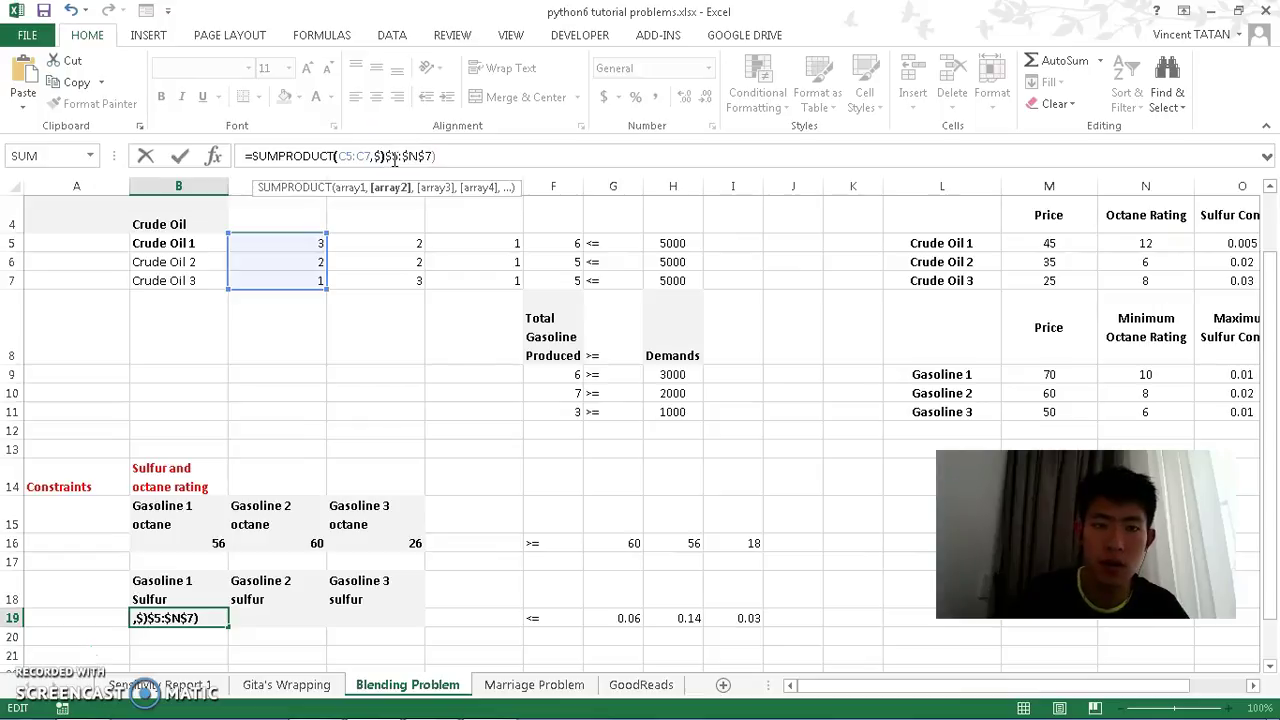
type("O")
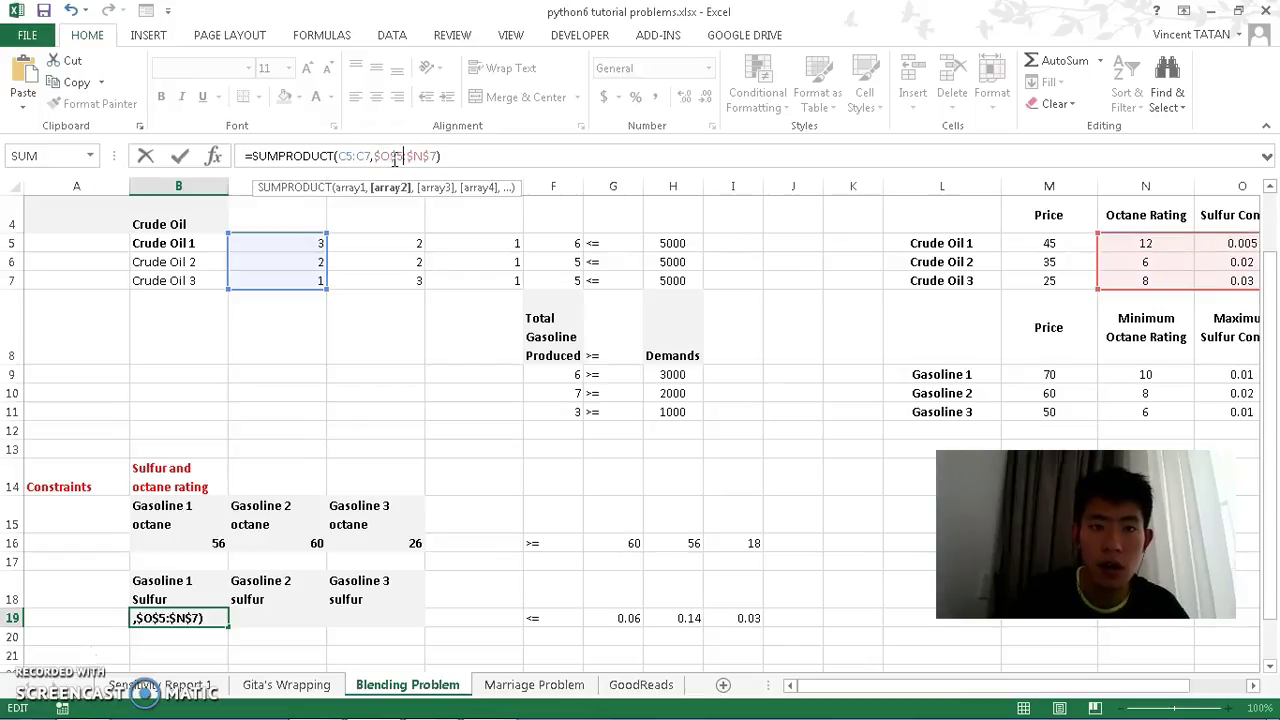
key("BackSpace")
type("O")
key("Return")
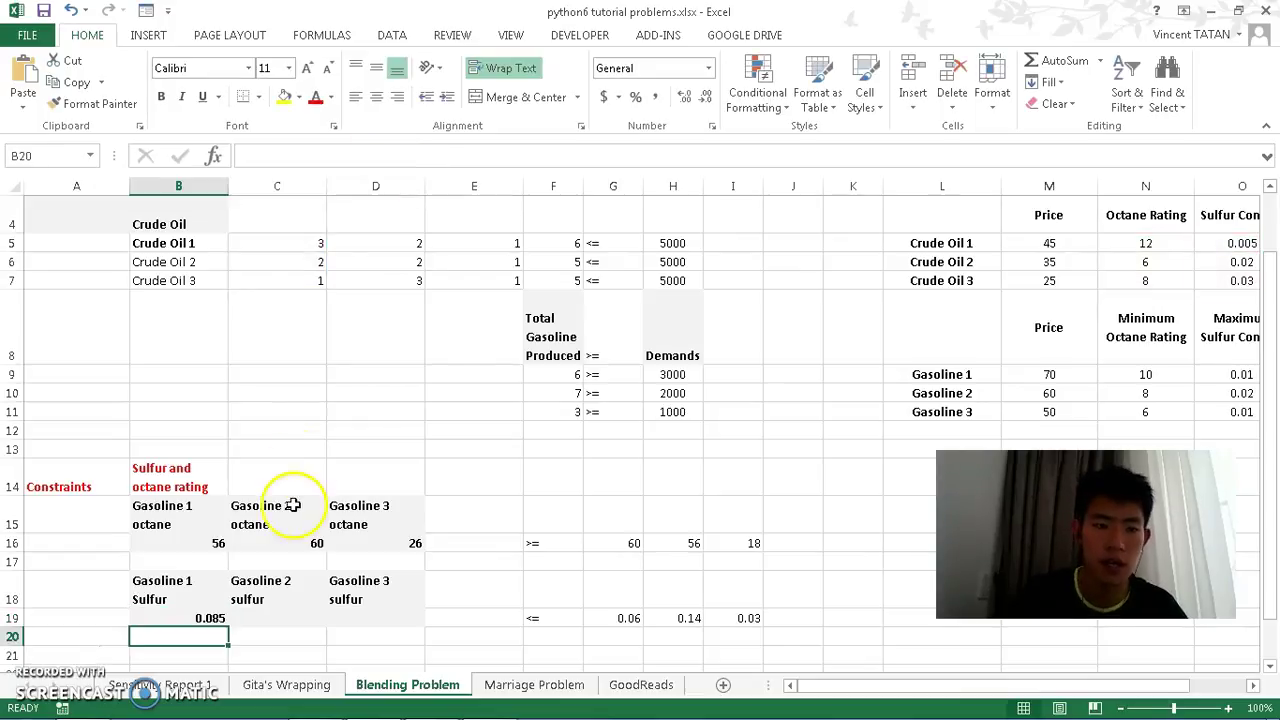
Fill B19's sulfur formula across to D19, giving 0.085, 0.14 and 0.055
left_click(215, 620)
left_click_drag(231, 626, 406, 623)
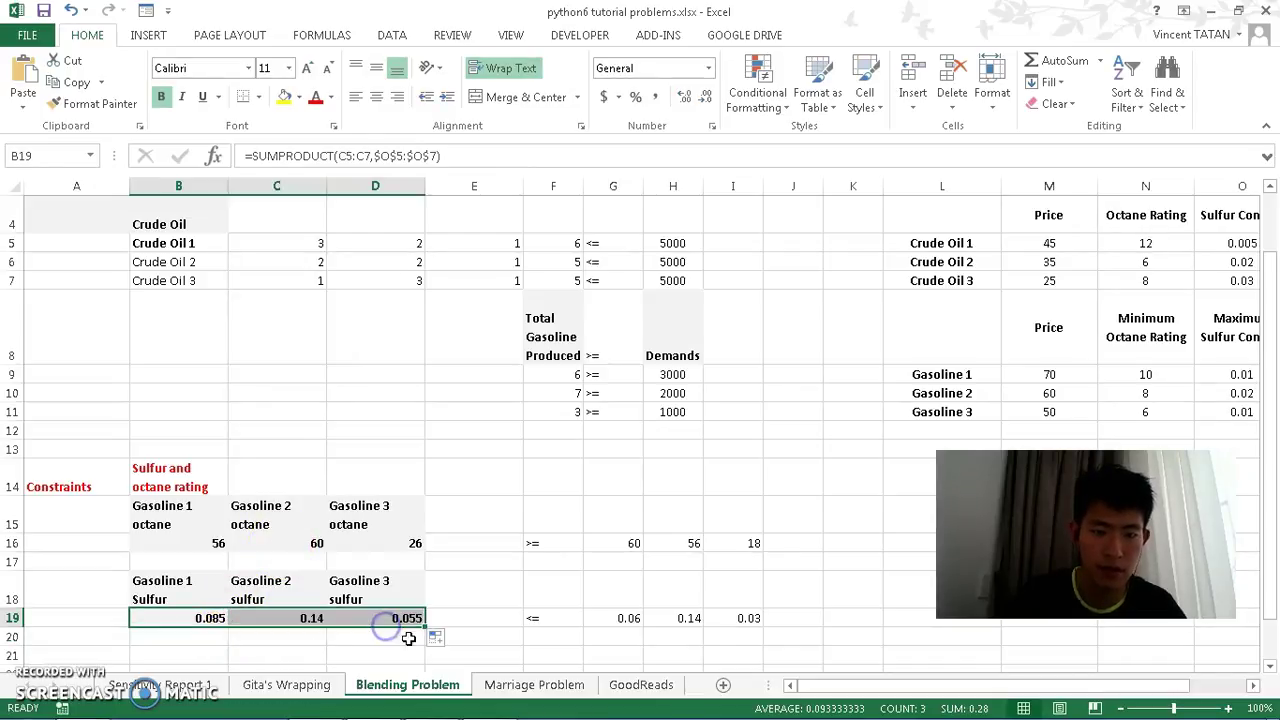
left_click(414, 637)
key("Down")
key("Down")
key("Down")
key("Down")
key("Down")
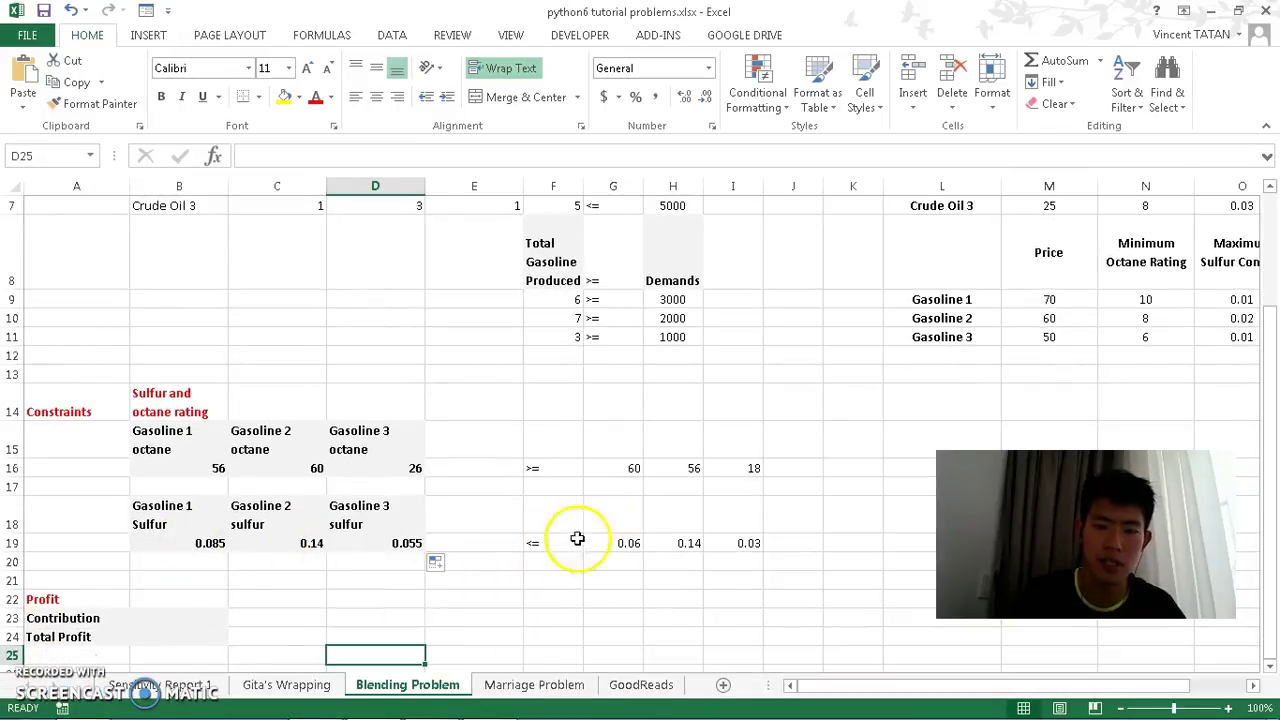
In B23, start a SUMPRODUCT over the blend amounts C5:C7
left_click(195, 630)
key("Down")
key("Down")
key("Up")
key("Up")
key("Up")
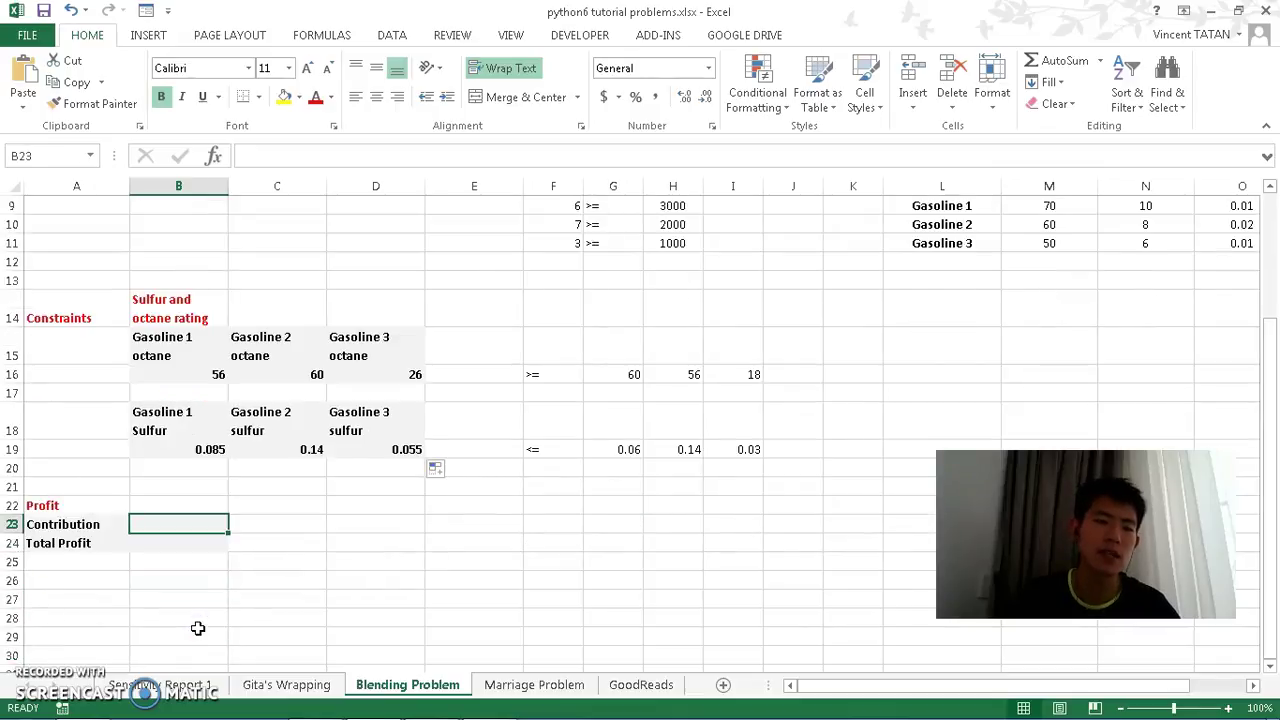
key("Up")
key("Down")
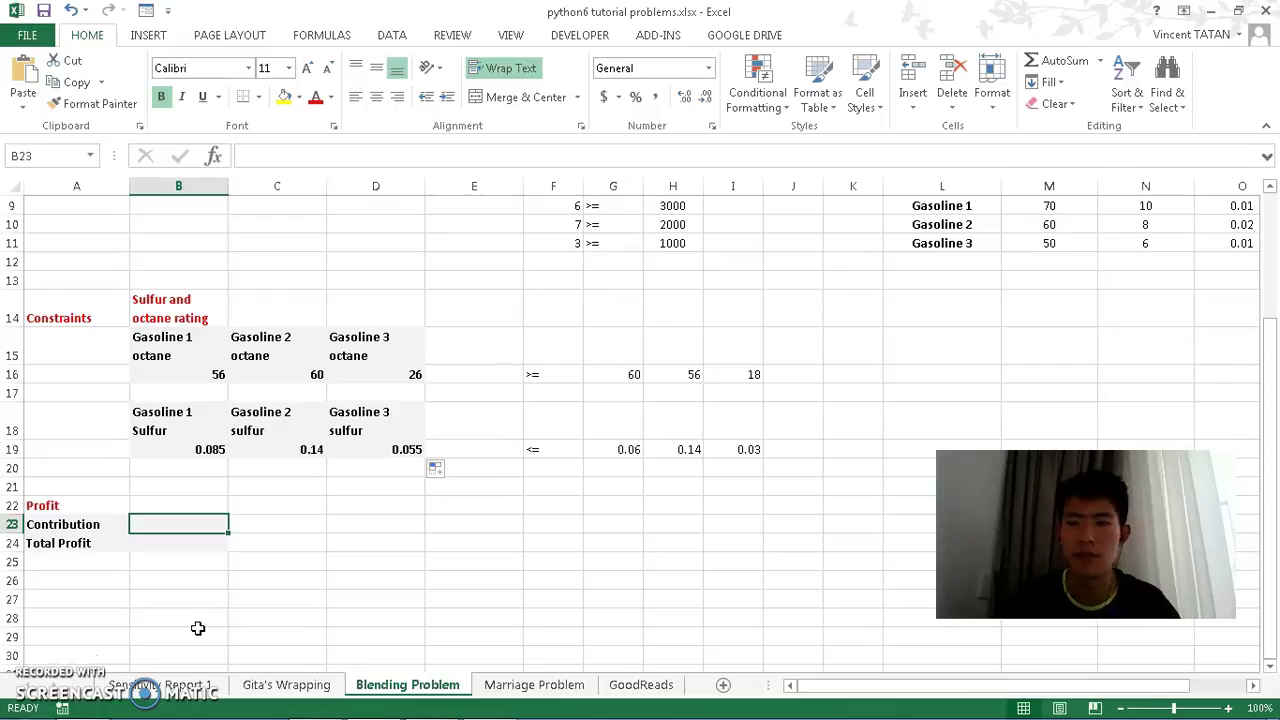
type("=sump")
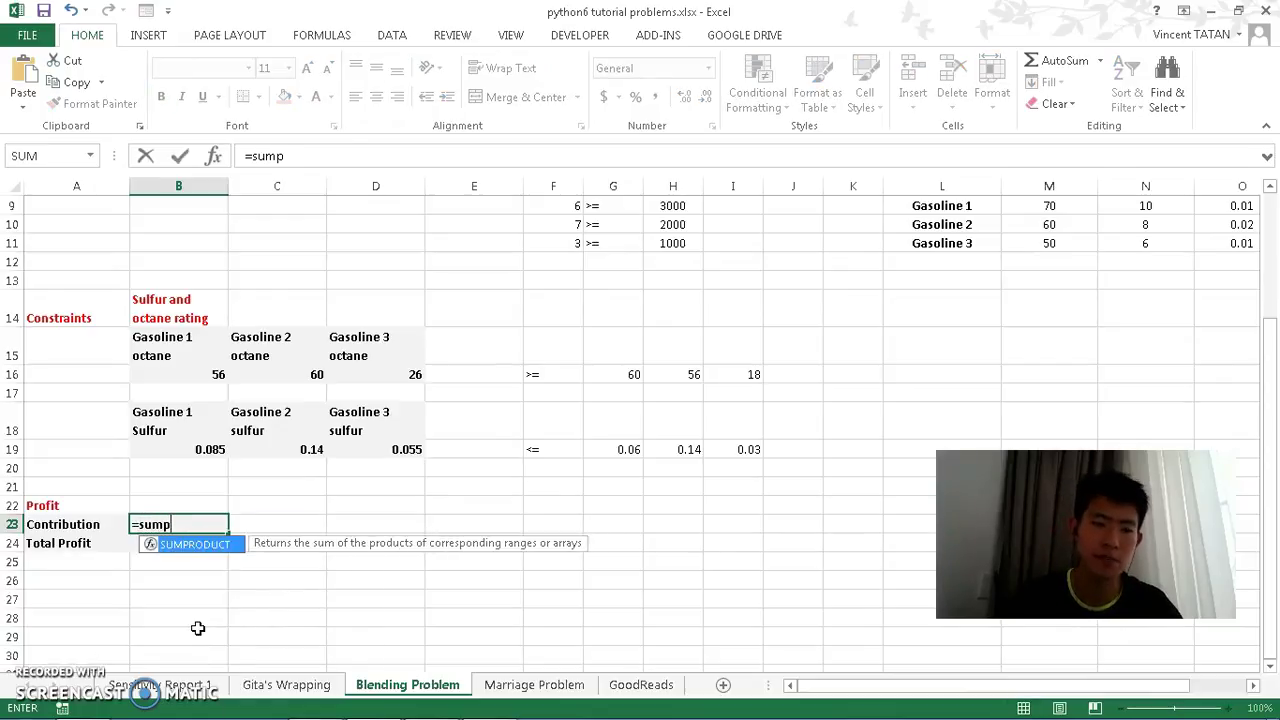
type("roduct(")
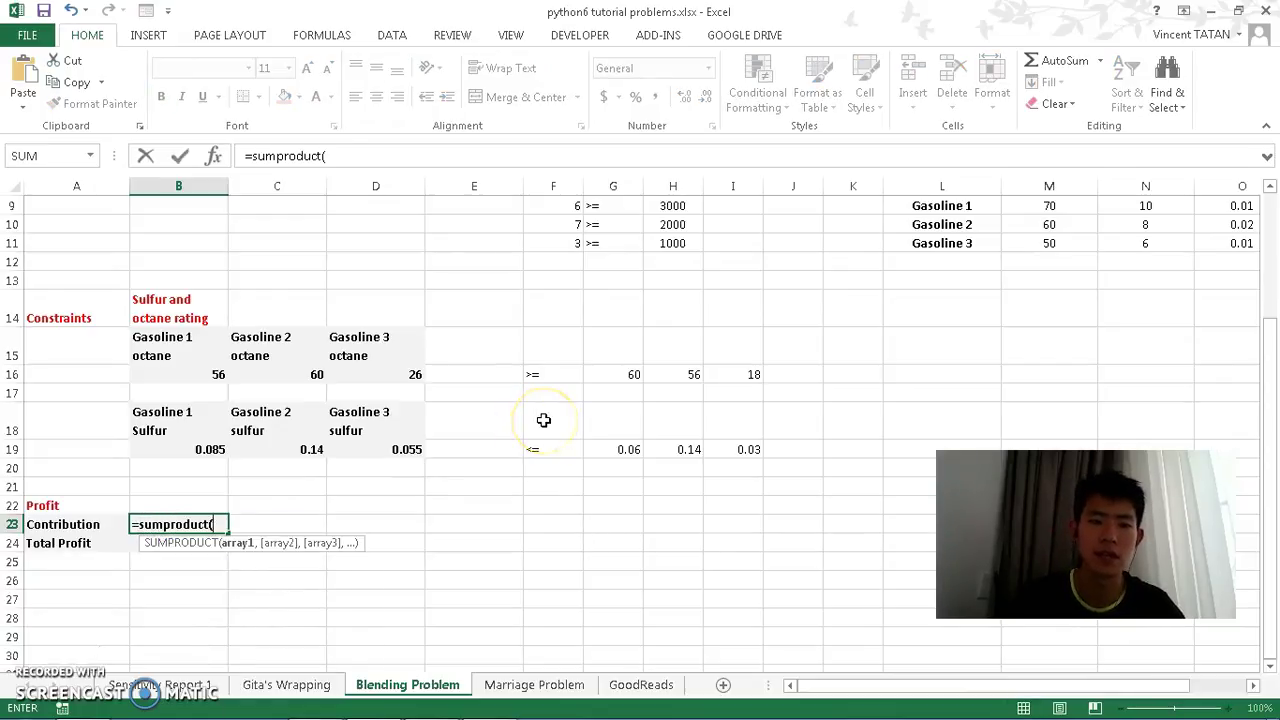
left_click_drag(1272, 341, 1274, 258)
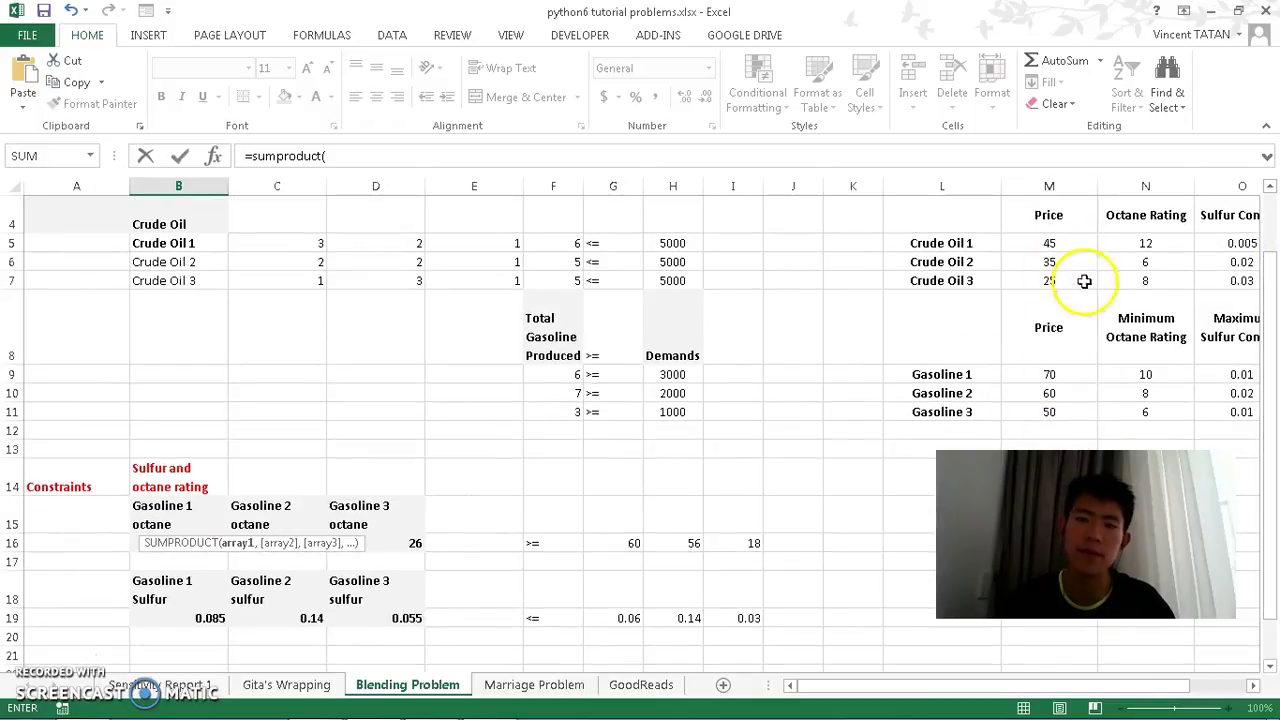
left_click_drag(1275, 310, 1275, 350)
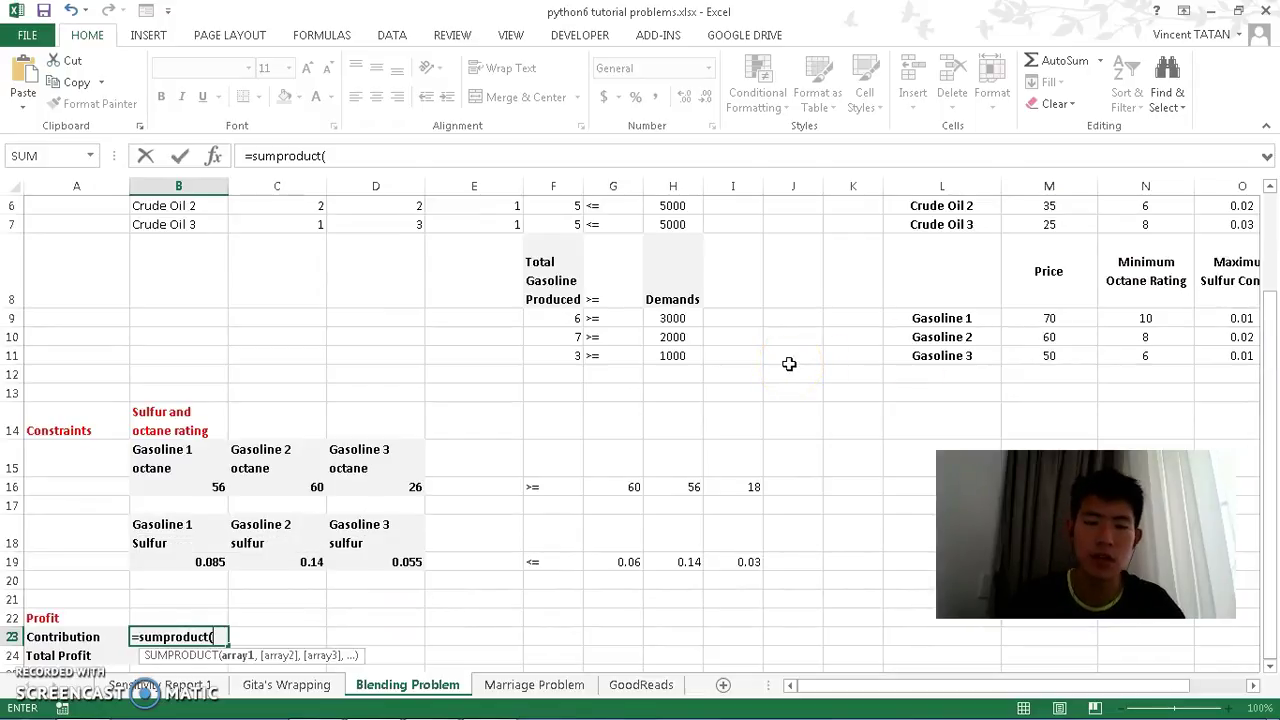
left_click(1266, 422)
scroll(1270, 425, "up", 2)
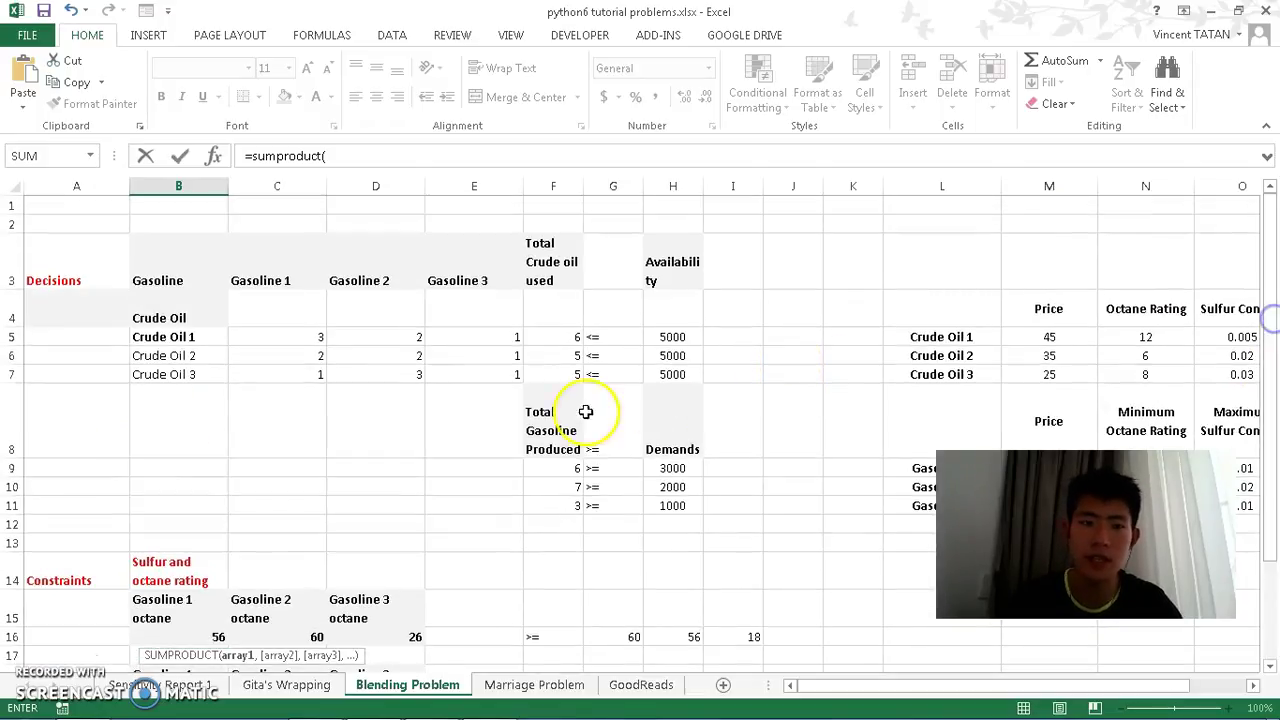
left_click(300, 336)
left_click_drag(300, 336, 300, 373)
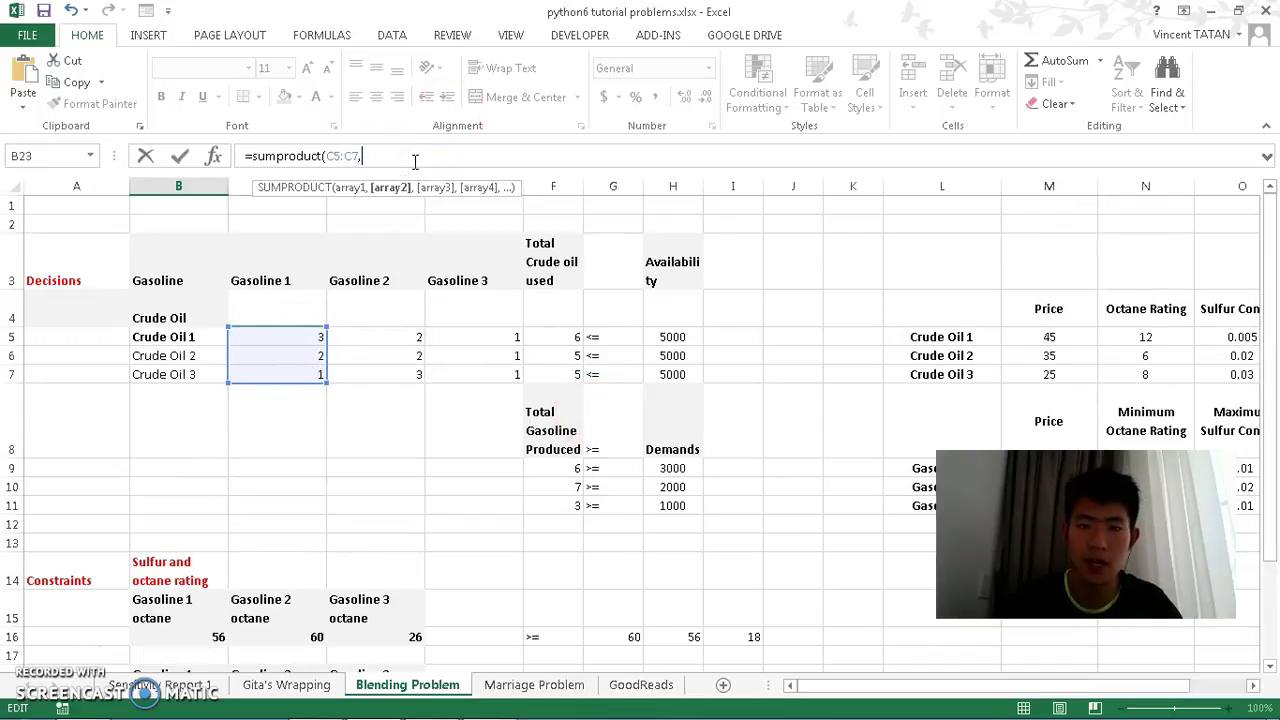
Multiply by absolute gasoline prices $M$9:$M$11, then subtract a copy of that SUMPRODUCT
left_click(1036, 441)
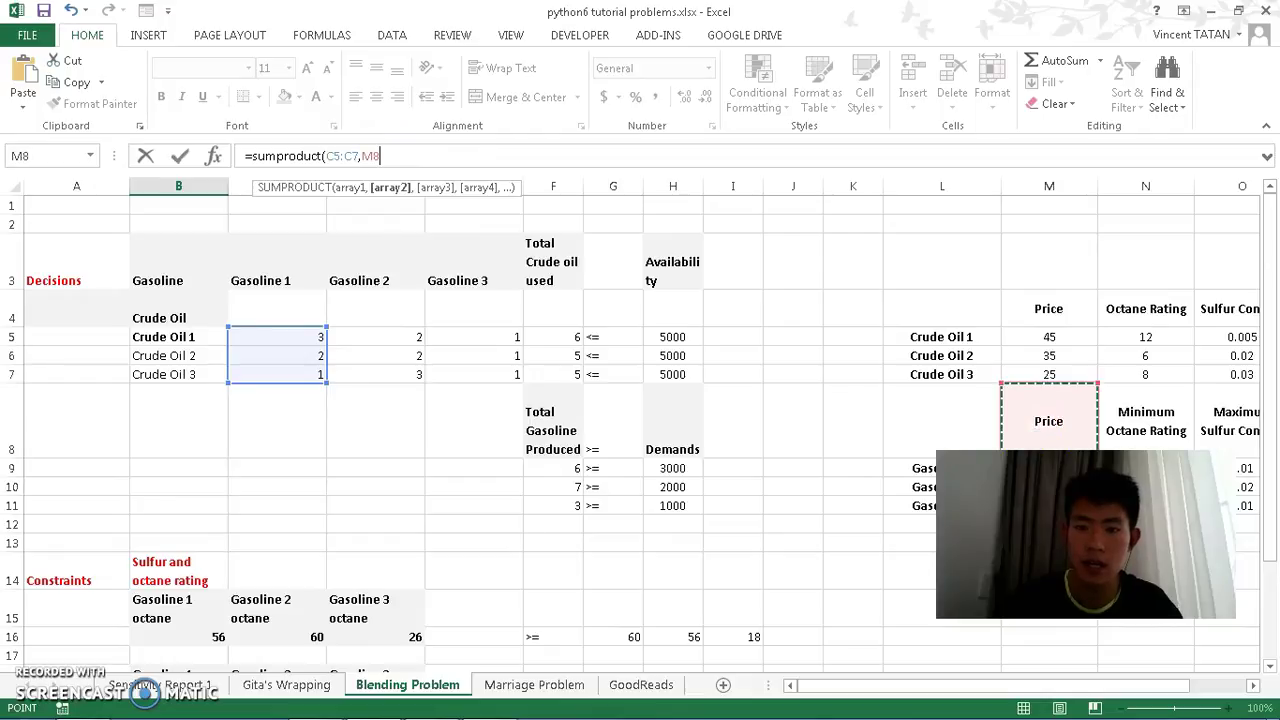
key("Down")
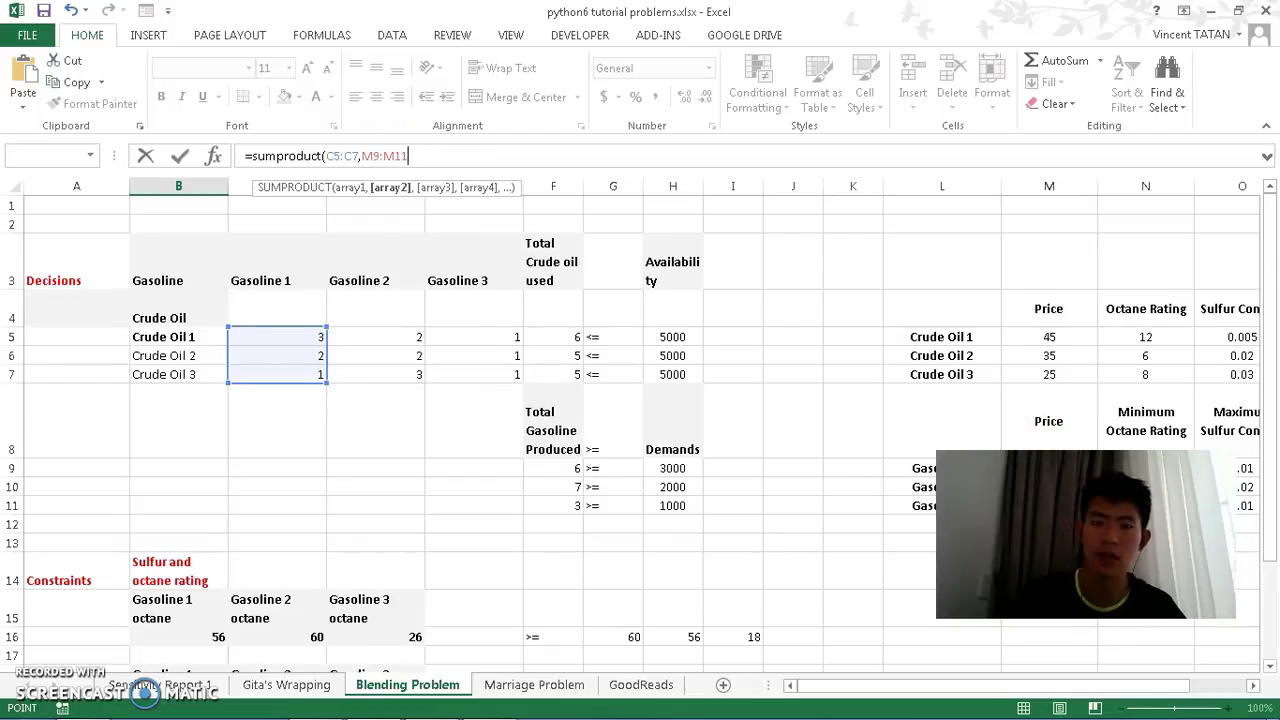
left_click(370, 157)
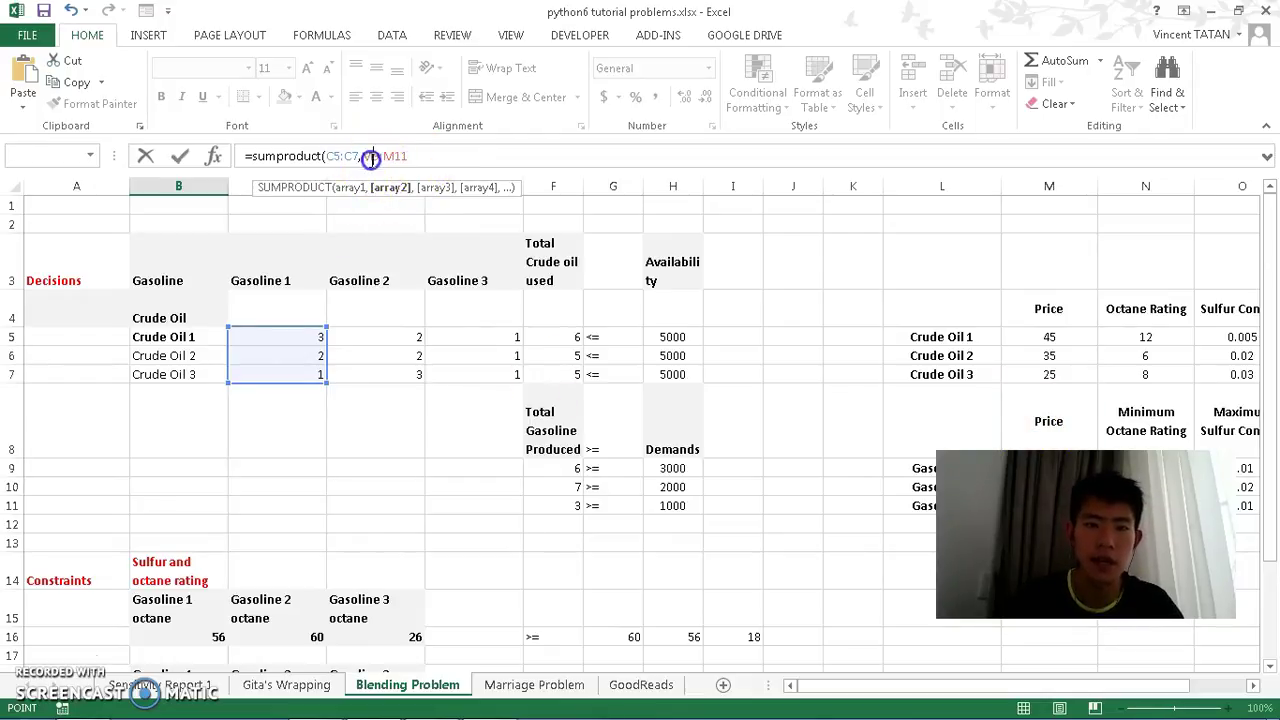
key("F4")
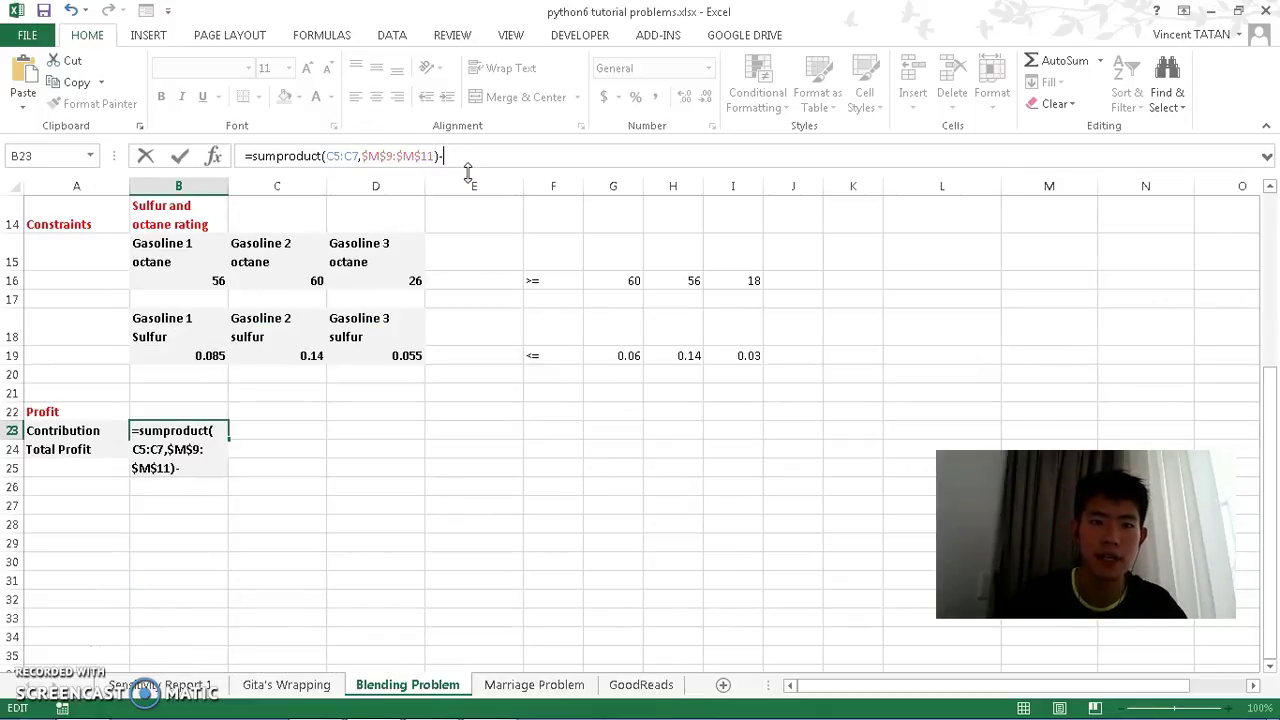
type("-")
left_click_drag(439, 157, 278, 144)
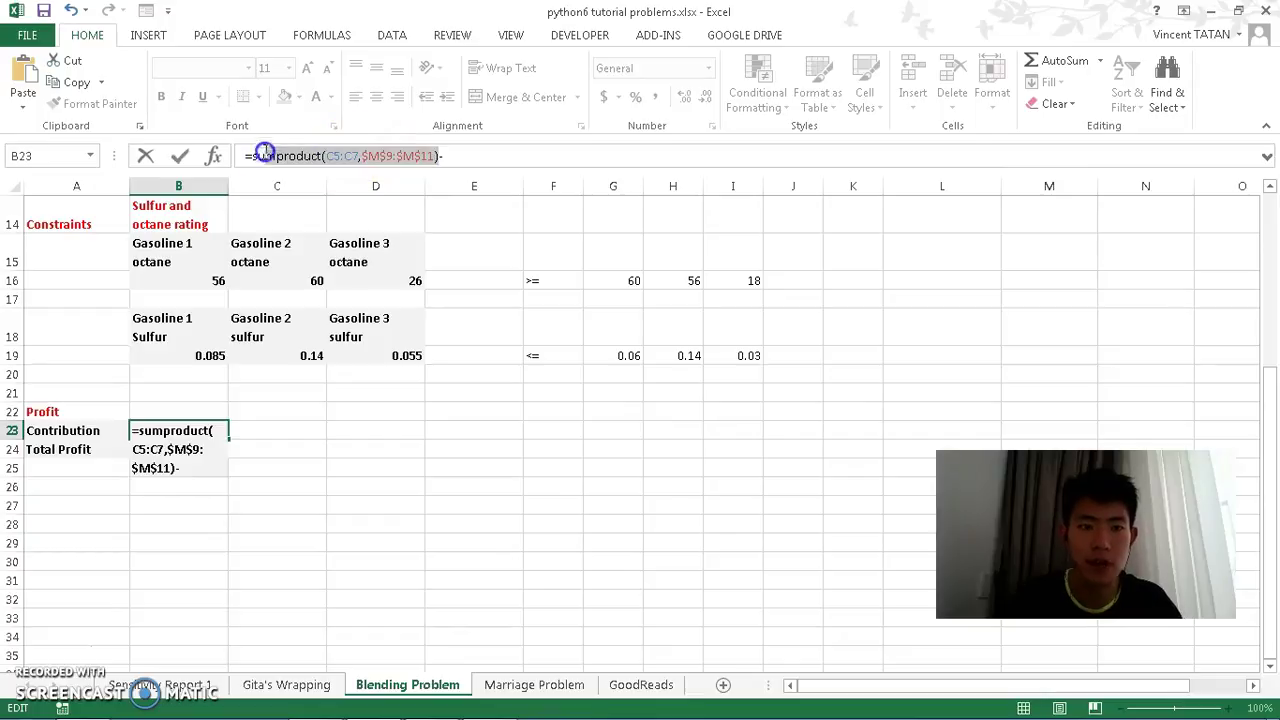
key("ctrl+c")
left_click(468, 160)
key("ctrl+v")
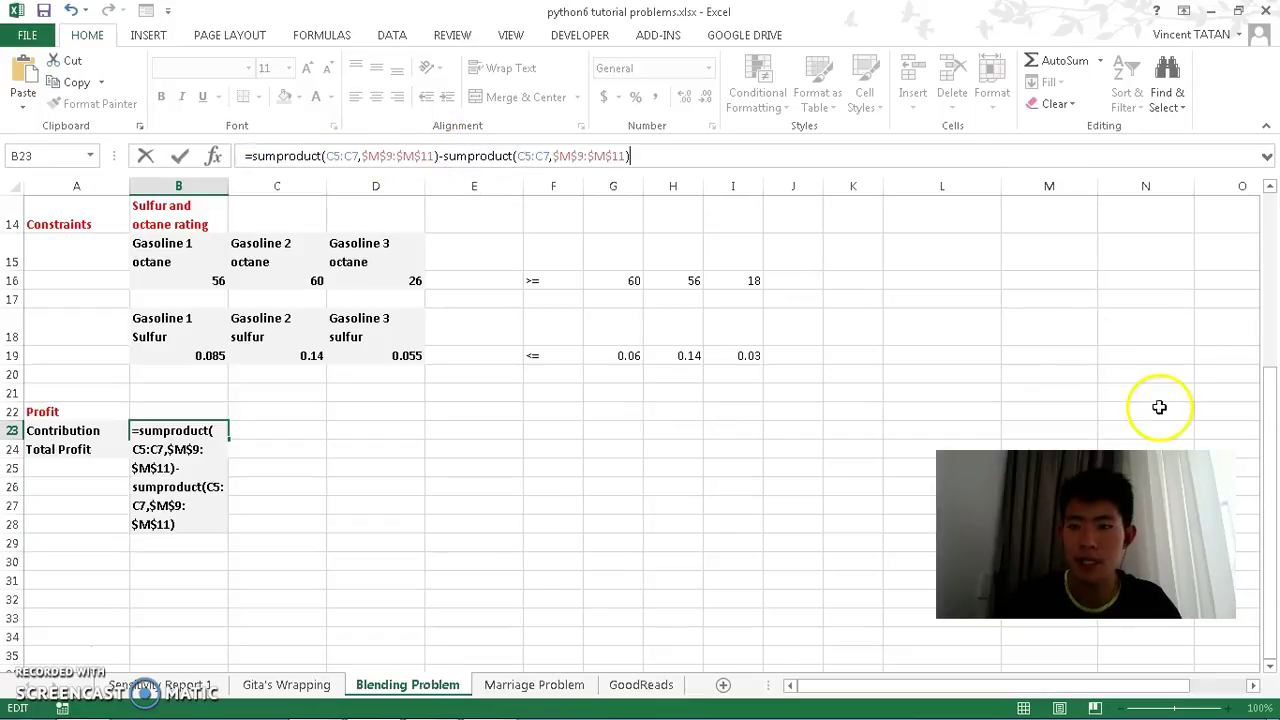
Change the subtracted SUMPRODUCT's range to the crude costs $M$5:$M$7
left_click_drag(1275, 453, 1272, 295)
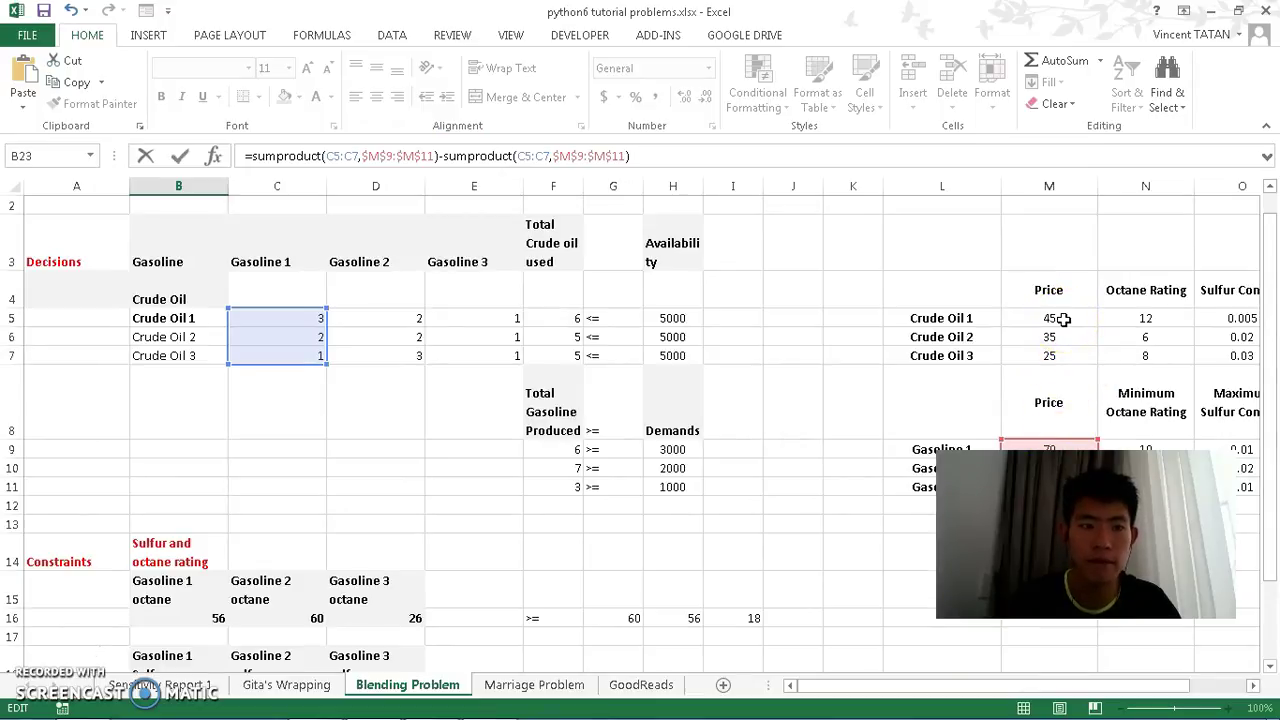
left_click(583, 156)
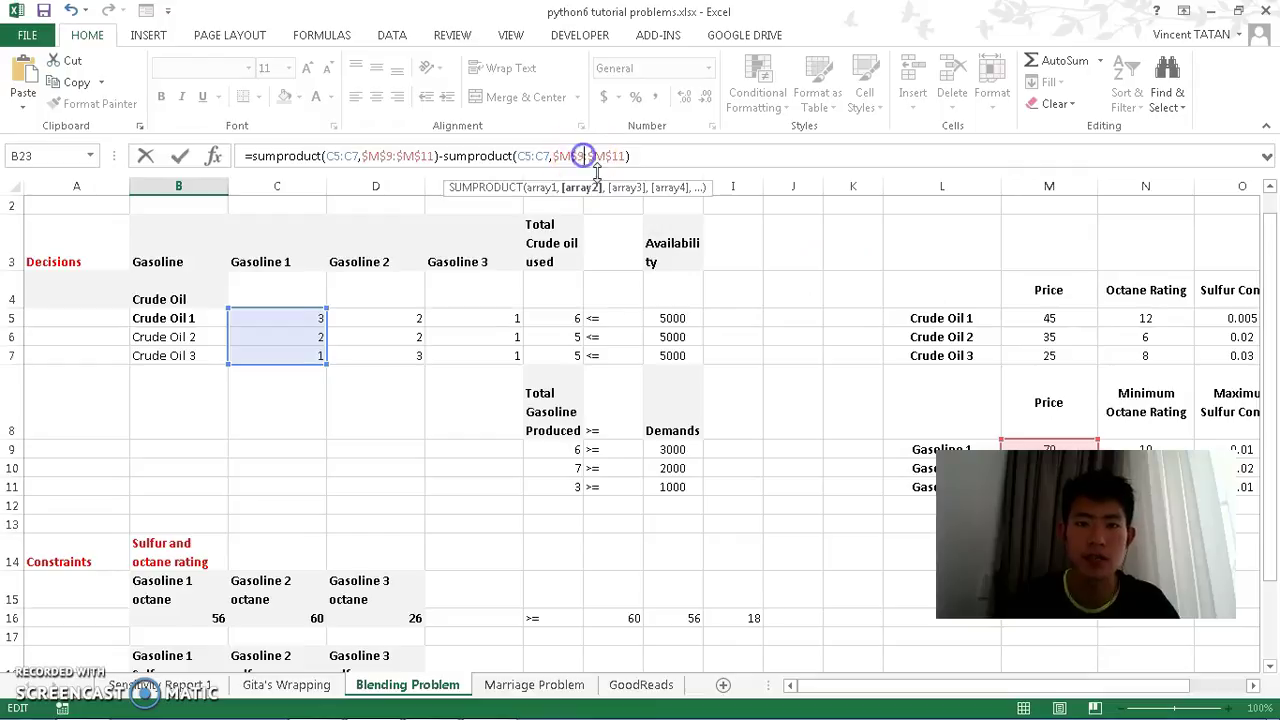
key("BackSpace")
type("5")
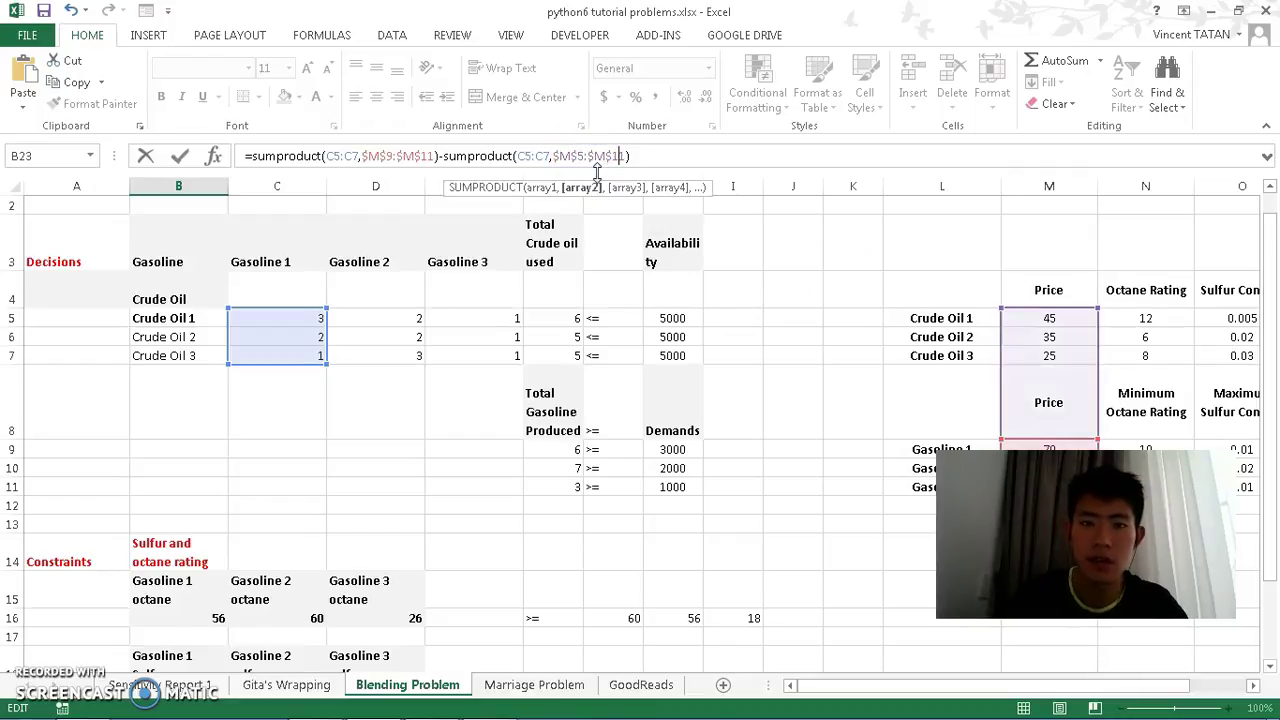
key("BackSpace")
key("BackSpace")
type("6")
key("BackSpace")
type("7")
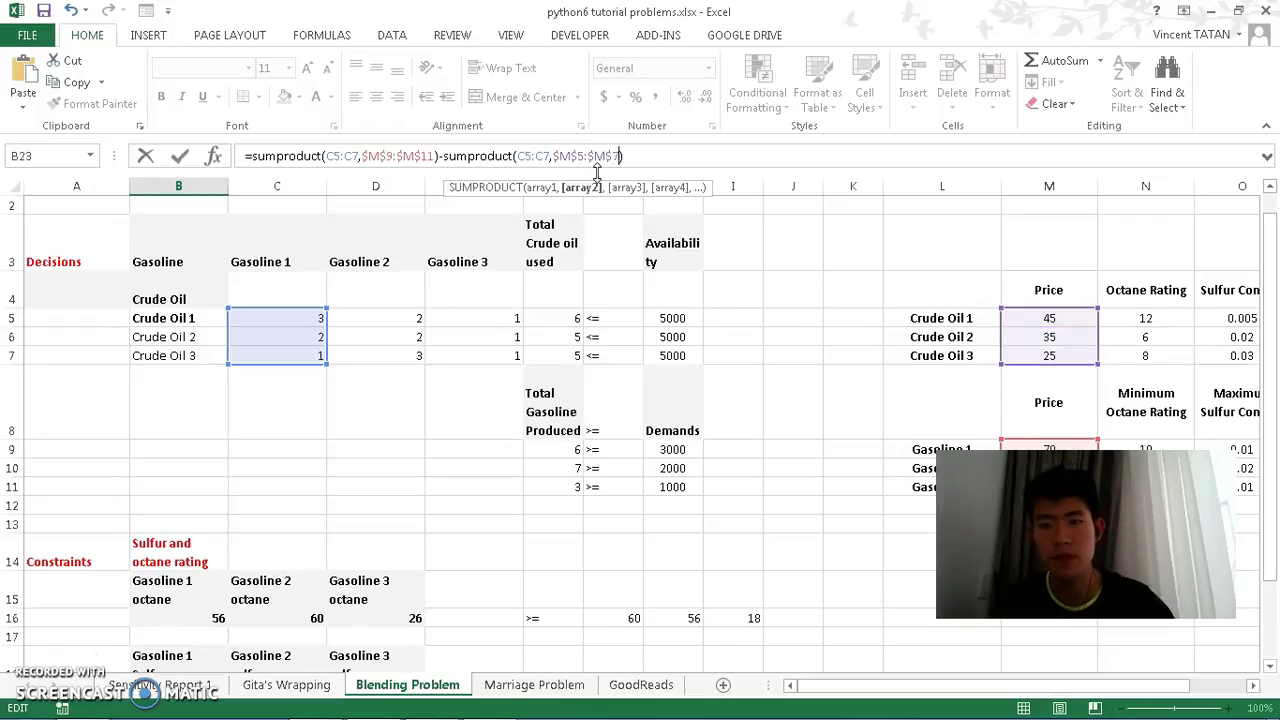
key("Return")
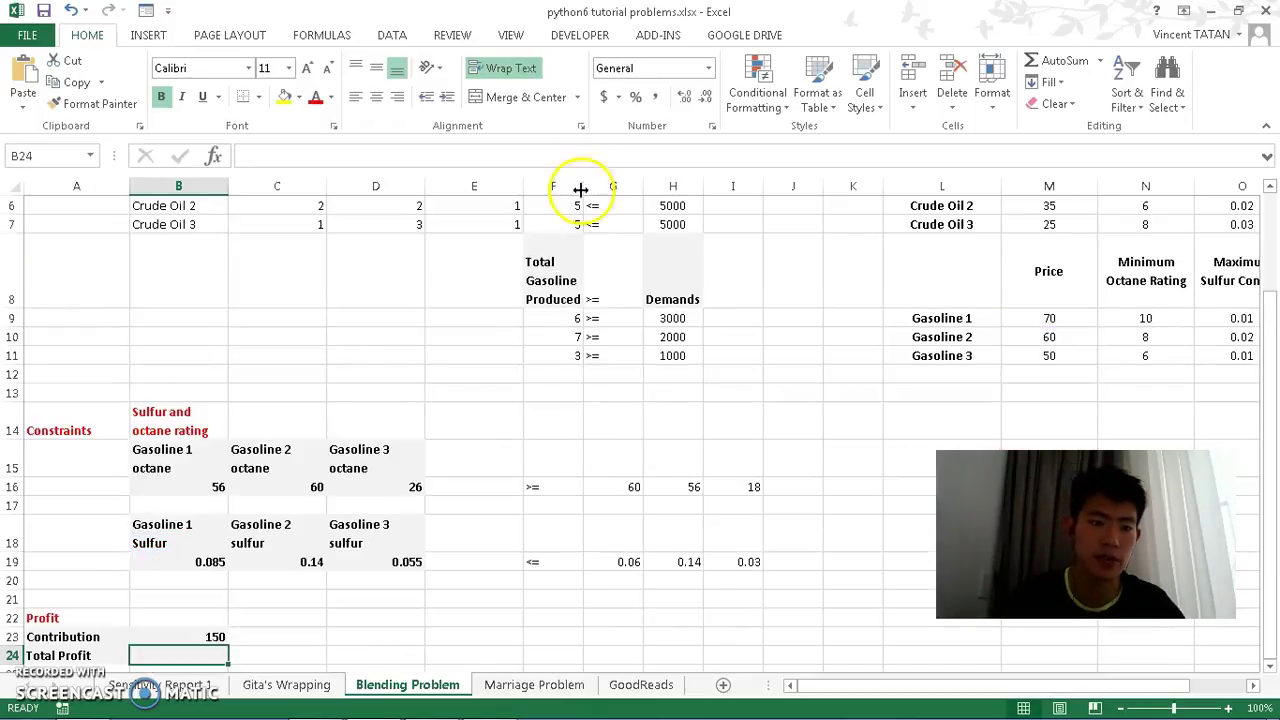
Fill B23's contribution formula across to D23, giving 150, 175 and 75
left_click(200, 633)
left_click_drag(227, 647, 388, 656)
key("Down")
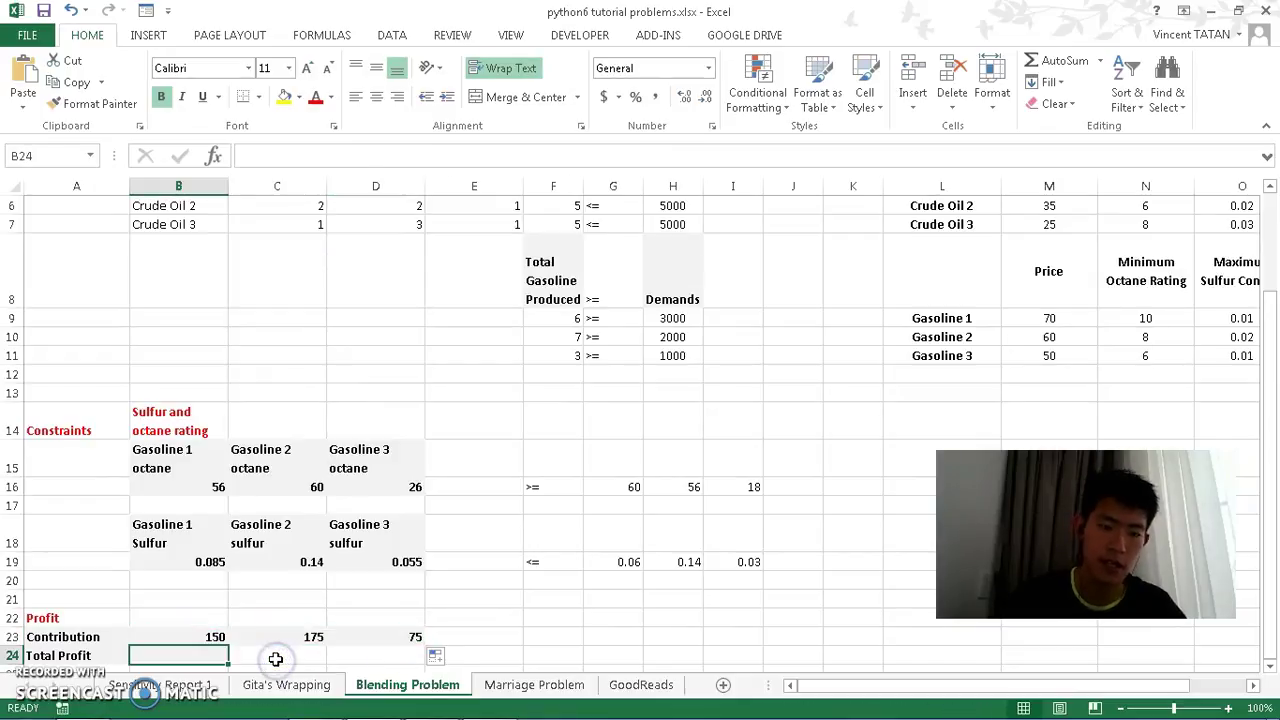
Enter =SUM(B23:D23) in B24 for a Total Profit of 400
type("=sum(")
key("Up")
key("shift+Right")
key("shift+Right")
key("shift+Right")
key("shift+Left")
key("Return")
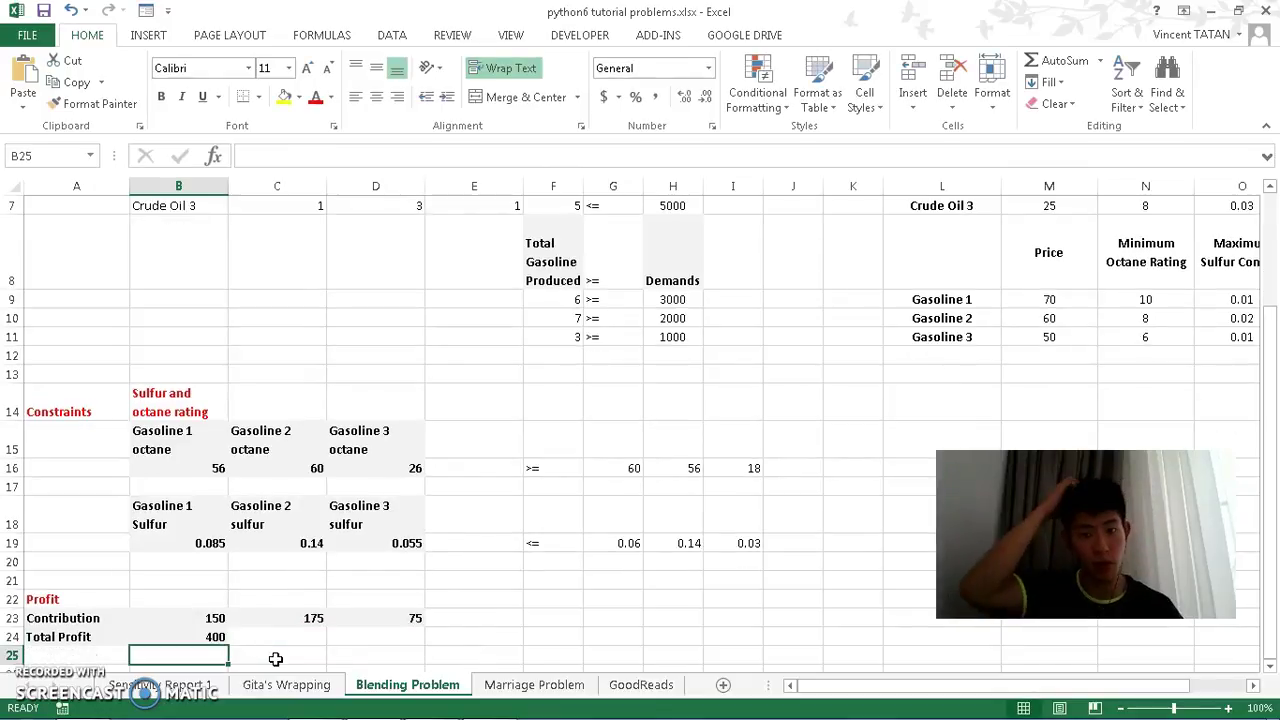
left_click_drag(1275, 530, 1275, 466)
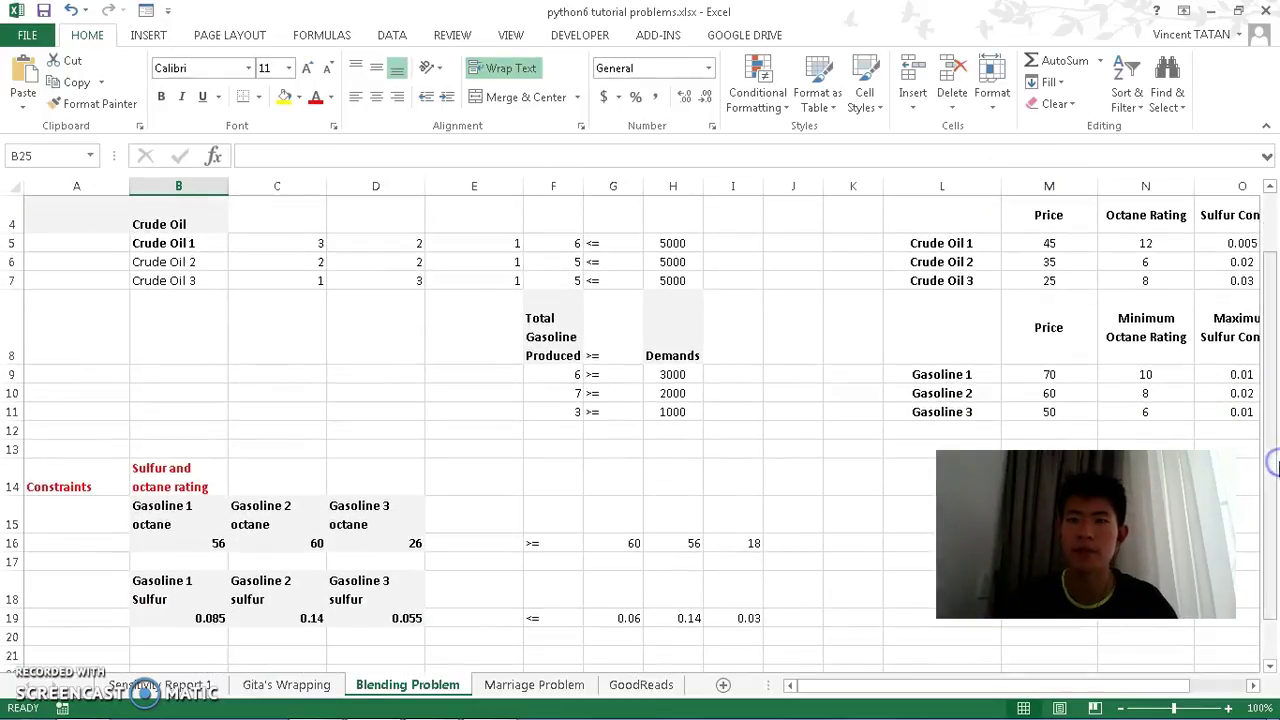
Set up Solver with objective B24 and changing variable cells $C$5:$E$7
left_click(372, 40)
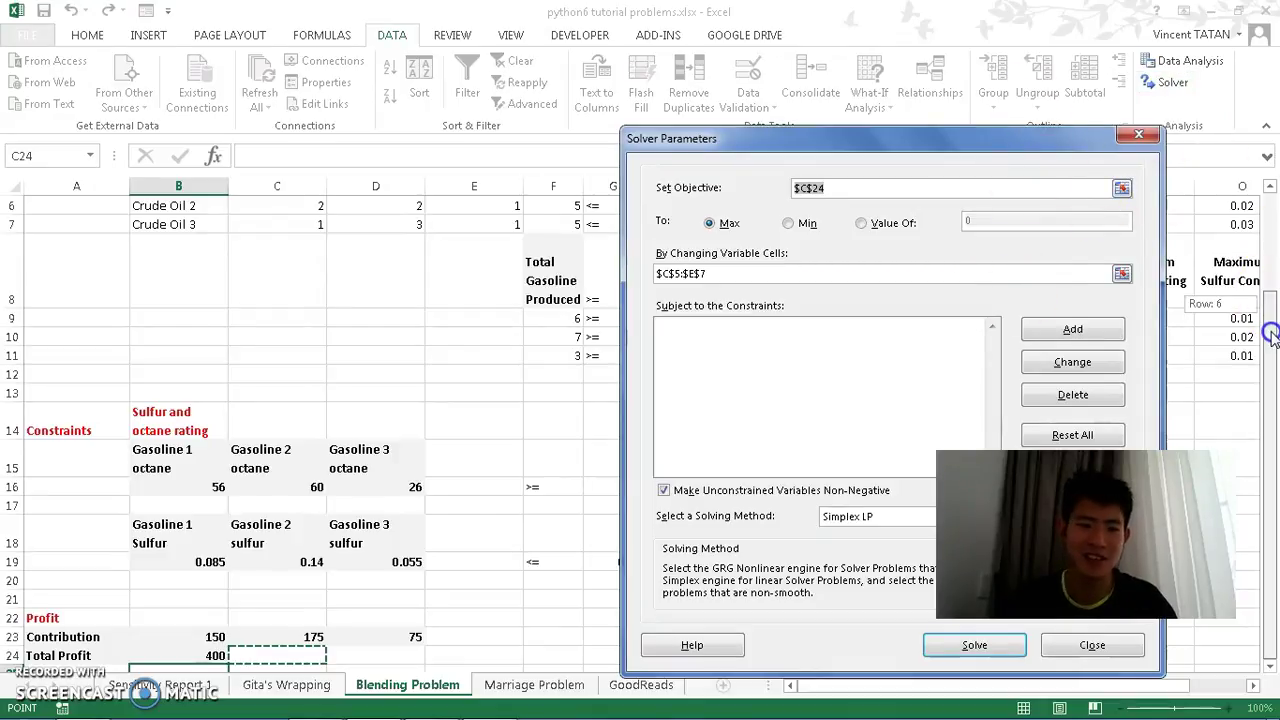
left_click(218, 653)
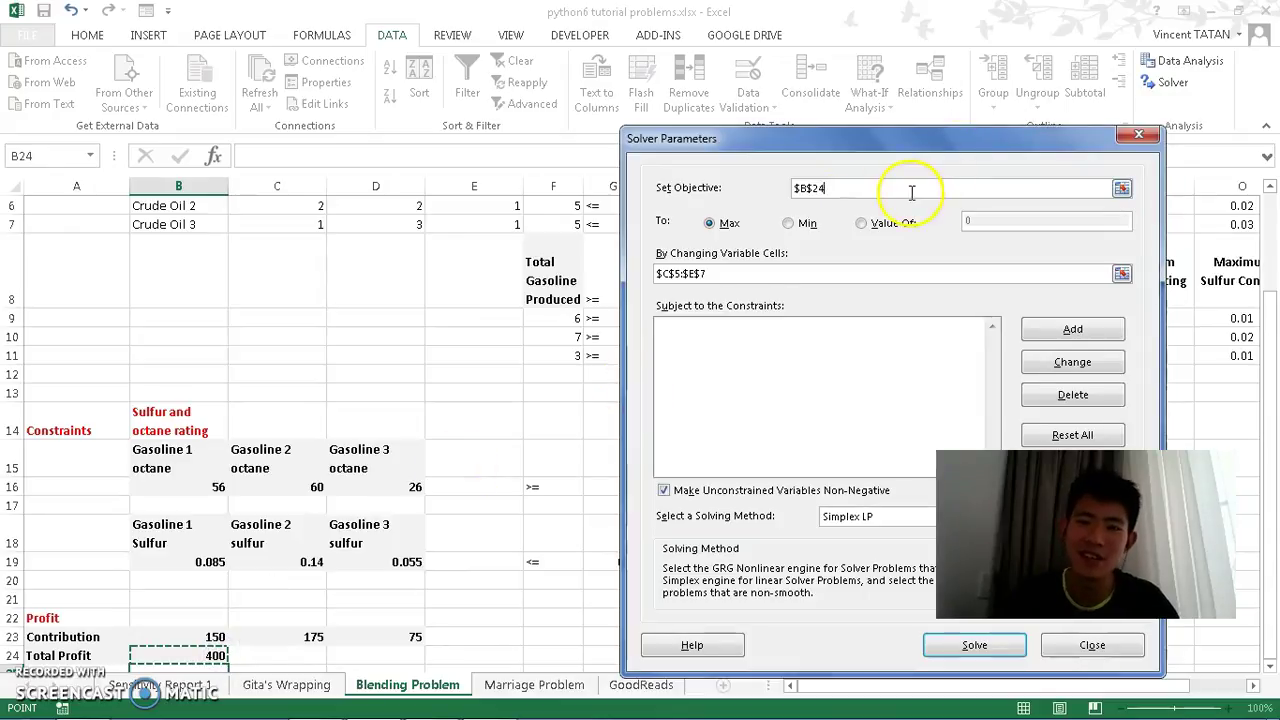
left_click(668, 268)
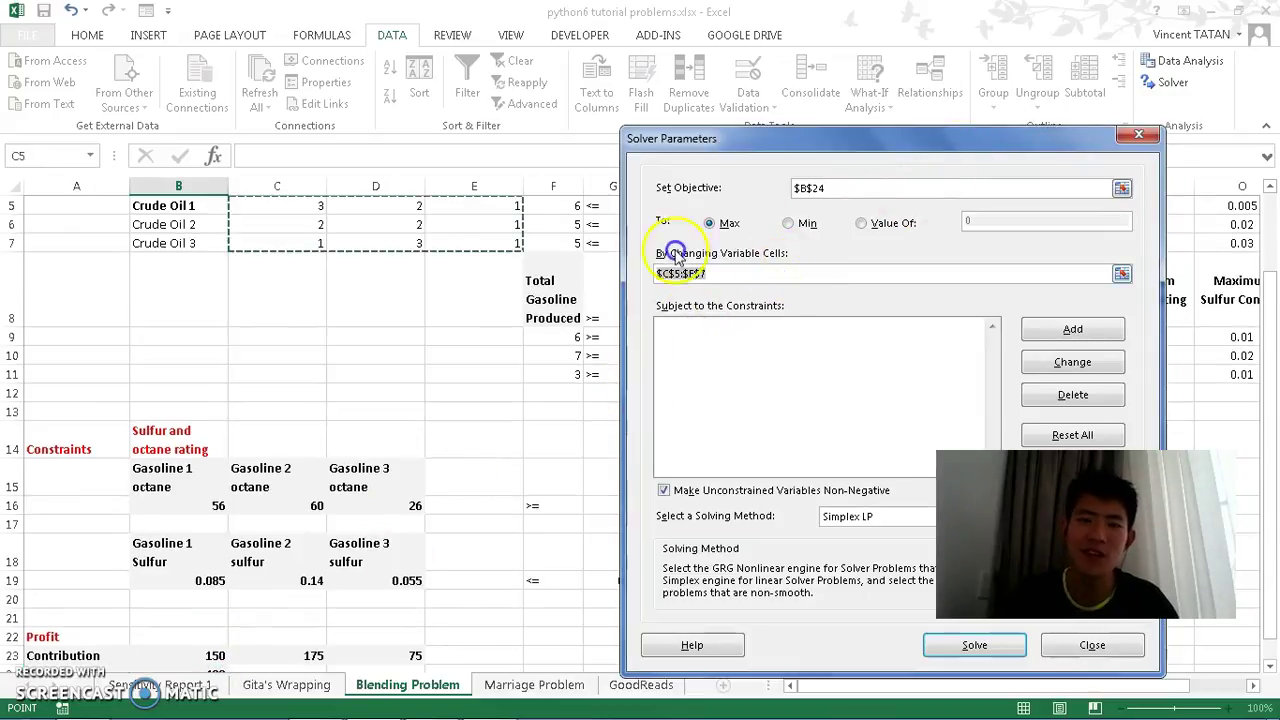
left_click_drag(1270, 332, 1272, 300)
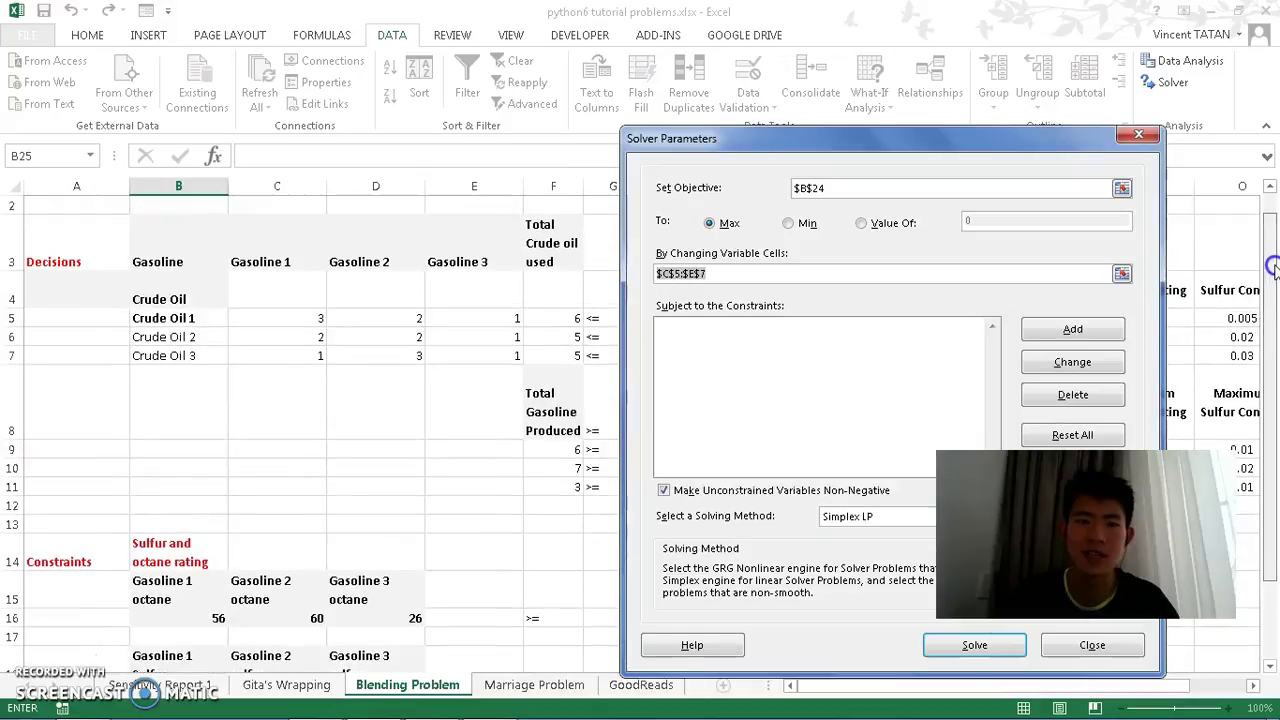
left_click_drag(290, 318, 469, 355)
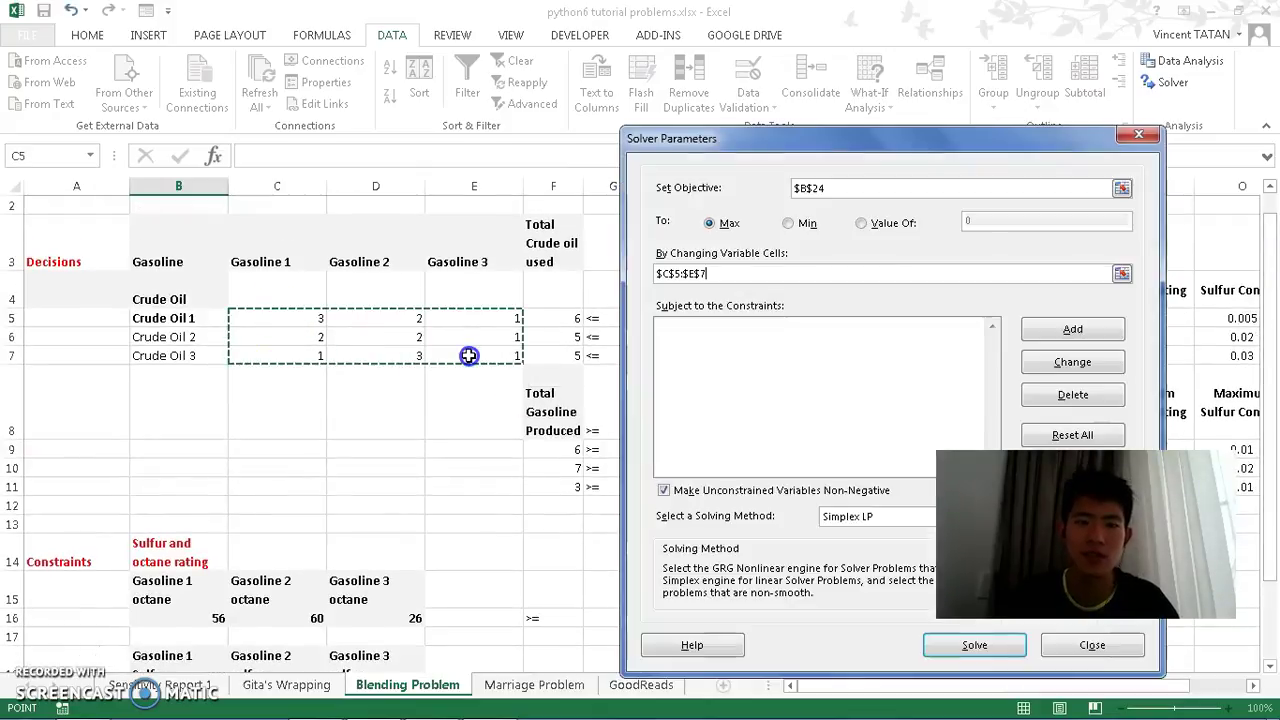
left_click(798, 349)
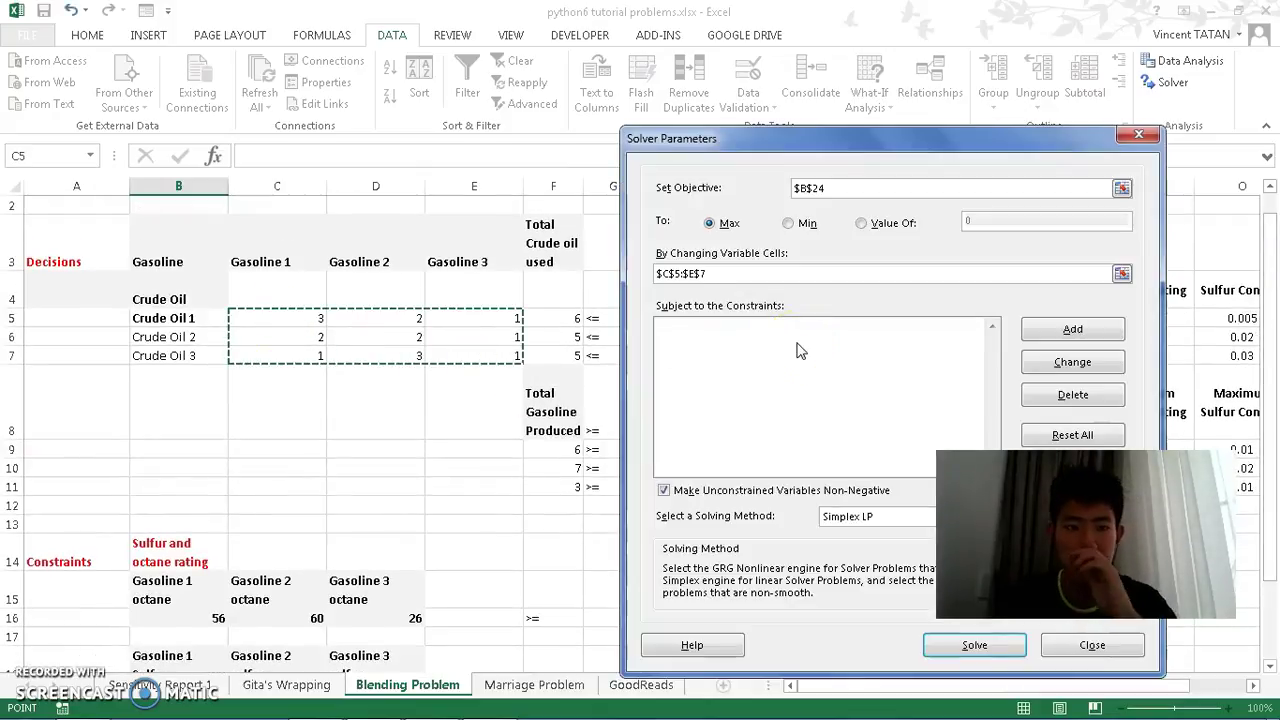
Add constraints F5:F7 <= H5:H7 for availability and F9:F11 >= H9:H11 for demand
left_click(1108, 328)
left_click_drag(548, 316, 561, 356)
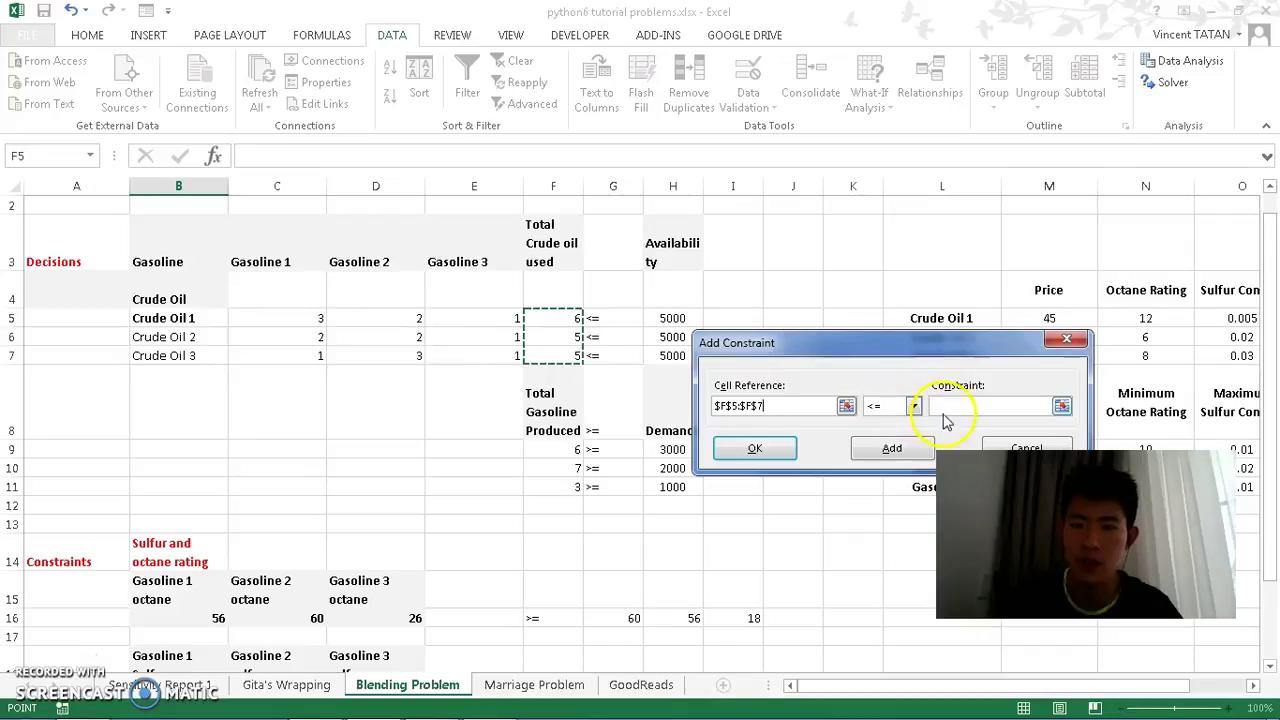
left_click(986, 405)
left_click_drag(668, 318, 668, 354)
left_click(891, 448)
left_click_drag(565, 450, 575, 480)
left_click(943, 410)
left_click(913, 405)
left_click(908, 448)
left_click(953, 413)
left_click_drag(672, 449, 672, 487)
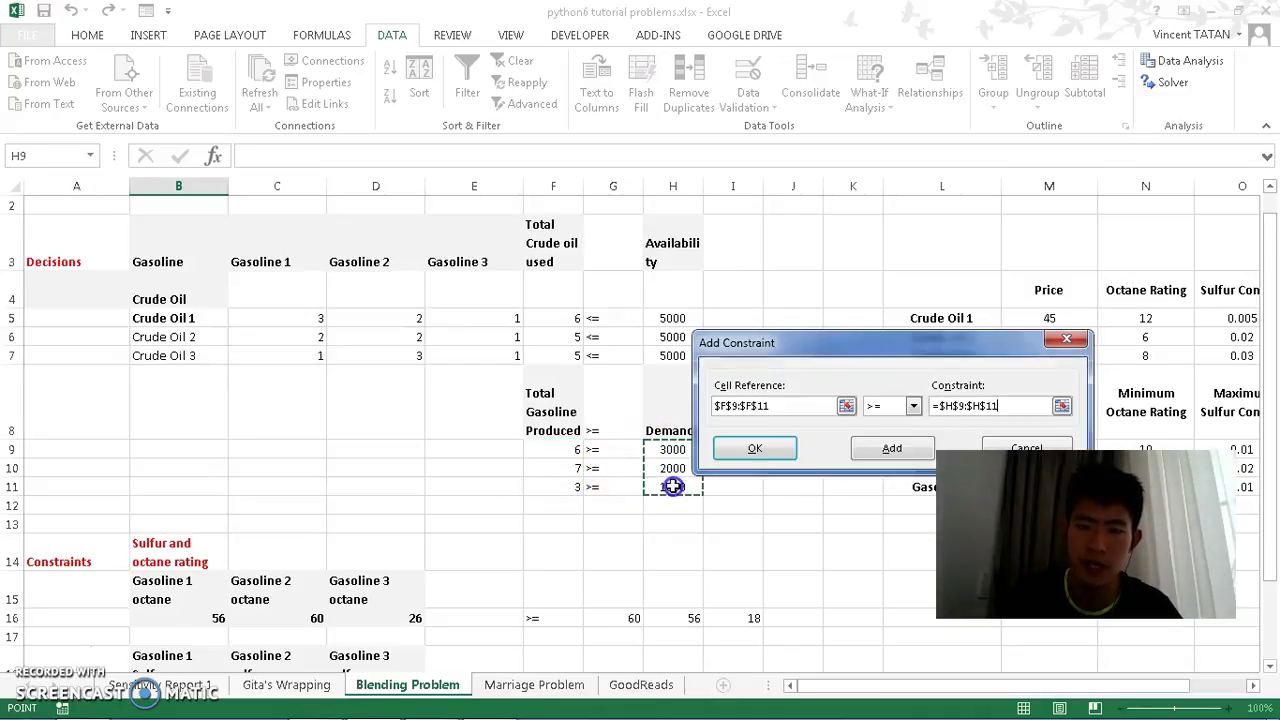
left_click(891, 448)
Add constraints B16:D16 >= G16:I16 for octane and B19:D19 <= G19:I19 for sulfur
left_click_drag(1264, 255, 1268, 354)
left_click(180, 489)
left_click_drag(180, 489, 374, 491)
left_click(884, 408)
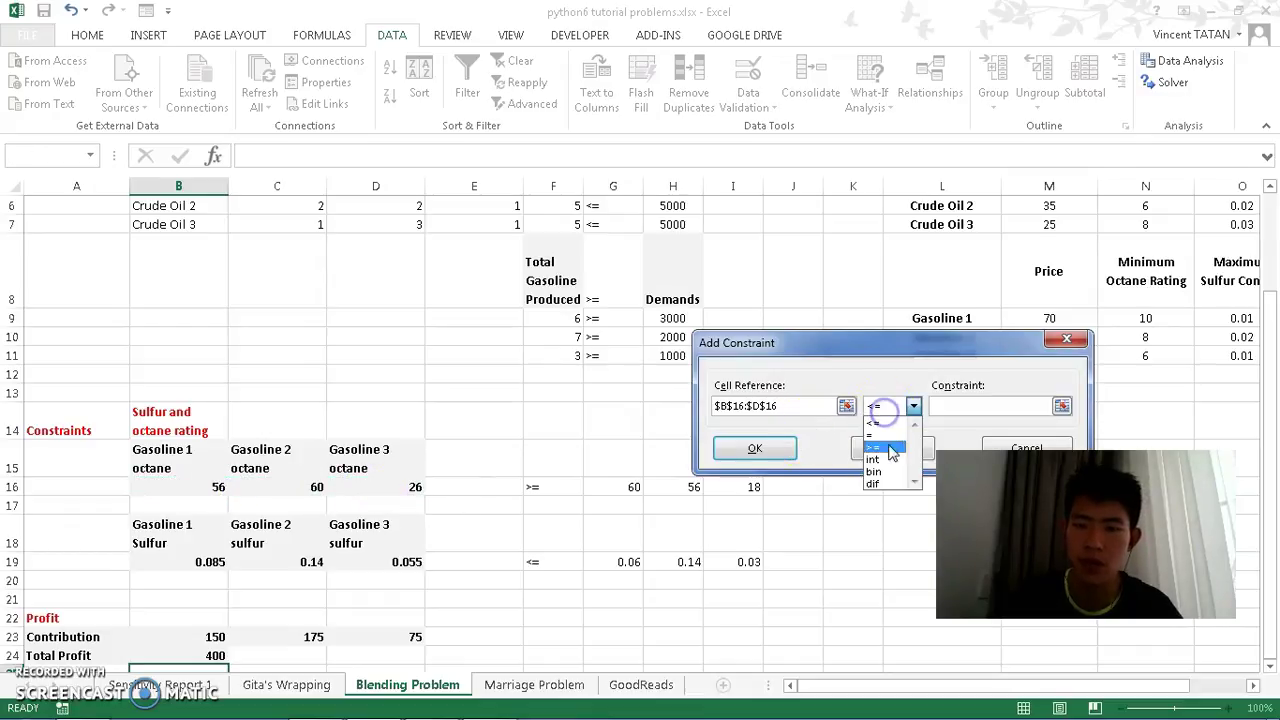
left_click(893, 448)
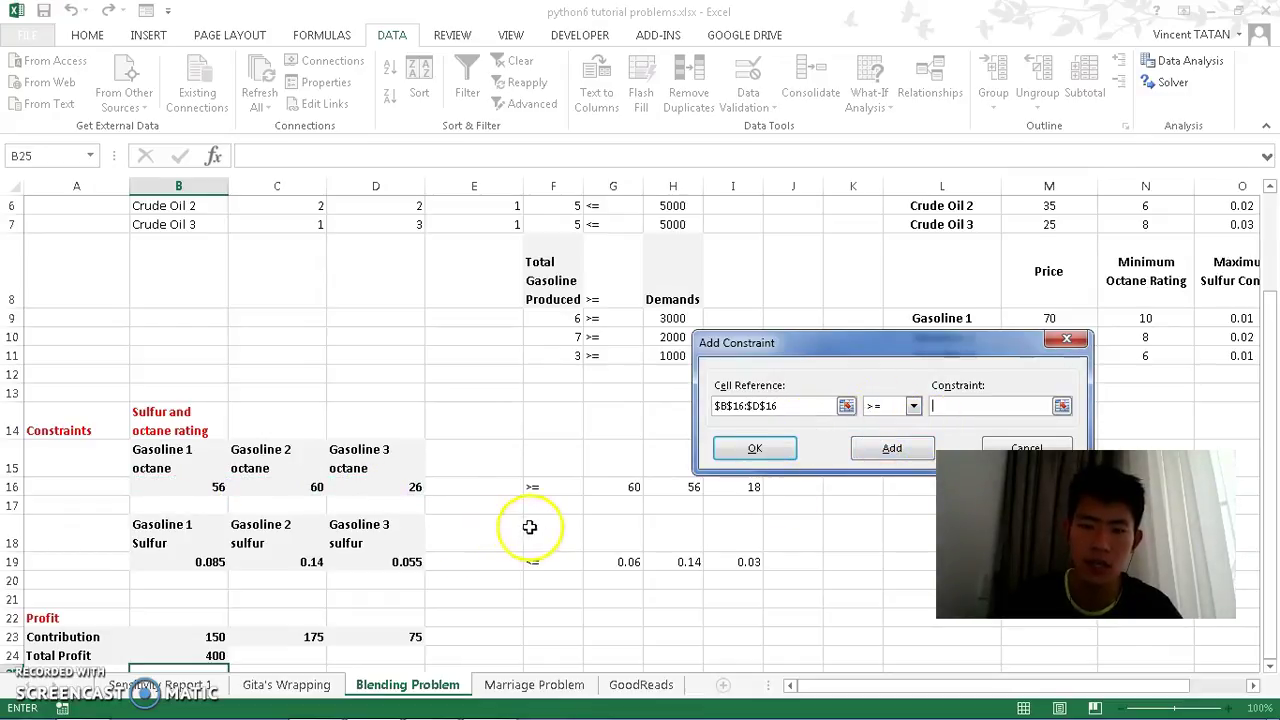
left_click_drag(695, 480, 739, 483)
left_click(880, 449)
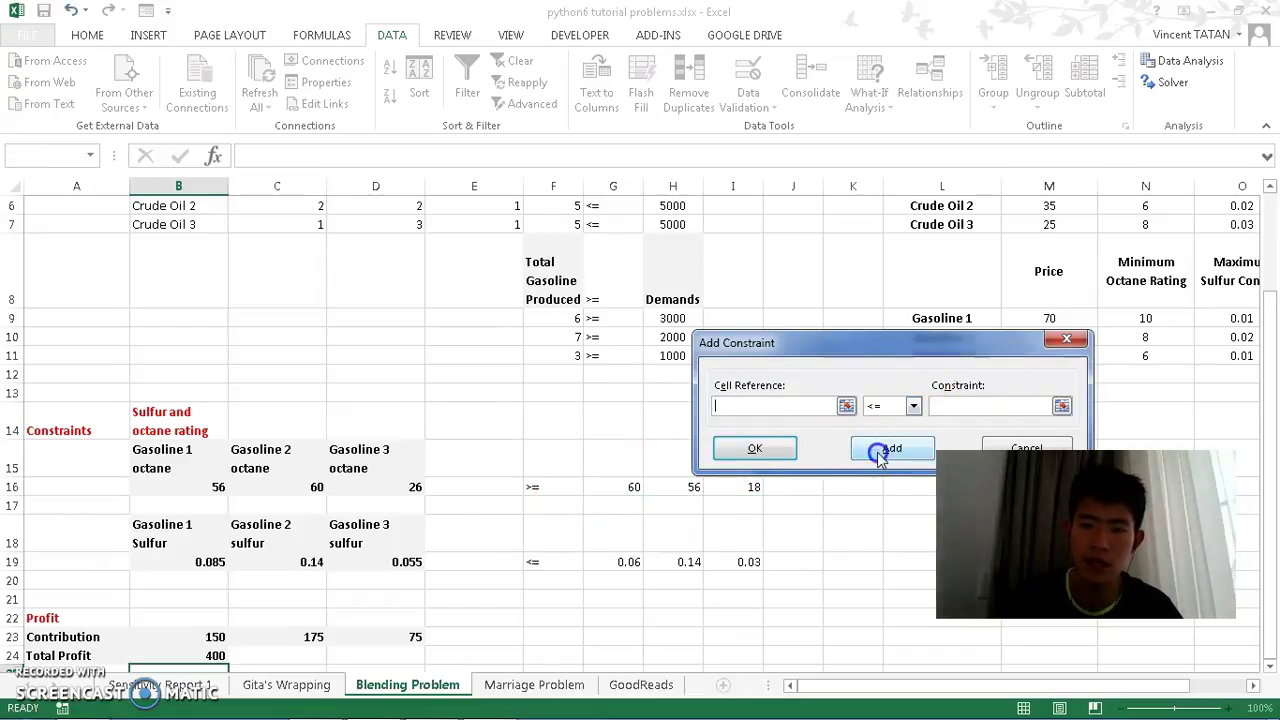
left_click_drag(206, 559, 364, 567)
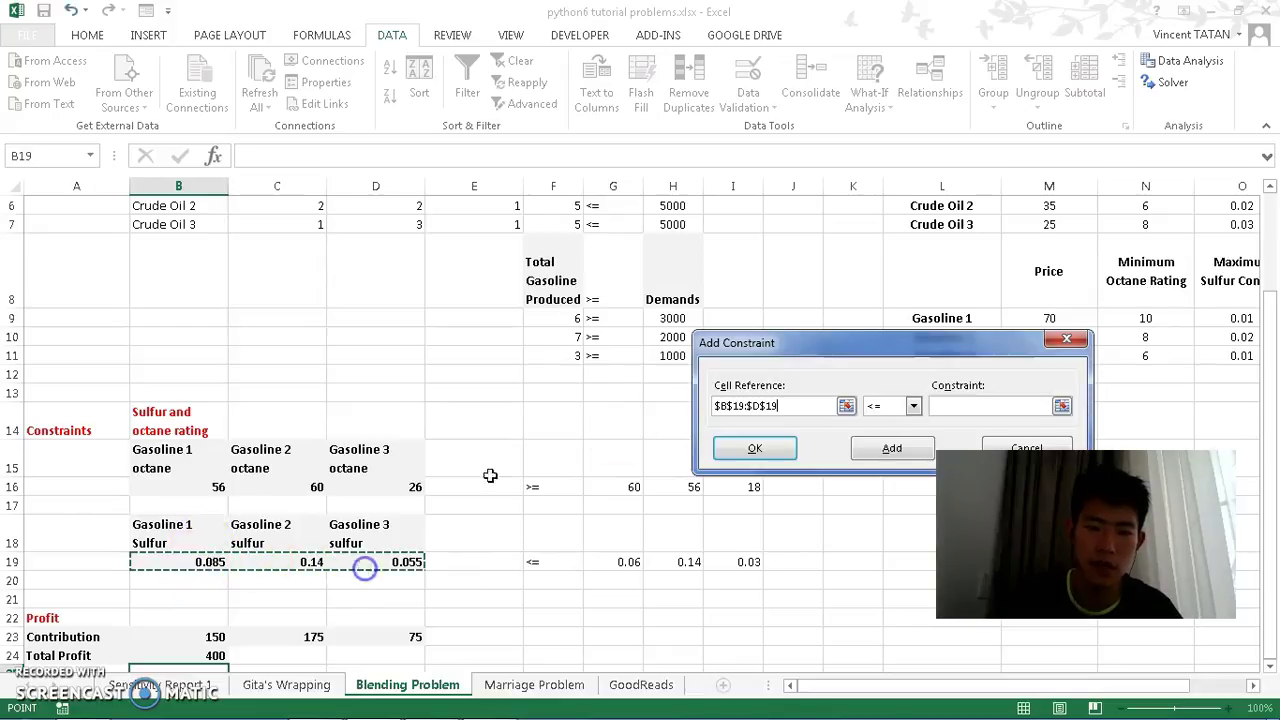
left_click(960, 403)
left_click_drag(634, 560, 721, 563)
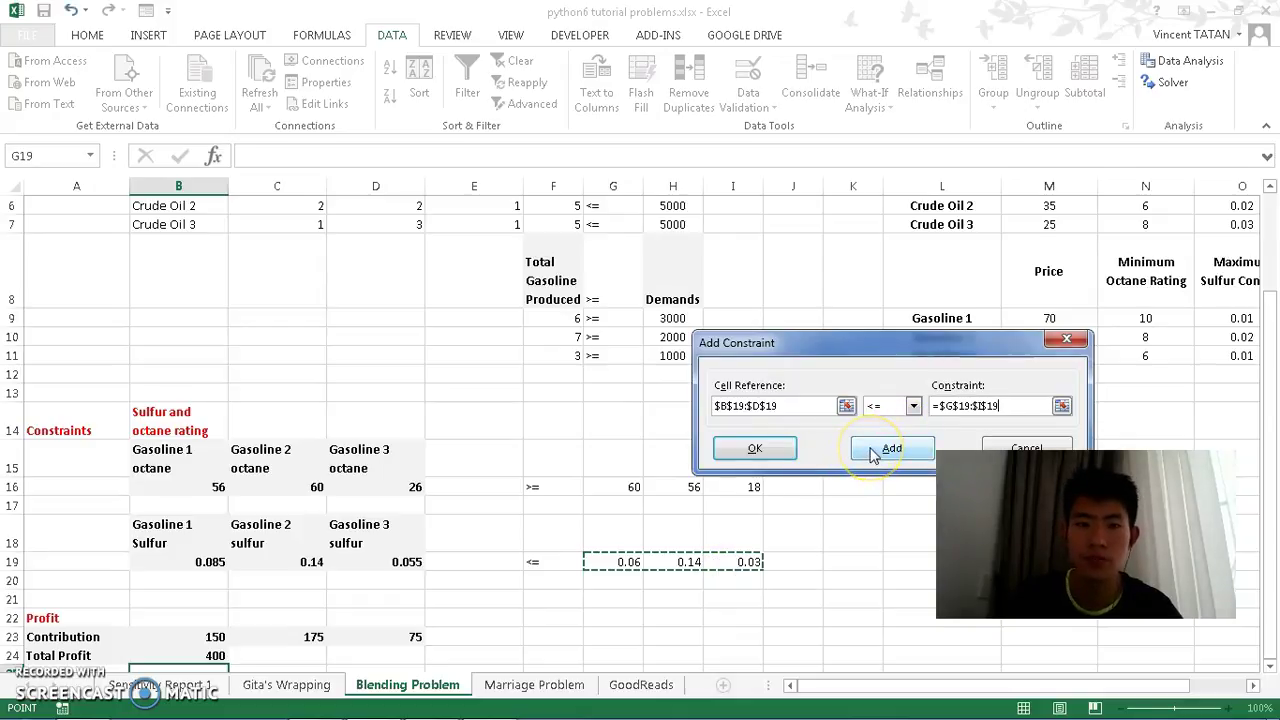
left_click(795, 448)
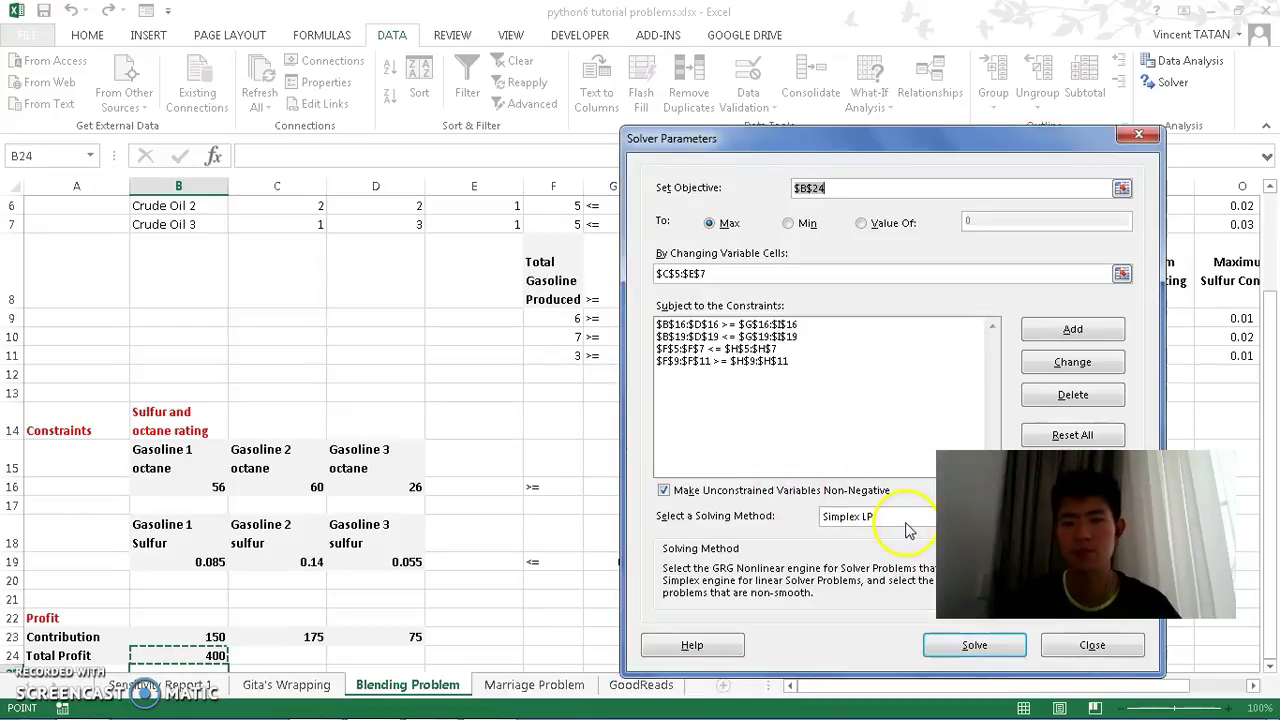
Solve the model and keep Solver's solution, reaching a Total Profit of 337500
left_click(966, 646)
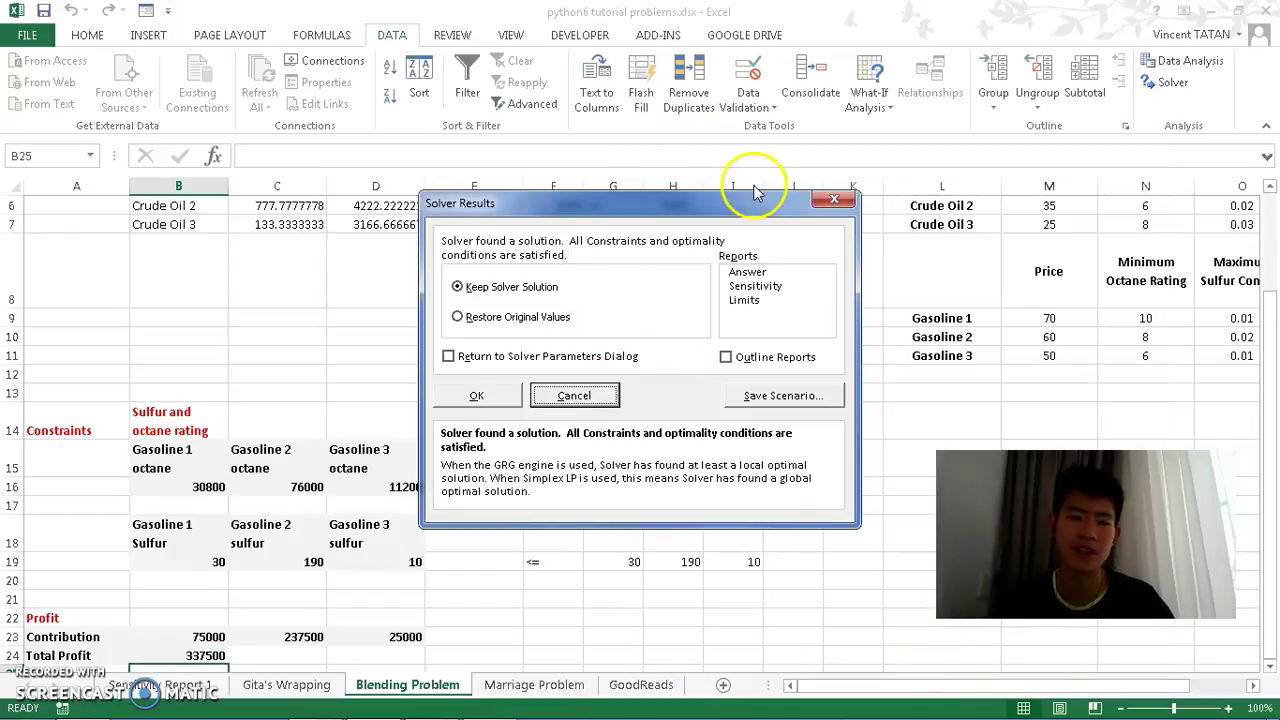
left_click(488, 400)
left_click_drag(1268, 400, 1274, 296)
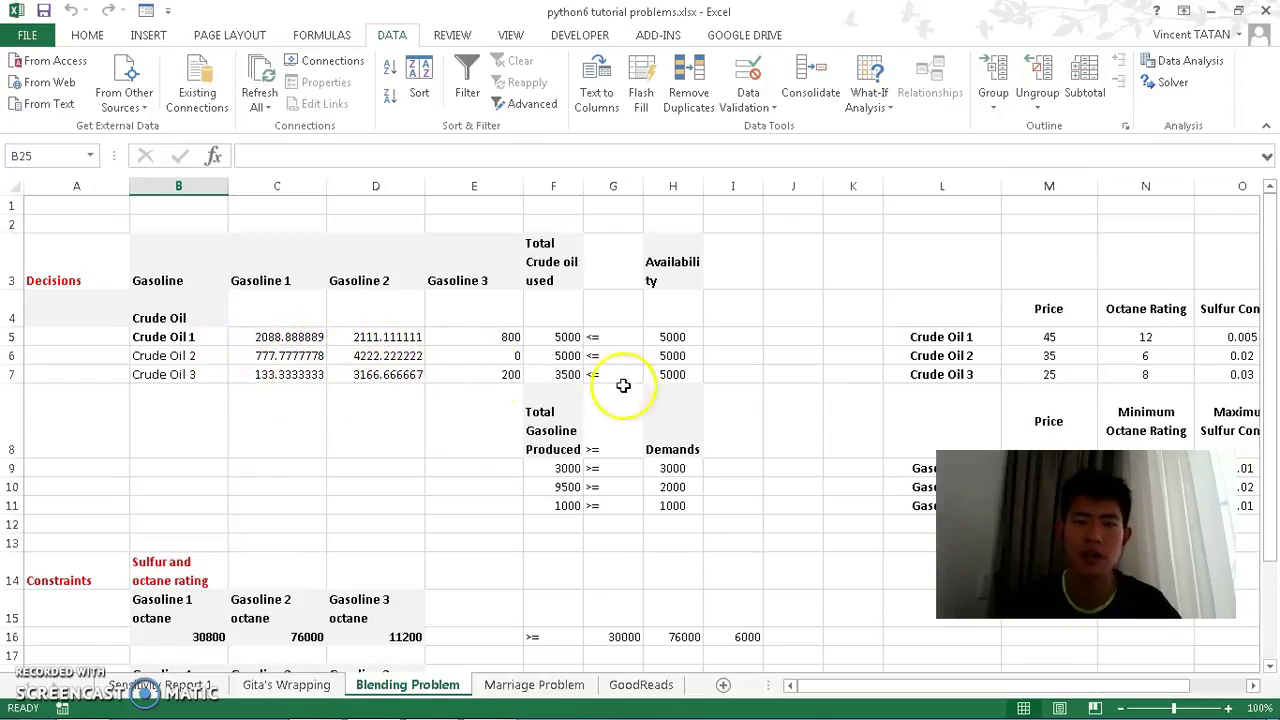
left_click(677, 489)
left_click(680, 505)
key("Down")
key("Left")
key("Down")
key("Down")
key("Down")
key("Down")
key("Up")
key("Up")
key("Up")
key("Left")
key("Down")
key("Down")
key("Down")
key("Down")
key("Down")
key("Down")
key("Down")
key("Down")
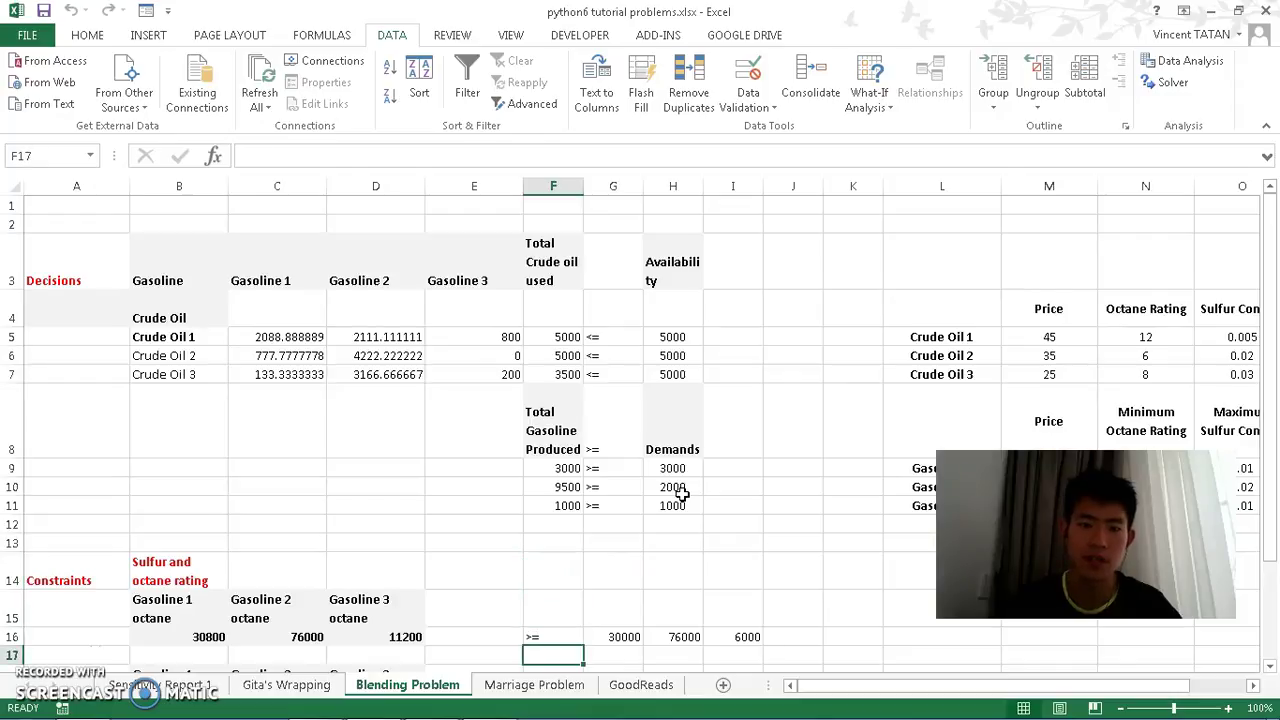
key("Left")
key("Left")
key("Left")
key("Down")
key("Down")
key("Down")
key("Down")
key("Down")
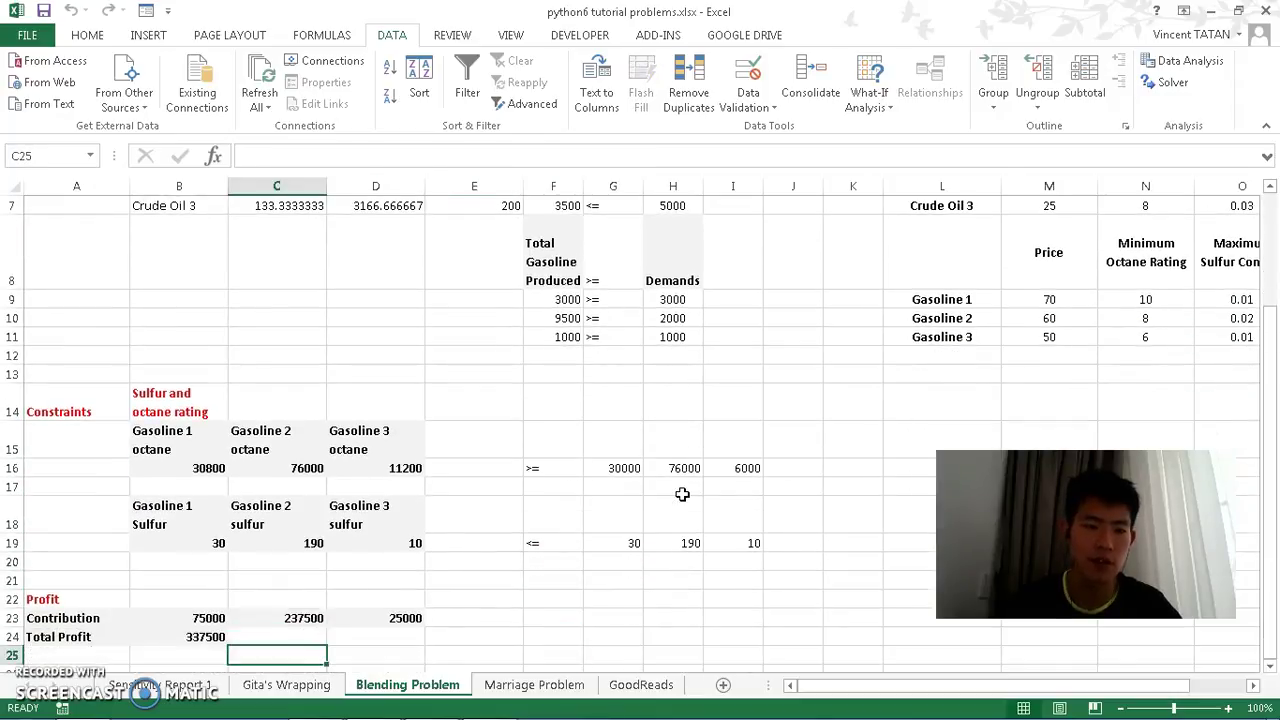
key("Left")
key("Up")
key("Up")
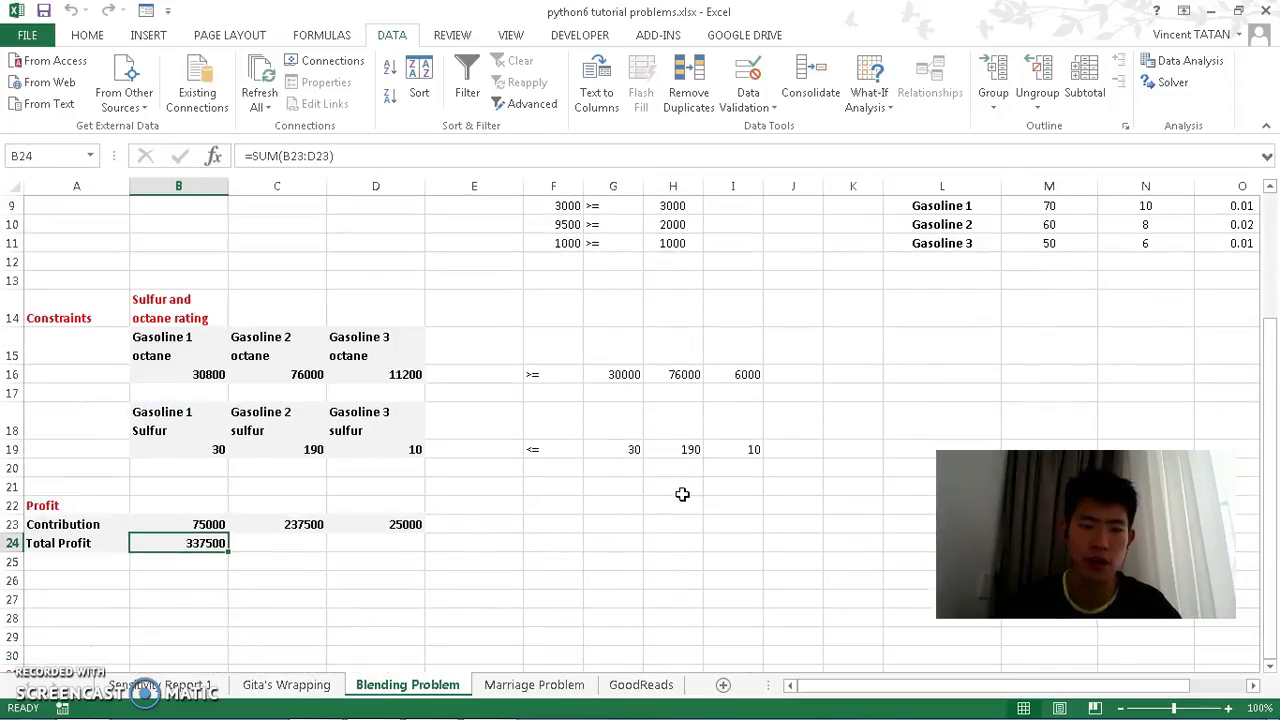
key("Left")
key("Up")
key("Up")
key("Right")
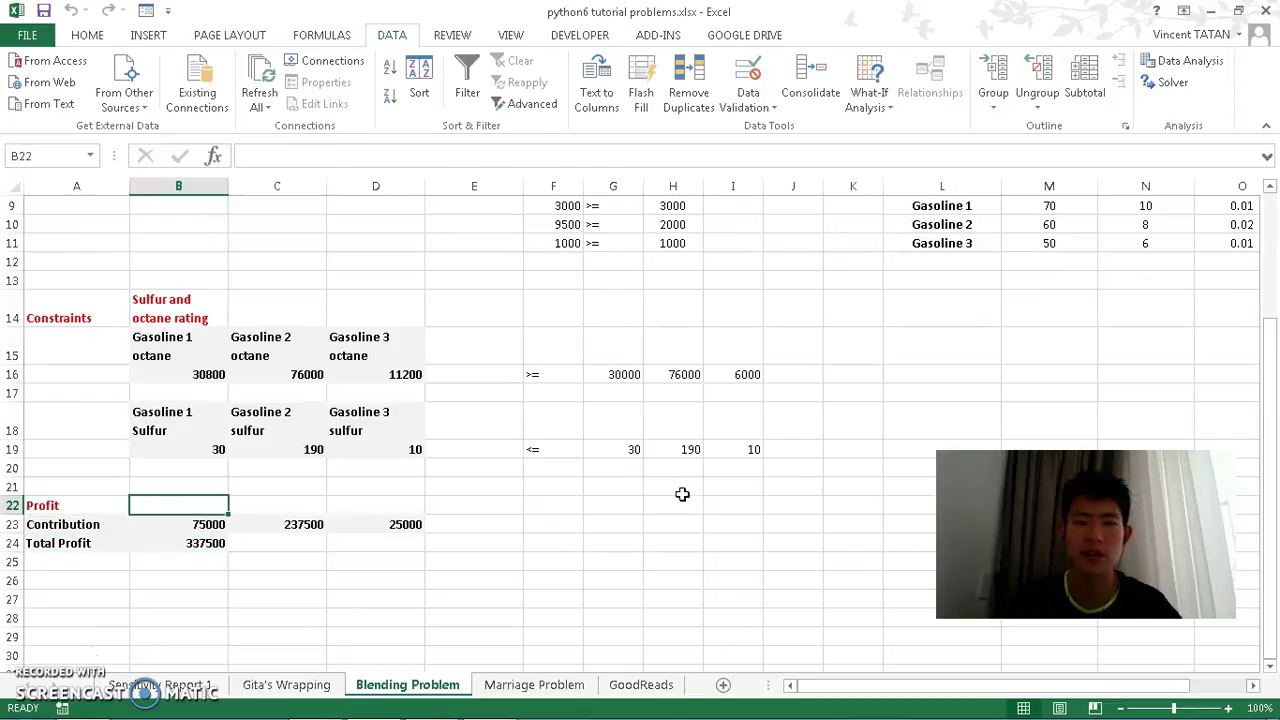
key("Down")
key("Down")
key("Up")
key("Up")
key("Up")
key("Up")
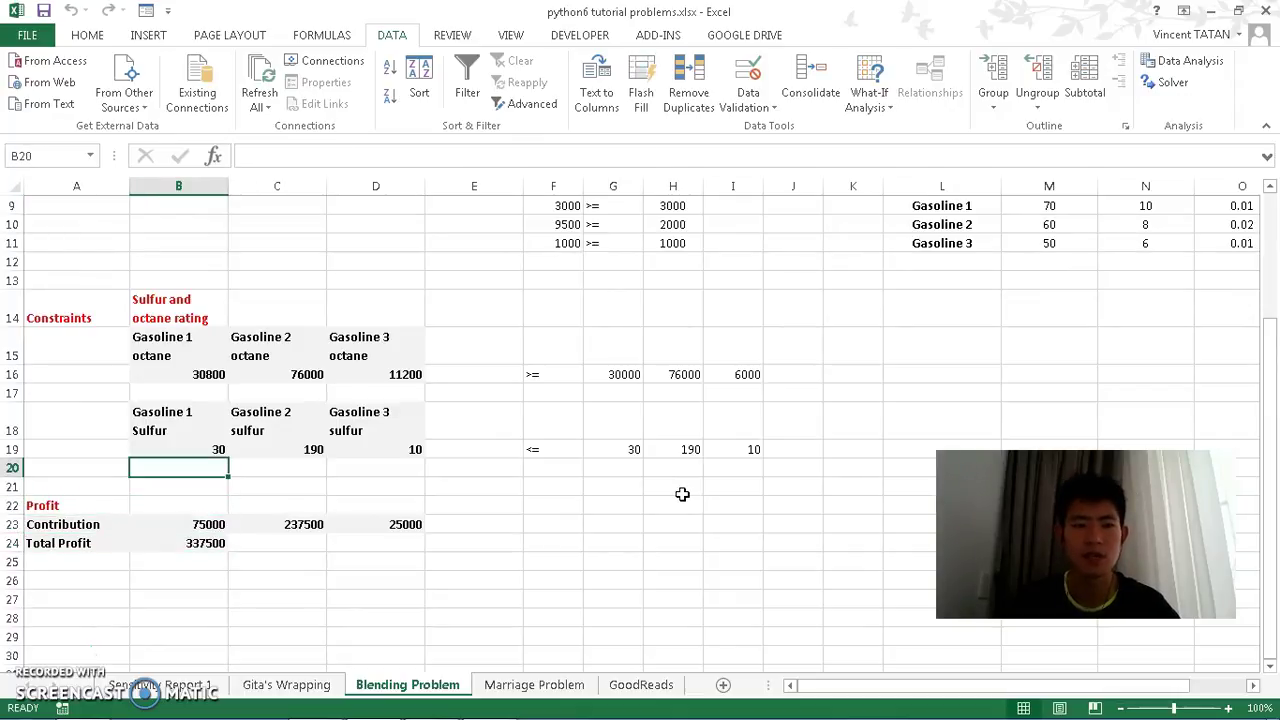
key("Up")
key("Up")
key("Up")
key("Up")
key("Up")
key("Up")
key("Up")
key("Up")
key("Up")
key("Up")
key("Up")
key("Up")
key("Up")
key("Up")
key("Up")
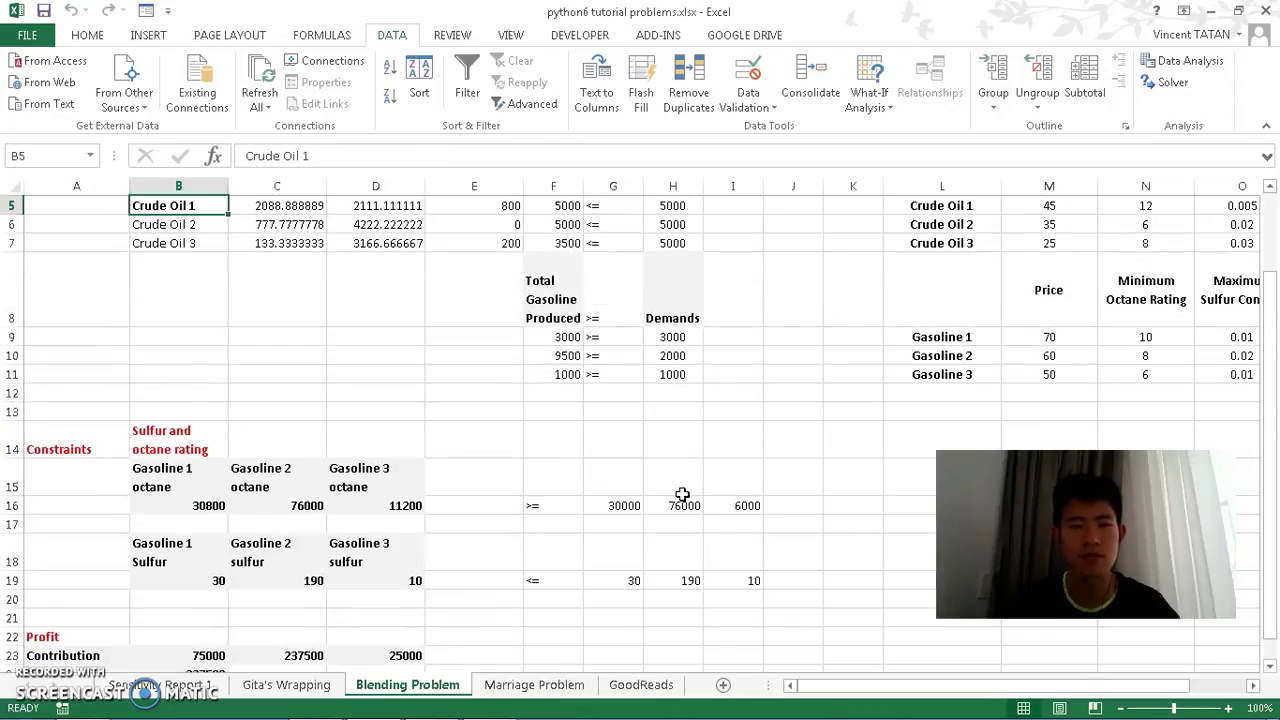
key("Right")
key("Up")
key("Up")
key("Right")
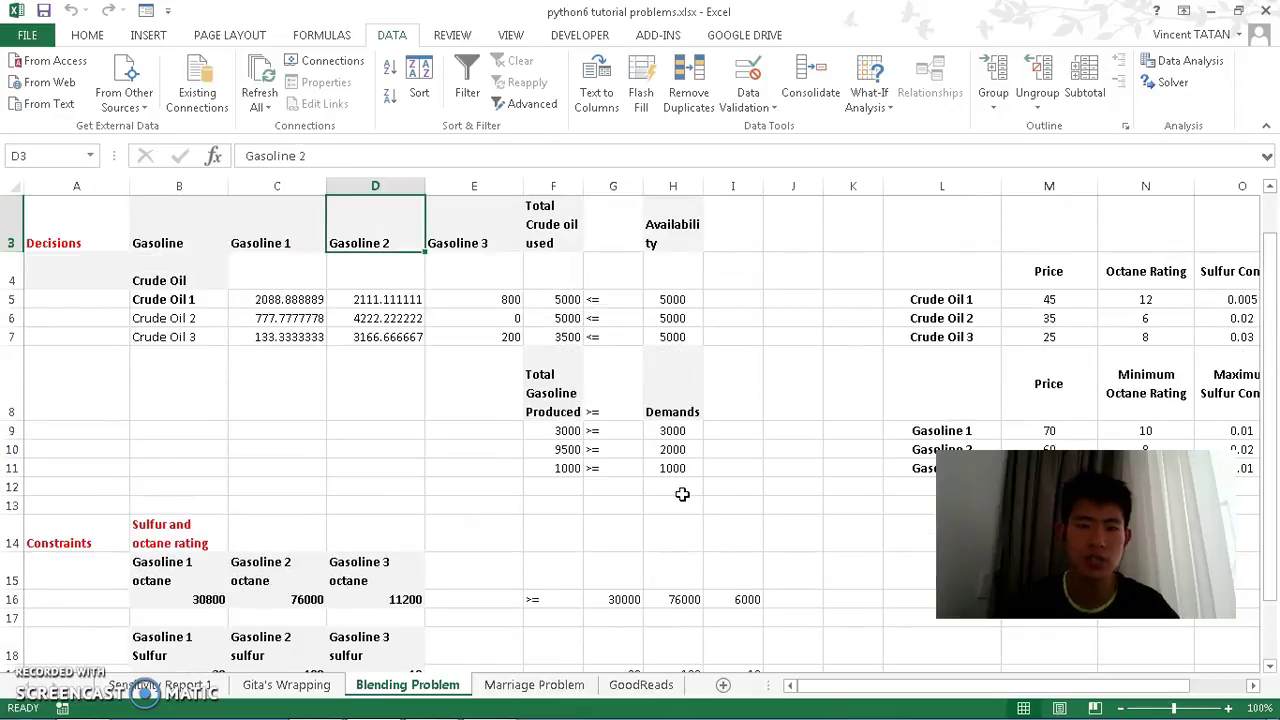
key("Down")
key("Down")
key("Down")
key("Down")
key("Down")
key("Down")
key("Down")
key("Down")
key("Down")
key("Down")
key("Down")
key("Up")
key("Up")
key("Up")
key("Up")
key("Up")
key("Up")
key("Up")
key("Up")
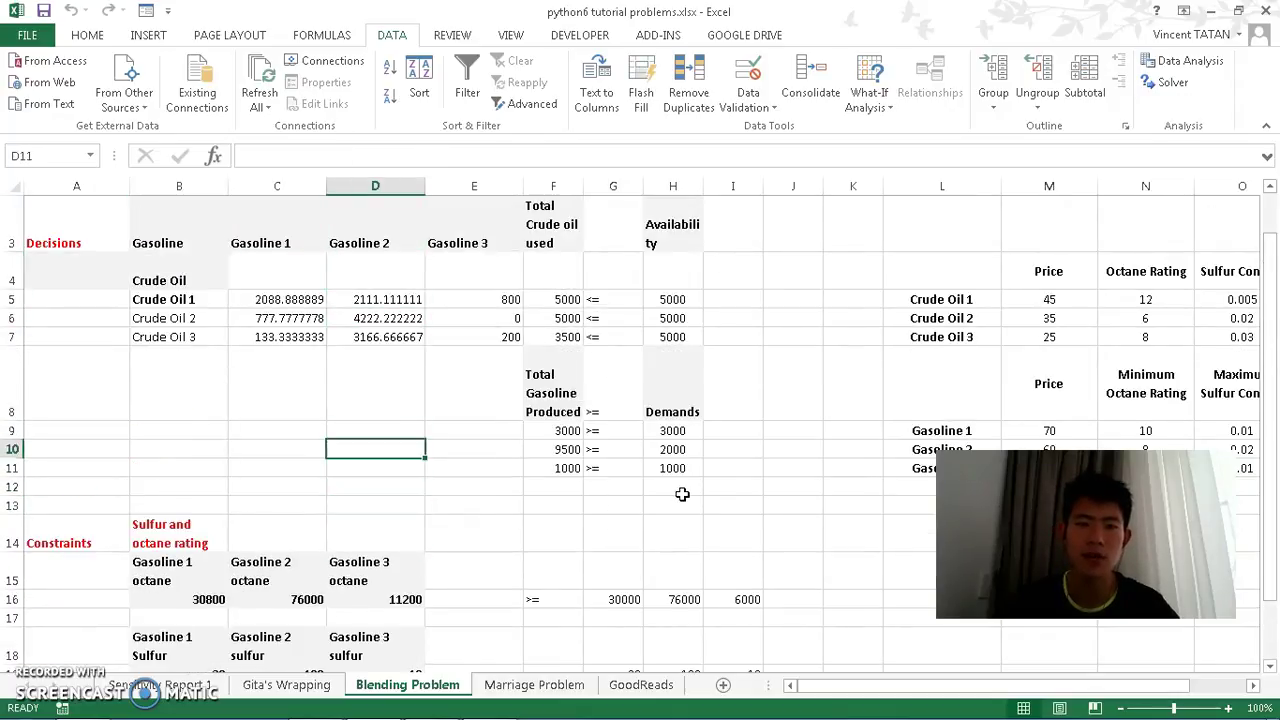
key("Left")
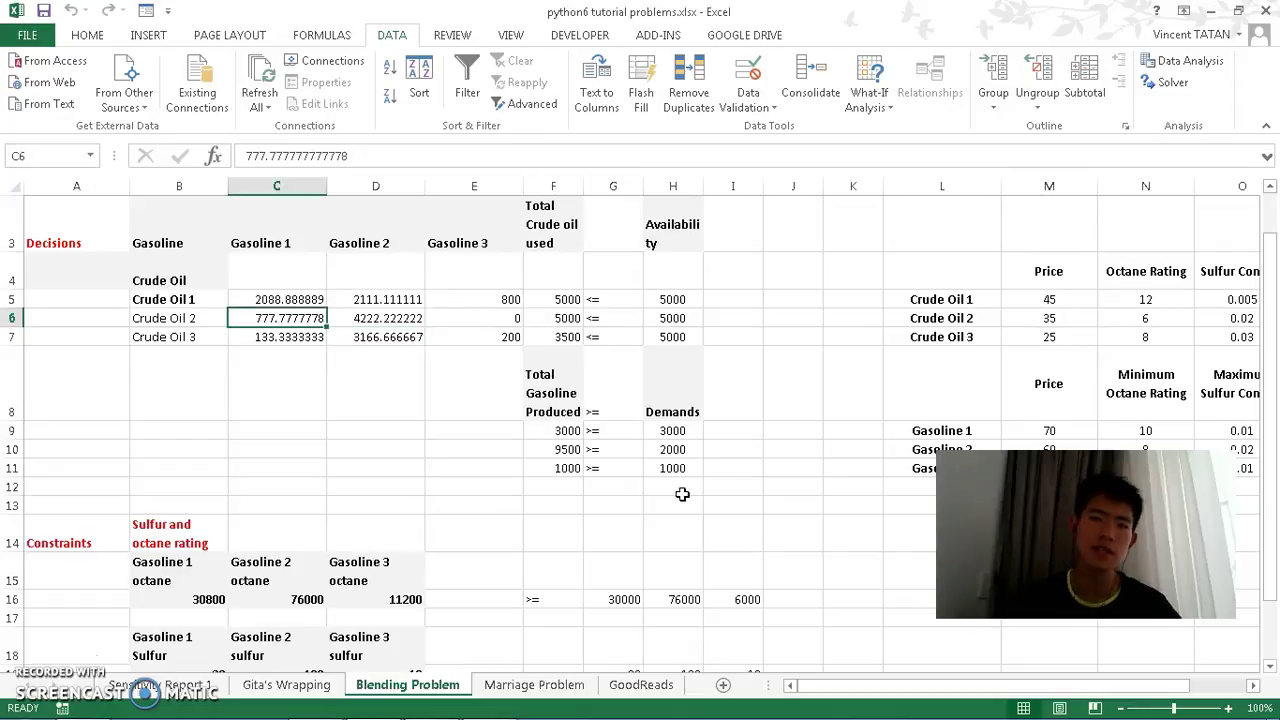
Add an int constraint on the blend amounts $C$5:$E$7 in Solver
left_click(1172, 82)
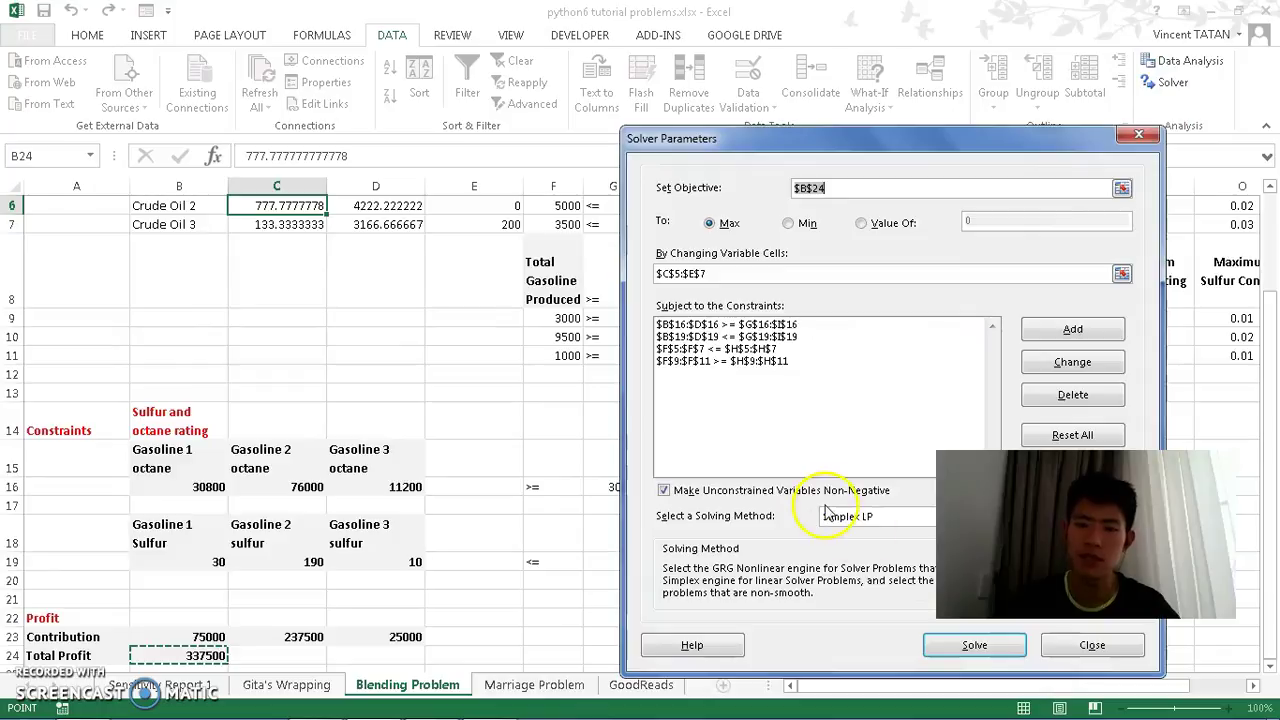
left_click(1072, 330)
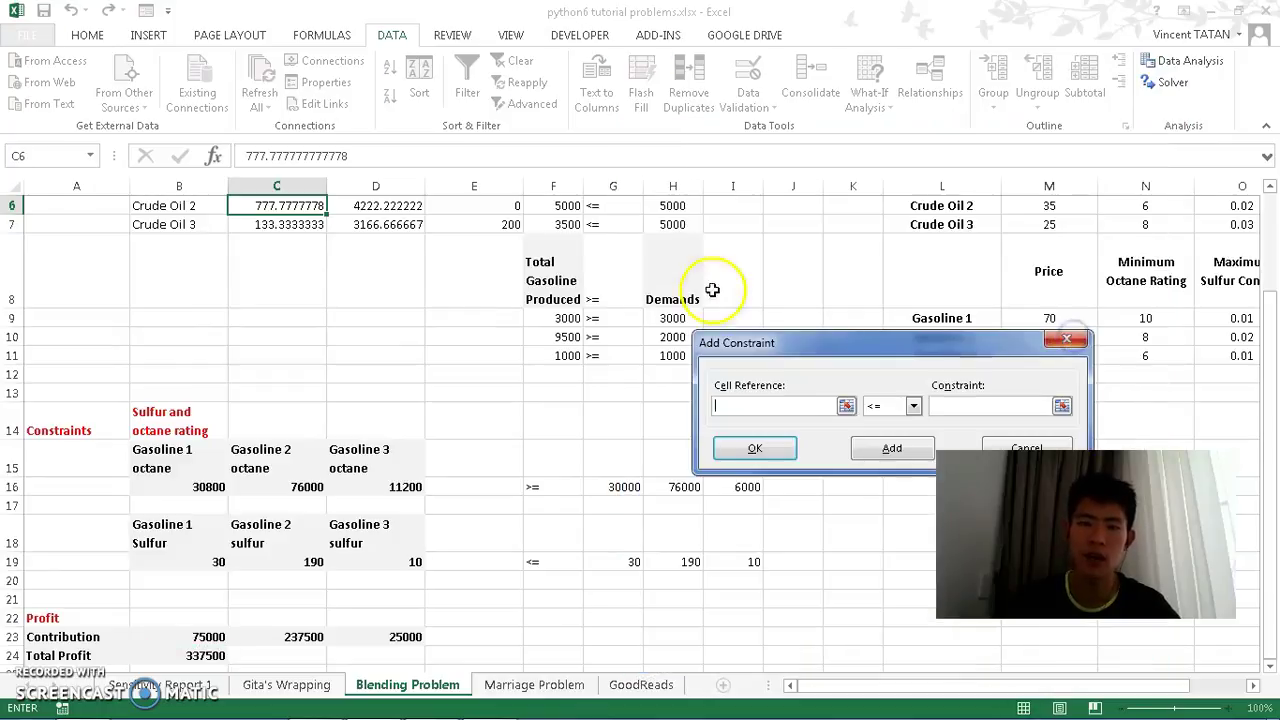
left_click_drag(435, 224, 310, 303)
left_click(913, 406)
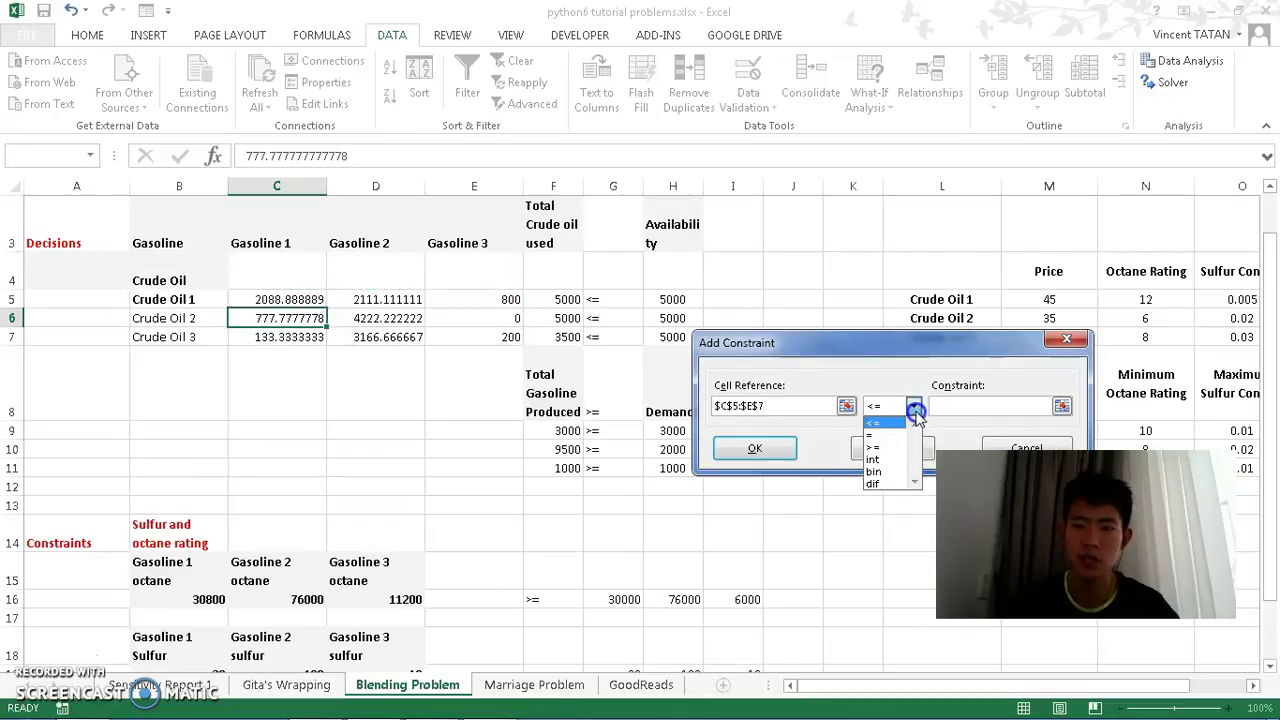
left_click(885, 462)
left_click(893, 452)
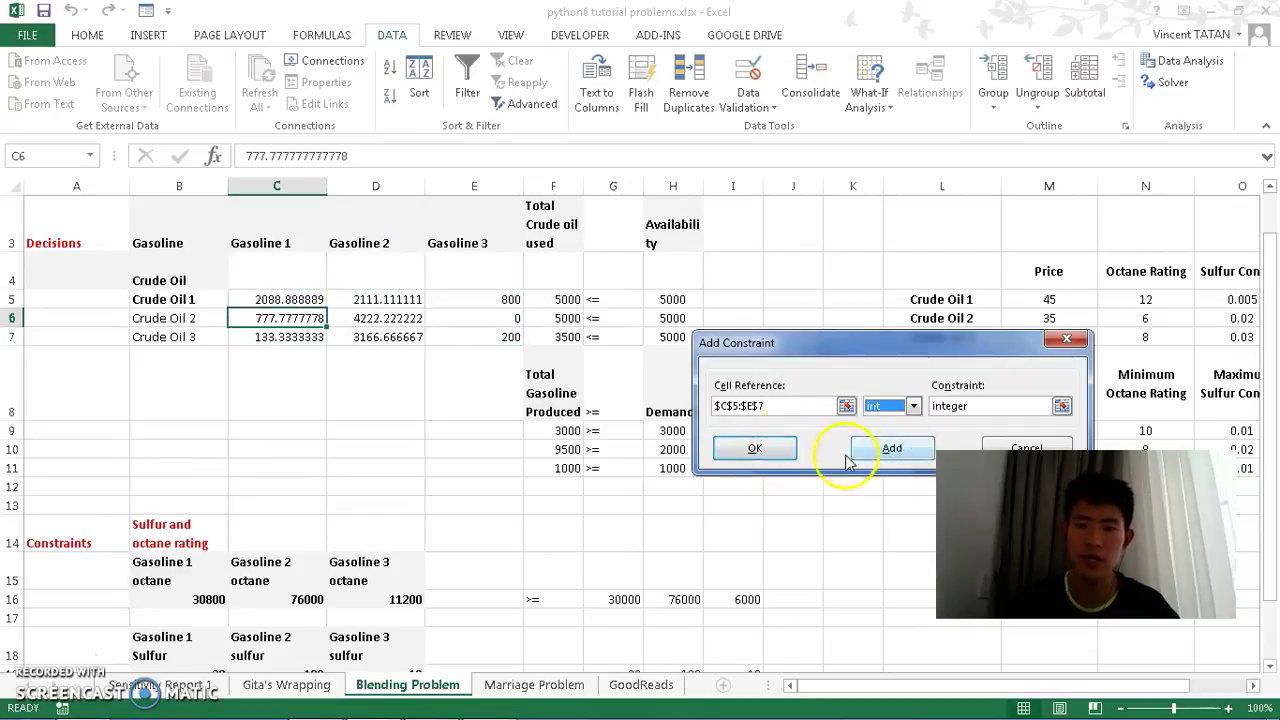
left_click(748, 452)
Re-solve and keep the integer solution, with Total Profit still 337500
left_click(970, 641)
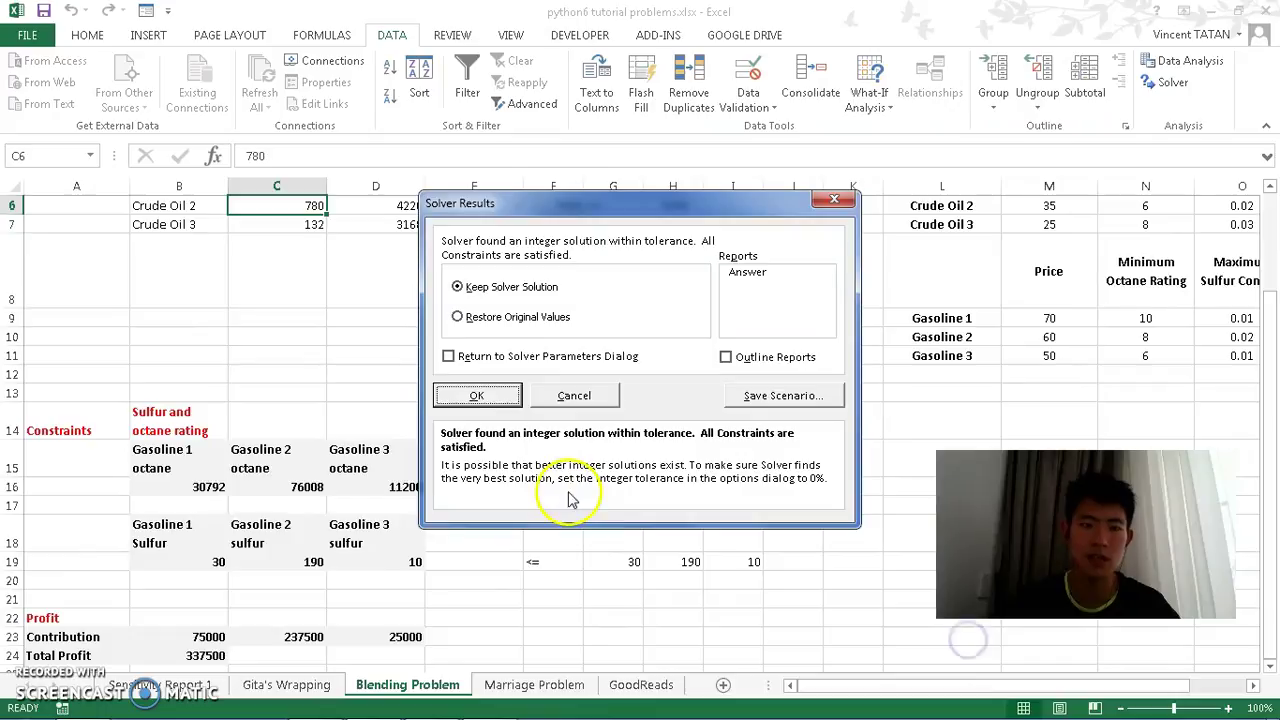
left_click(510, 399)
left_click(420, 343)
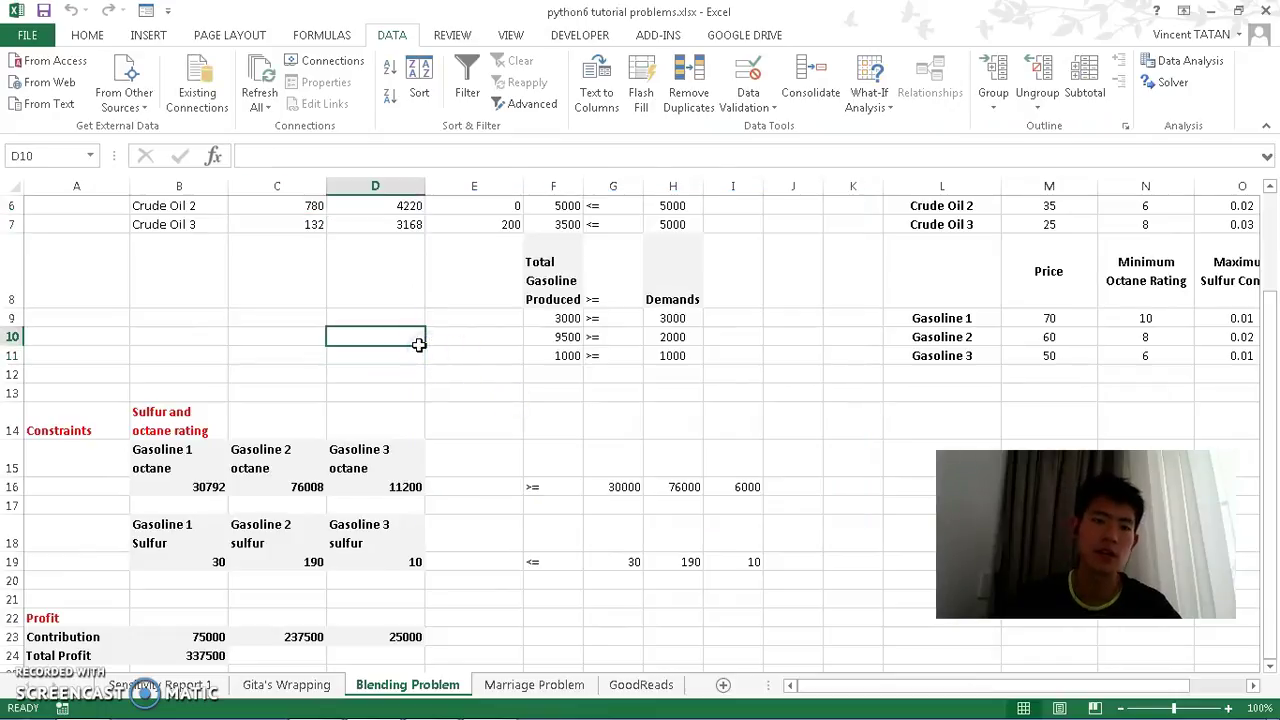
key("Up")
key("Up")
key("Up")
key("Up")
key("Up")
key("Up")
key("Up")
key("Up")
key("Down")
left_click(421, 352)
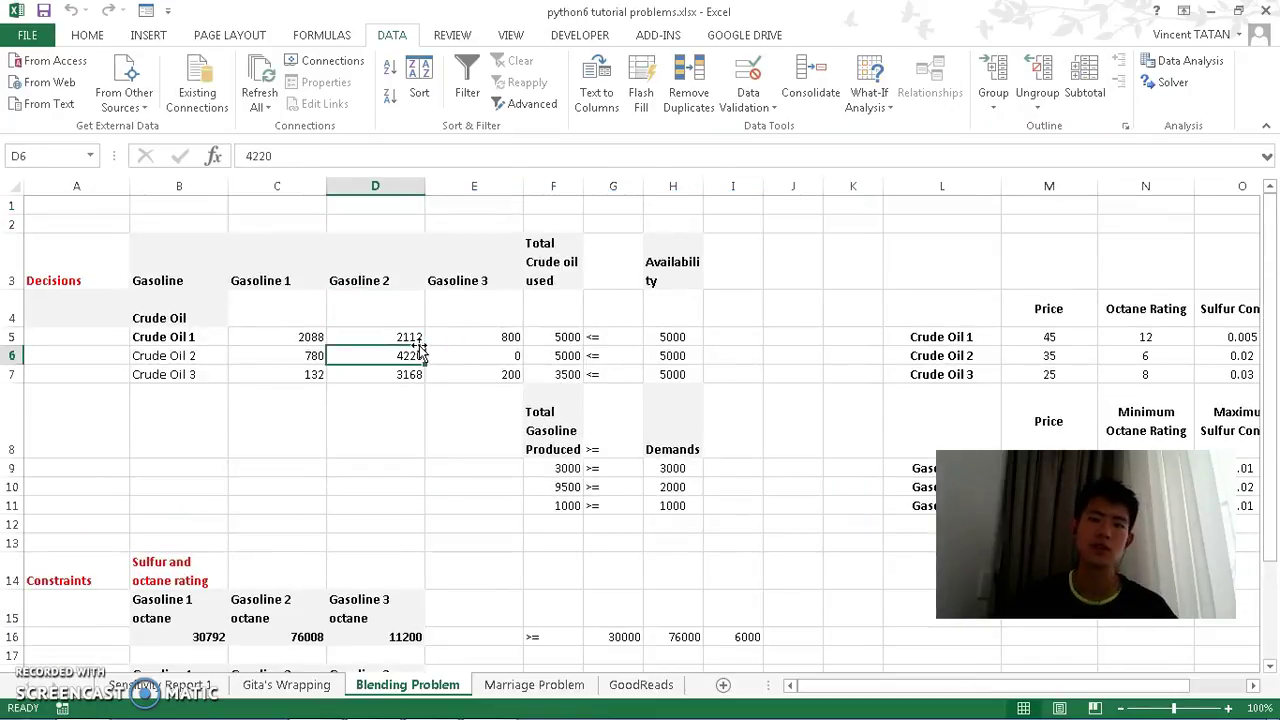